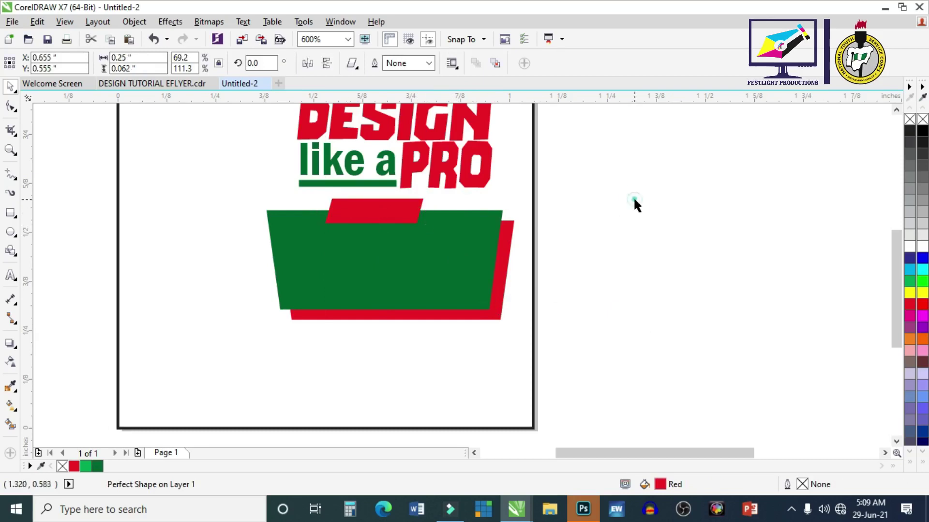
# Squash the "DESIGN like a PRO" title to about 0.19 in high and shift it slightly up.
pyautogui.scroll(-2, 535, 332)
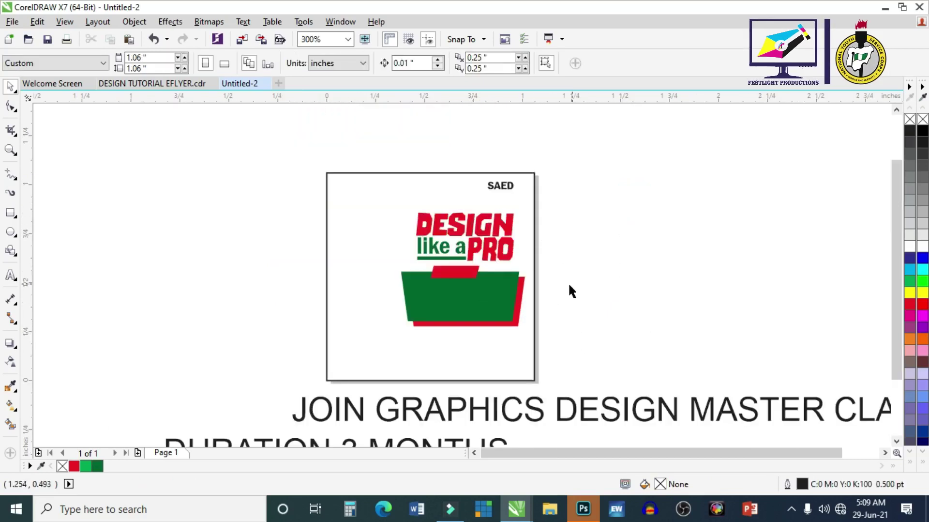
pyautogui.moveTo(540, 270); pyautogui.dragTo(395, 198)
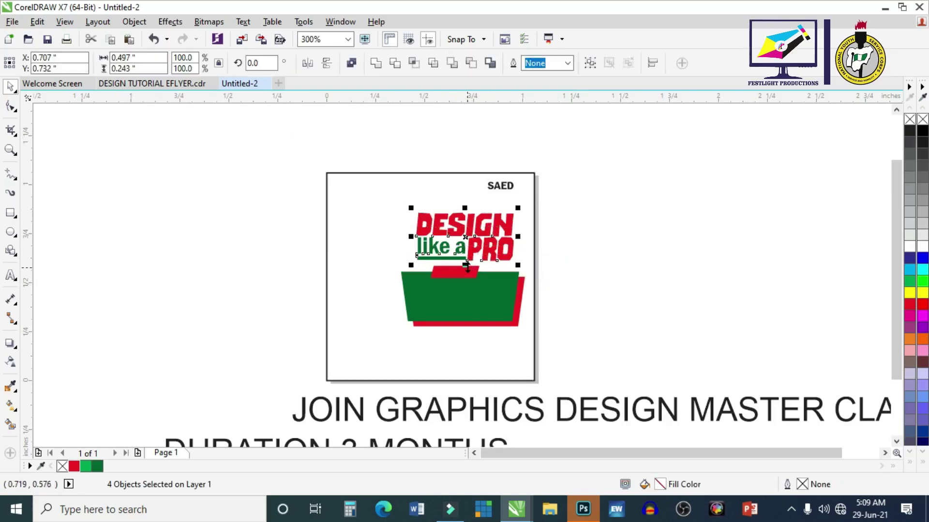
pyautogui.moveTo(465, 266); pyautogui.dragTo(466, 254)
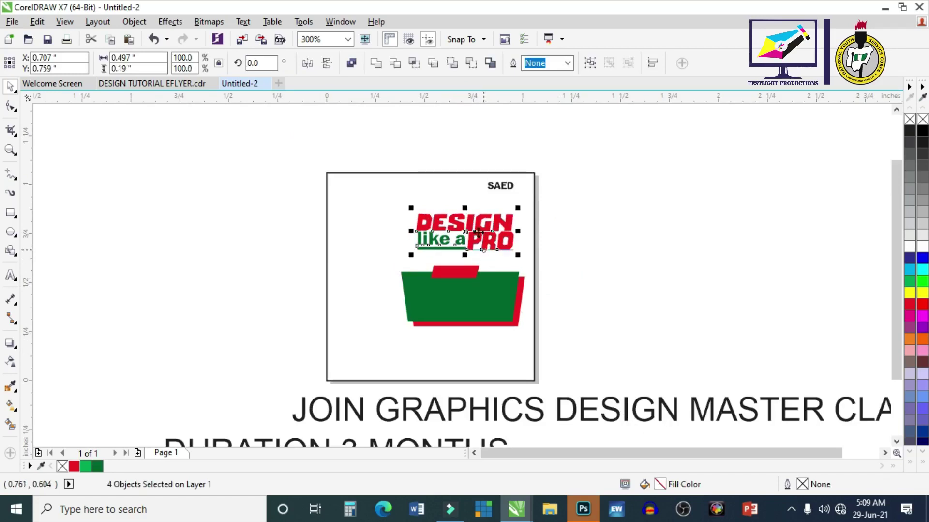
pyautogui.moveTo(465, 208); pyautogui.dragTo(513, 213)
pyautogui.click(651, 229)
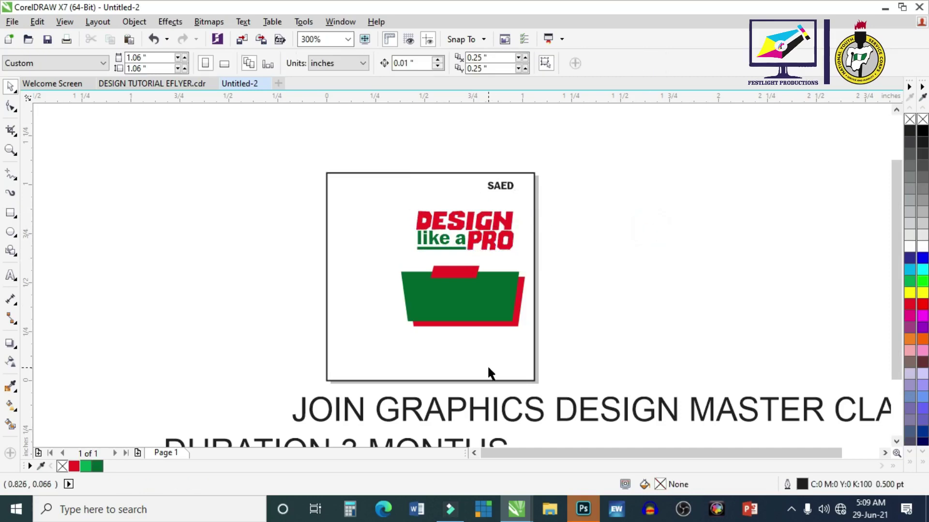
# Move the class headline text above the page and set its word JOIN in Franklin Gothic Demi Cond.
pyautogui.moveTo(485, 411); pyautogui.dragTo(332, 150)
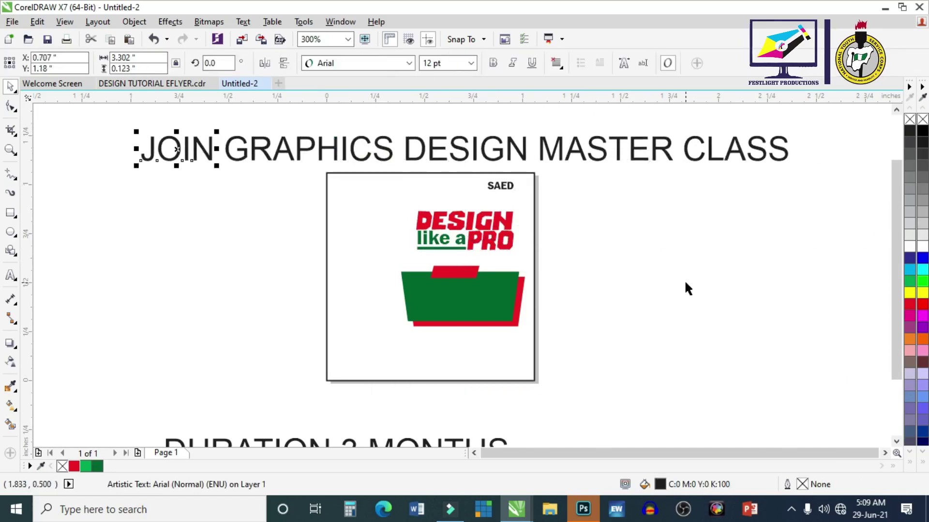
pyautogui.doubleClick(188, 148)
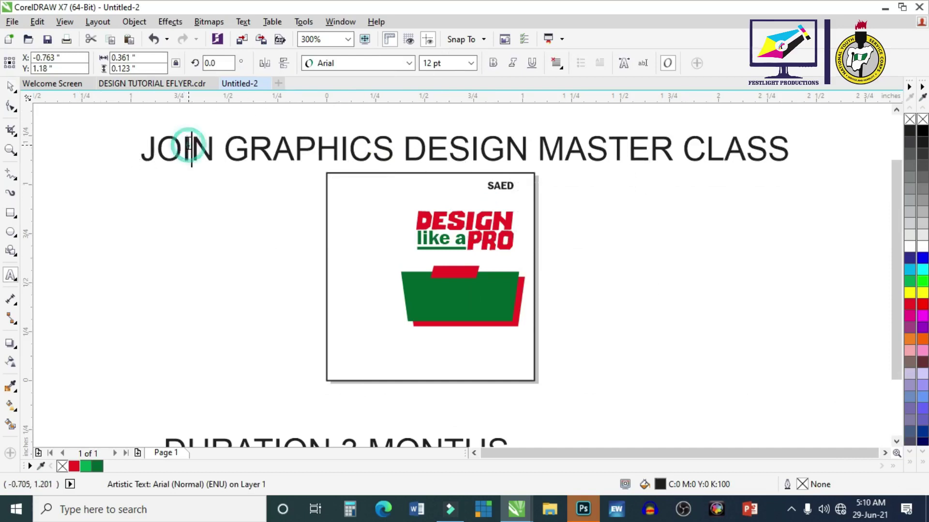
pyautogui.doubleClick(188, 146)
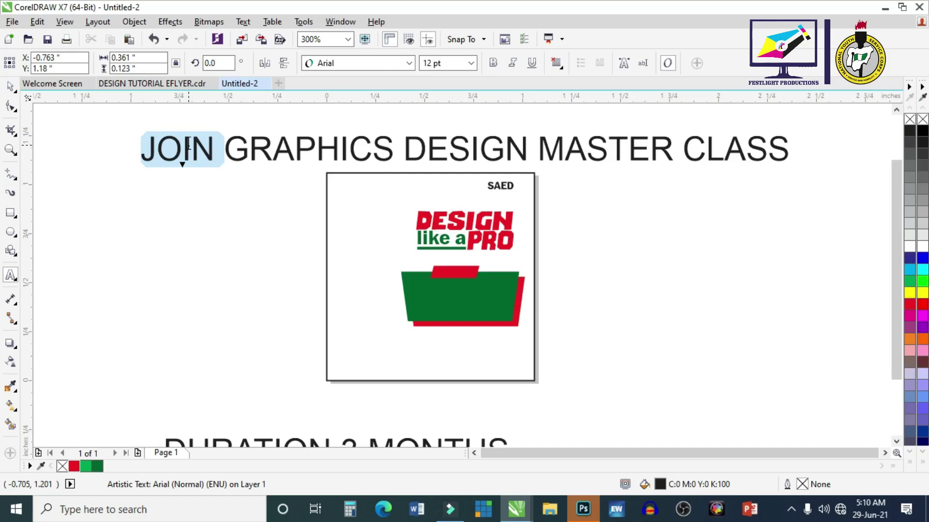
pyautogui.click(409, 63)
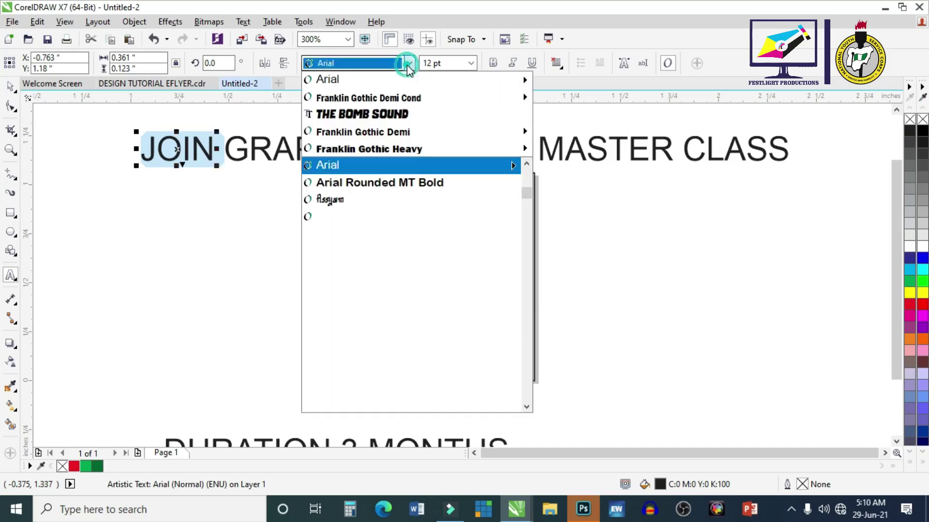
pyautogui.click(365, 94)
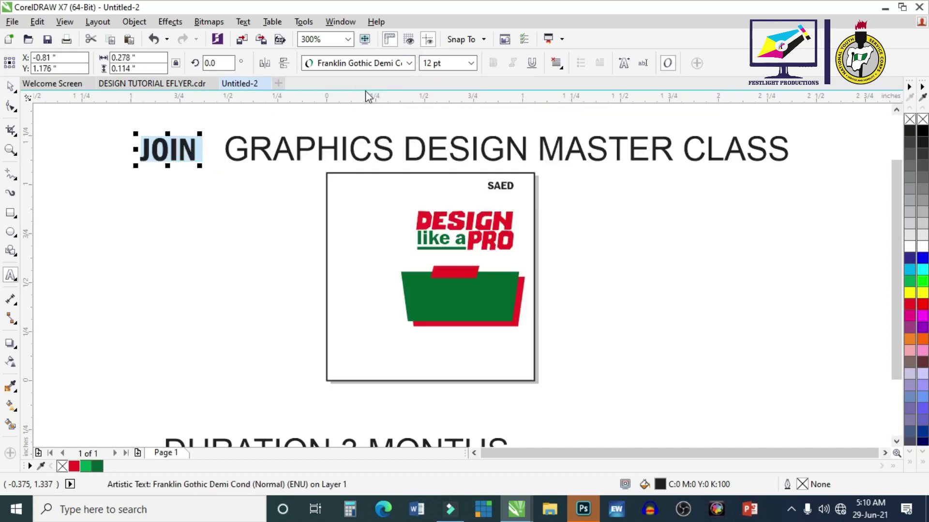
# Change the word JOIN to sentence case.
pyautogui.hotkey('shift', 'F3')
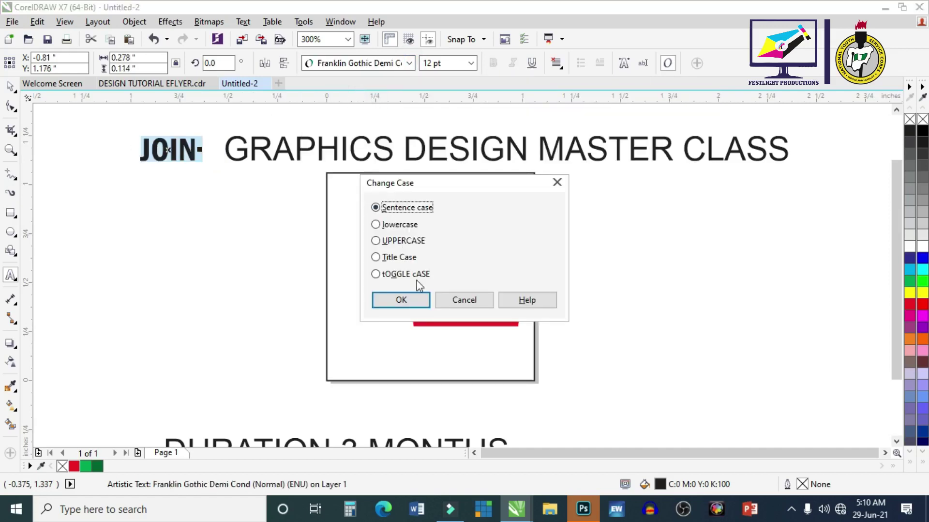
pyautogui.click(419, 310)
pyautogui.click(11, 86)
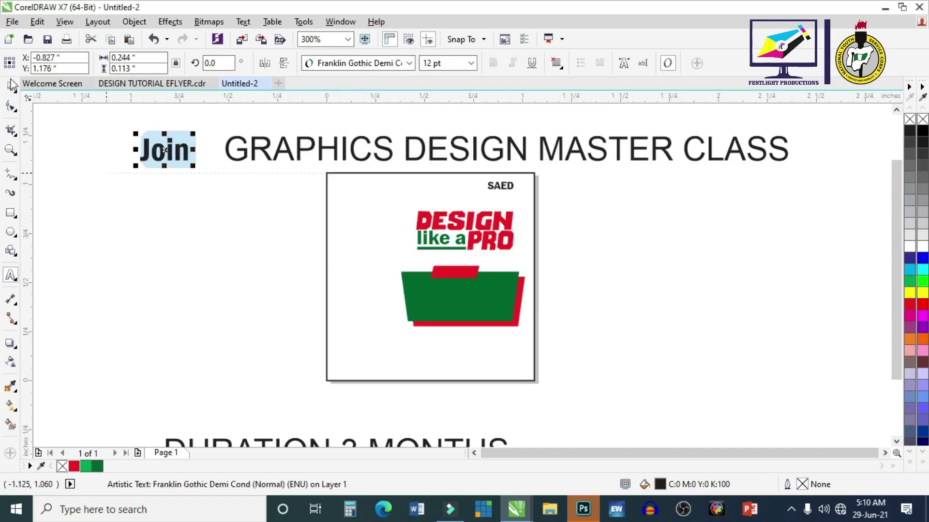
# Move the word Join onto the small red tab above the green panel and set its font size to 4 pt.
pyautogui.moveTo(192, 165); pyautogui.dragTo(475, 281)
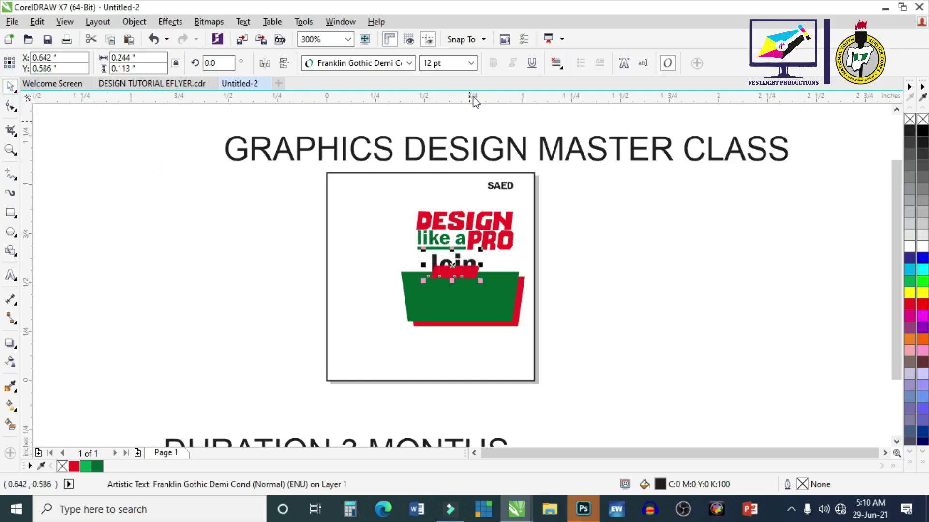
pyautogui.click(469, 64)
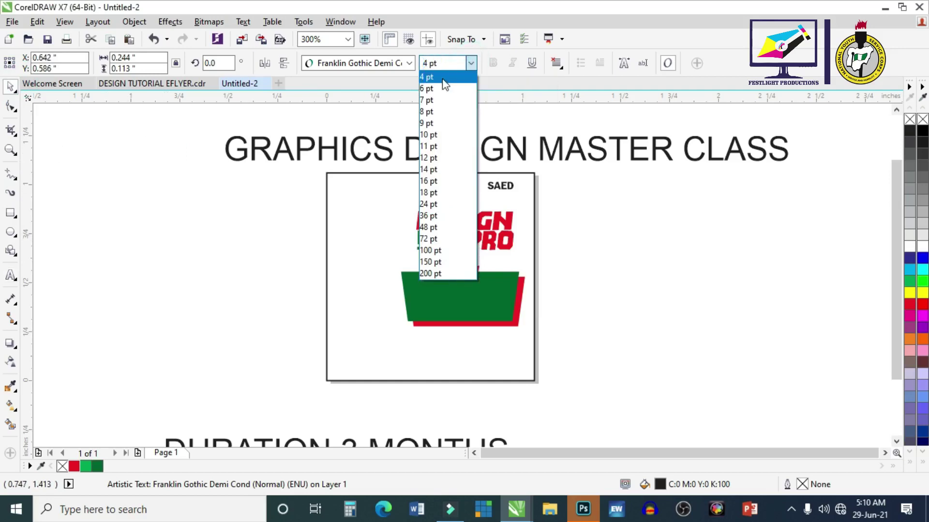
pyautogui.click(440, 73)
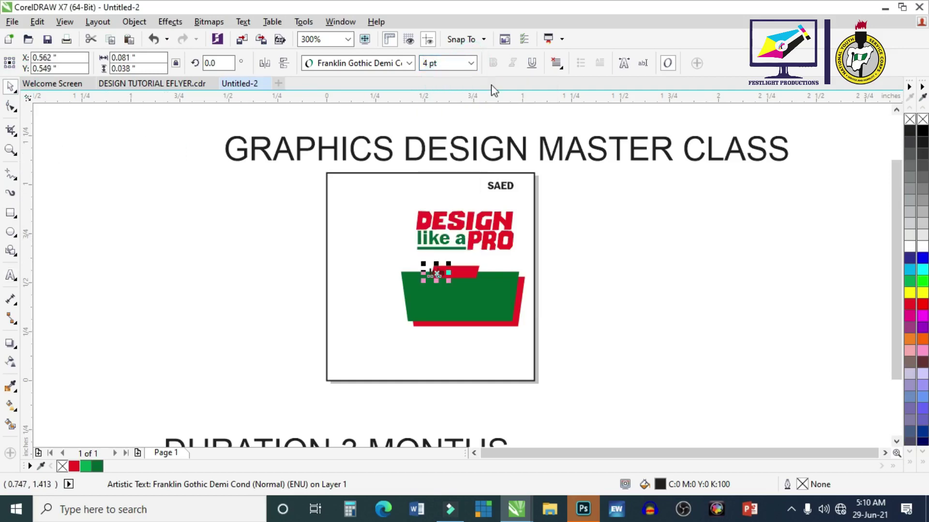
# Fill the word Join with white and place it in the middle of the small red tab.
pyautogui.click(910, 246)
pyautogui.scroll(3, 467, 290)
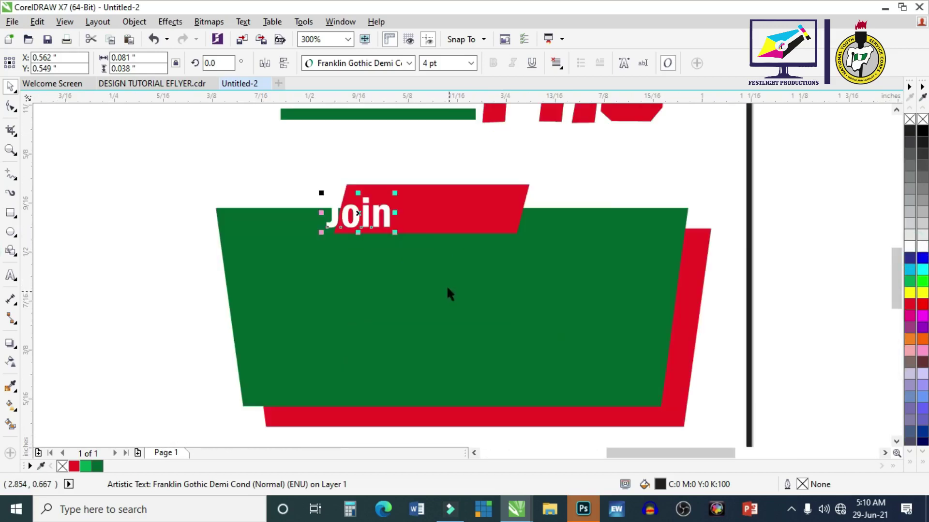
pyautogui.moveTo(361, 215); pyautogui.dragTo(486, 188)
# Narrow the small red tab behind Join to about 0.158 in wide.
pyautogui.click(502, 197)
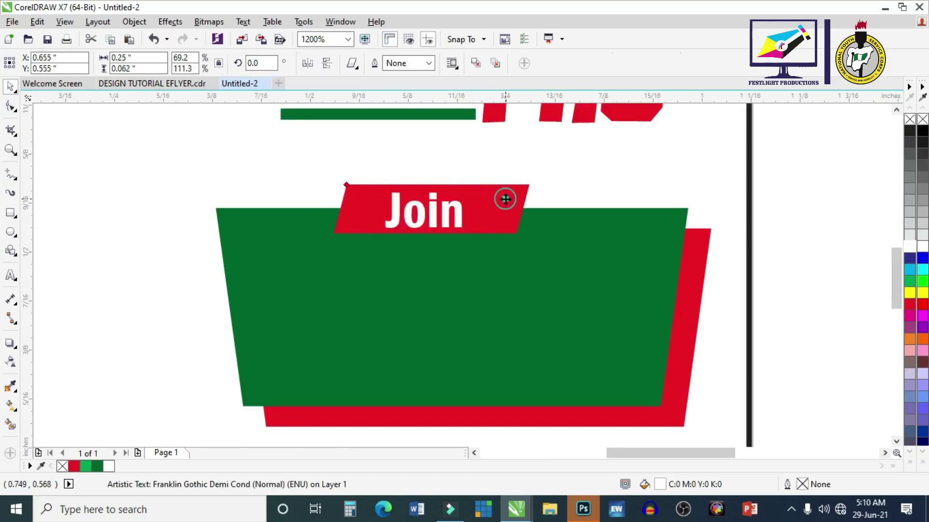
pyautogui.moveTo(535, 208); pyautogui.dragTo(498, 208)
pyautogui.scroll(-1, 502, 167)
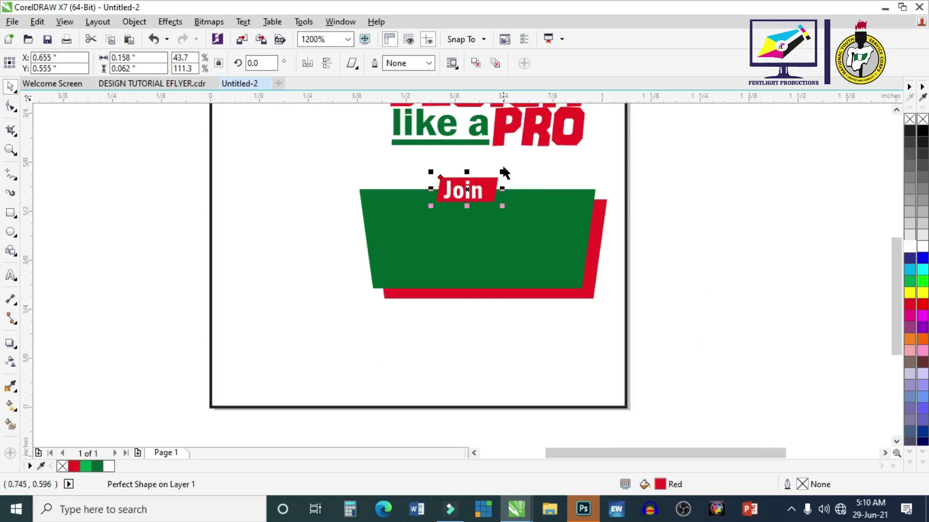
pyautogui.click(694, 208)
# Set the word GRAPHICS in The Bomb Sound font and place it over the green panel.
pyautogui.press('F4')
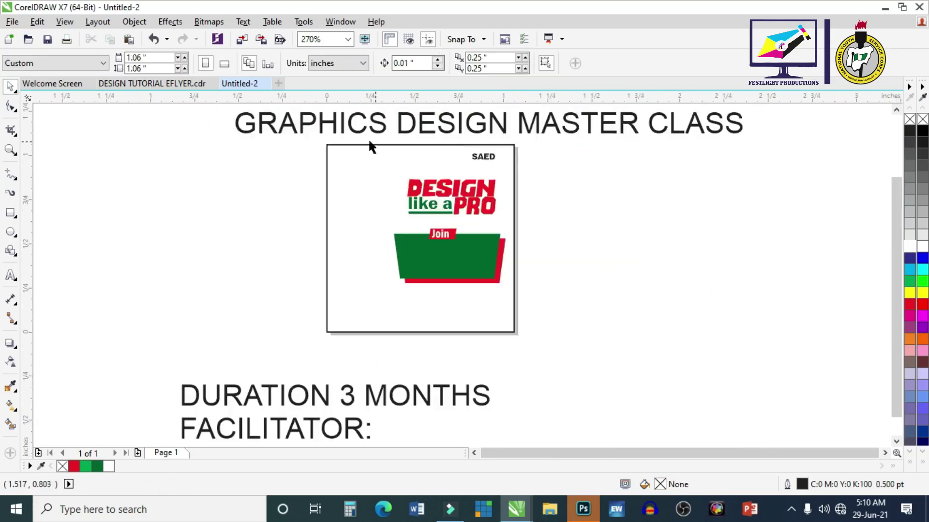
pyautogui.click(356, 130)
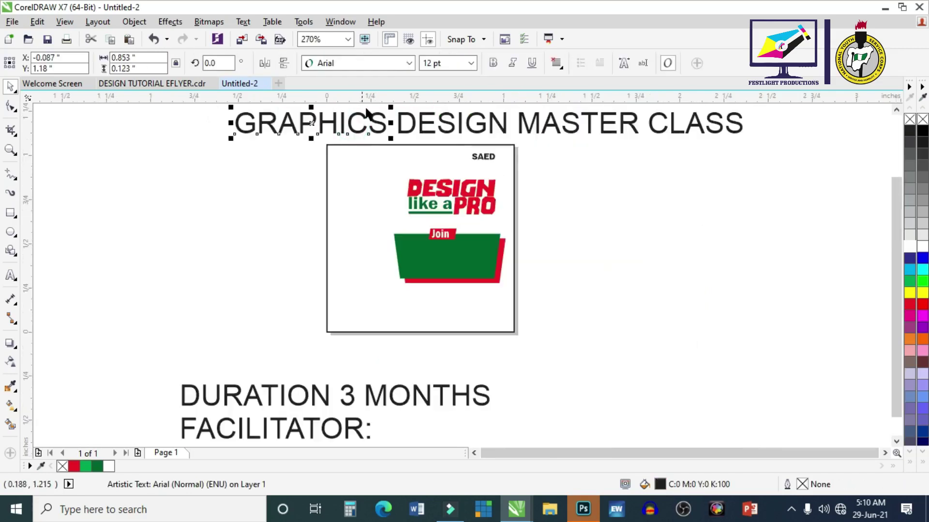
pyautogui.click(410, 63)
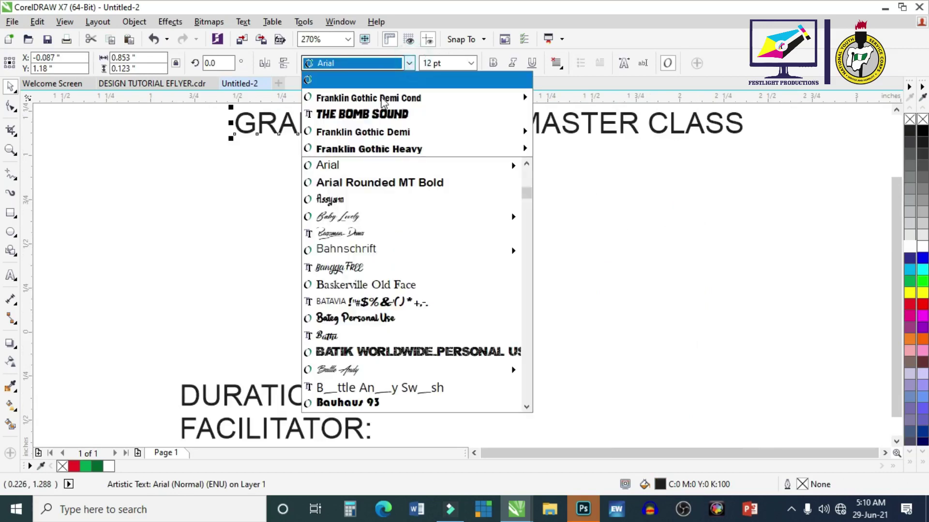
pyautogui.click(370, 111)
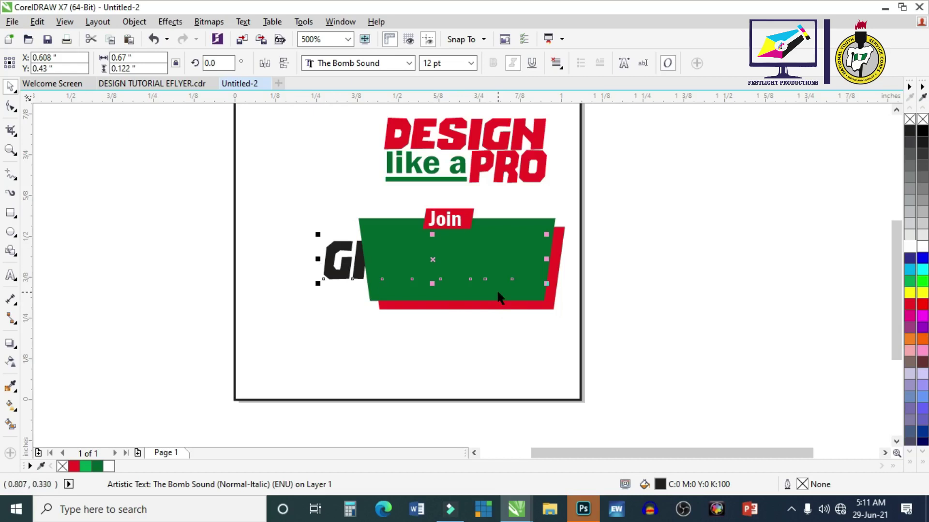
# Bring the word GRAPHICS to the front of the green panel.
pyautogui.hotkey('shift', 'pageup')
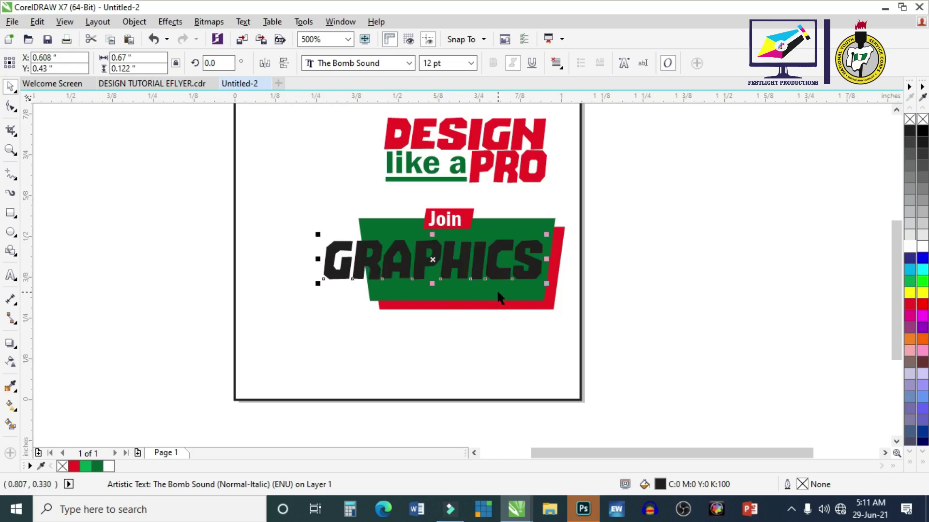
pyautogui.hotkey('shift', 'pagedown')
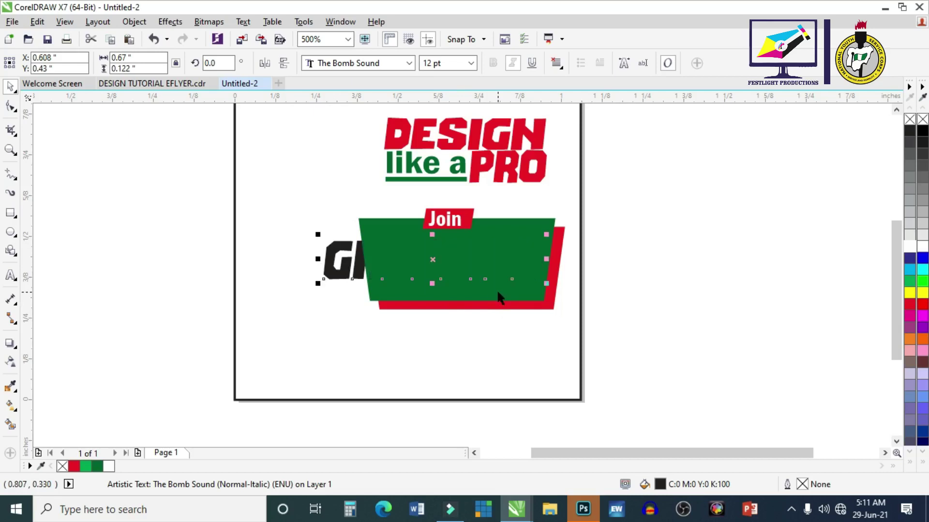
pyautogui.hotkey('shift', 'pageup')
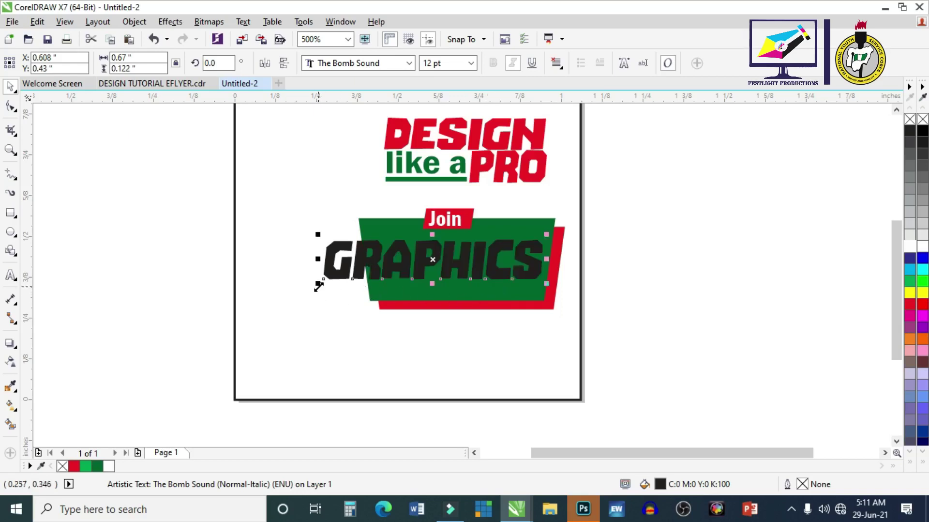
# Scale the word GRAPHICS down to about 0.48 in wide and fill it with yellow.
pyautogui.moveTo(318, 286); pyautogui.dragTo(357, 276)
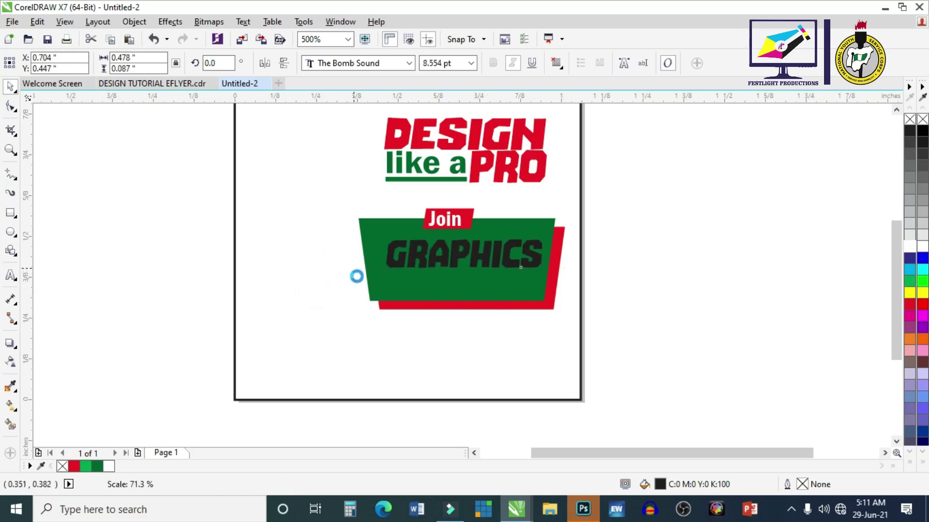
pyautogui.click(910, 293)
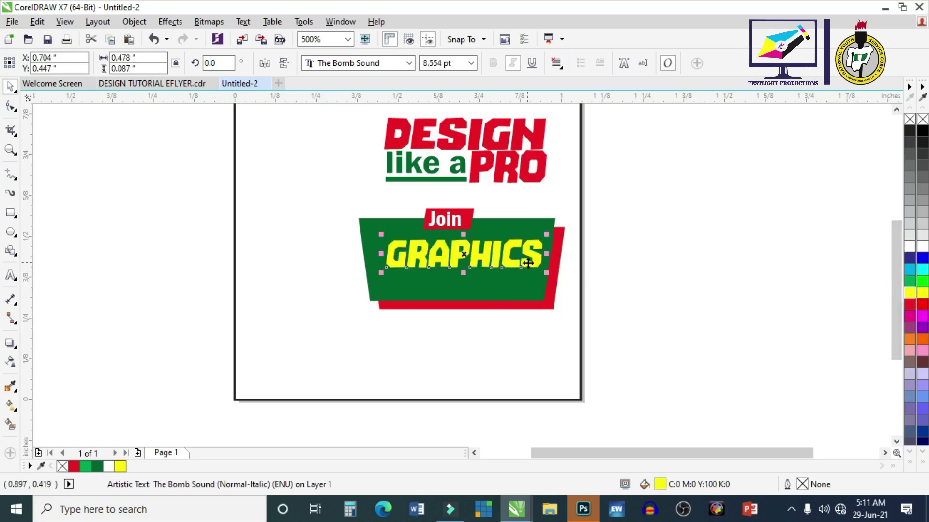
# Narrow the green panel and the red panel behind it together to about 0.56 in wide.
pyautogui.click(545, 304)
pyautogui.click(529, 310)
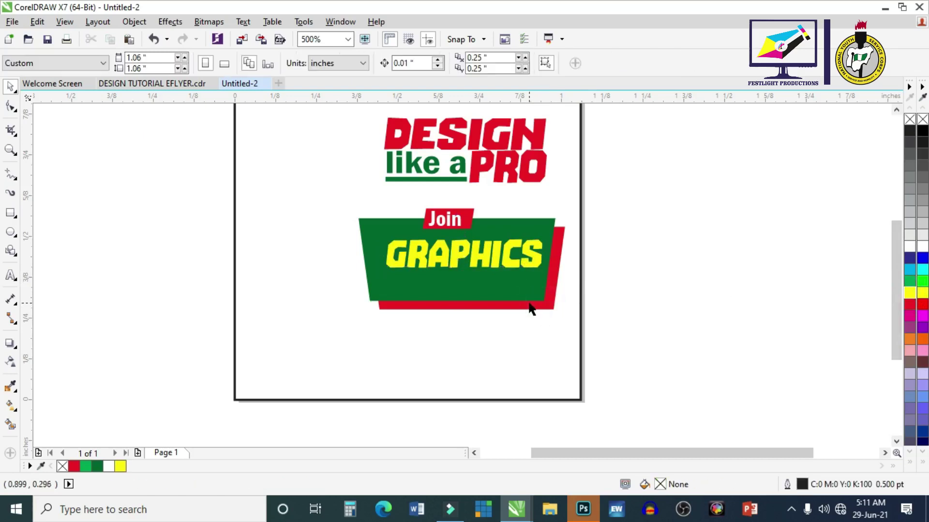
pyautogui.click(545, 306)
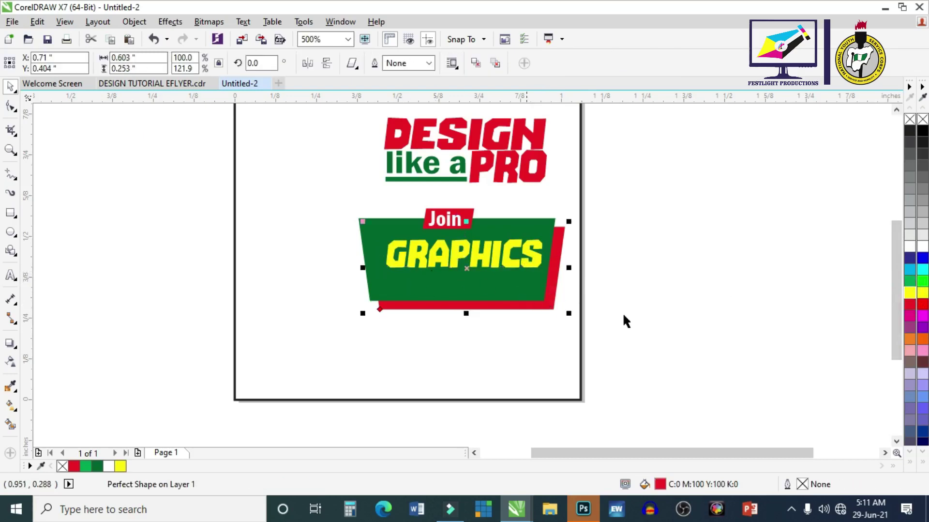
pyautogui.click(583, 317)
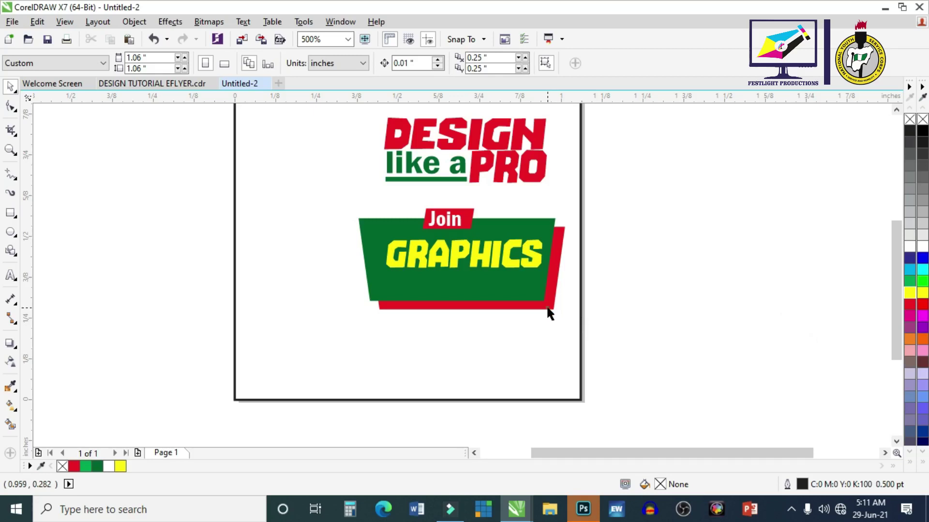
pyautogui.click(549, 314)
pyautogui.keyDown('shift'); pyautogui.click(527, 280); pyautogui.keyUp('shift')
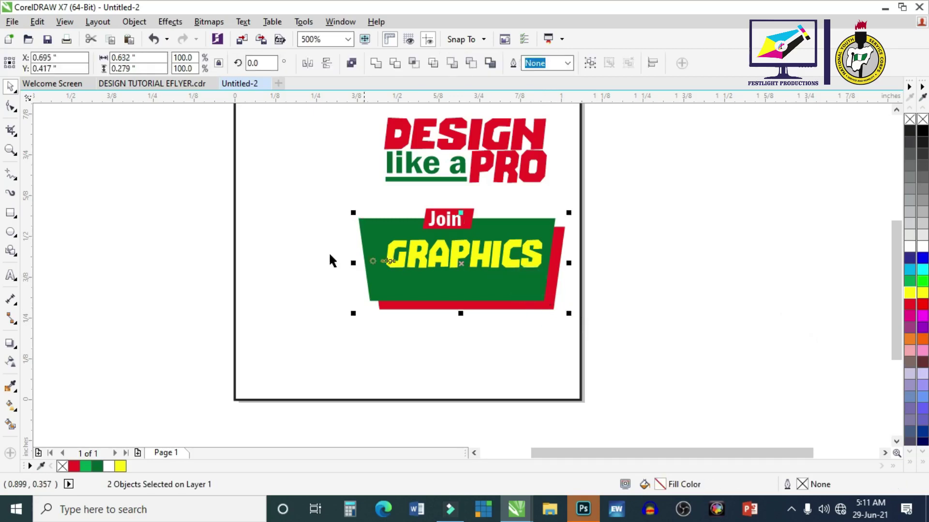
pyautogui.moveTo(353, 262); pyautogui.dragTo(365, 264)
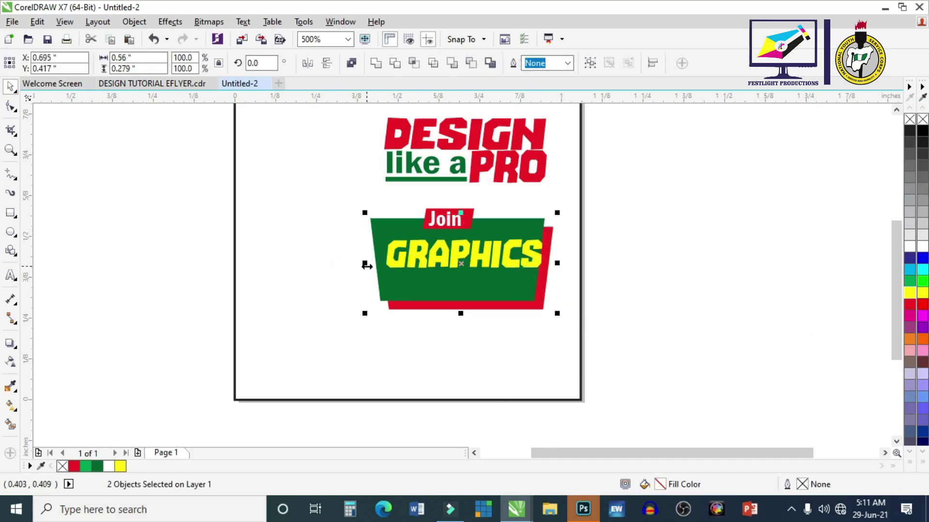
pyautogui.click(691, 275)
# Shrink the word GRAPHICS to about 0.41 by 0.064 in and position it just below the Join tab.
pyautogui.scroll(2, 434, 269)
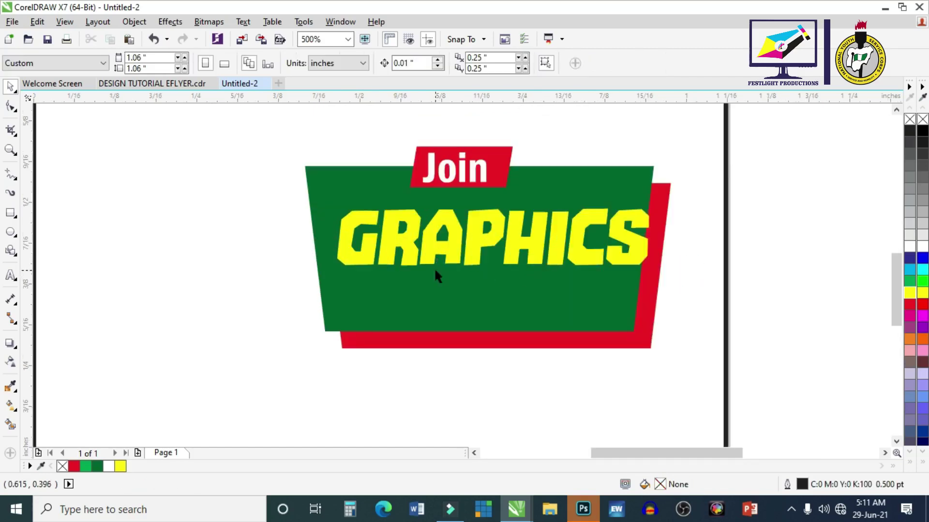
pyautogui.click(472, 242)
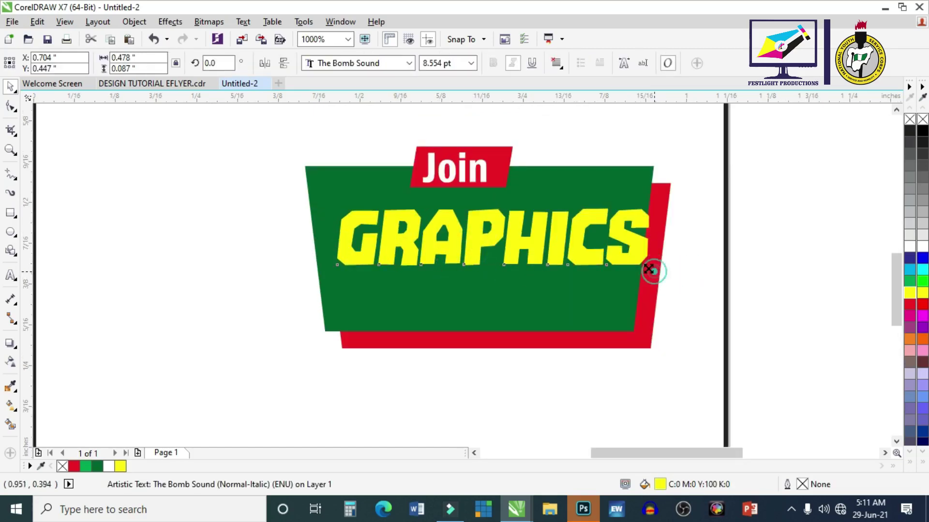
pyautogui.moveTo(651, 269); pyautogui.dragTo(631, 260)
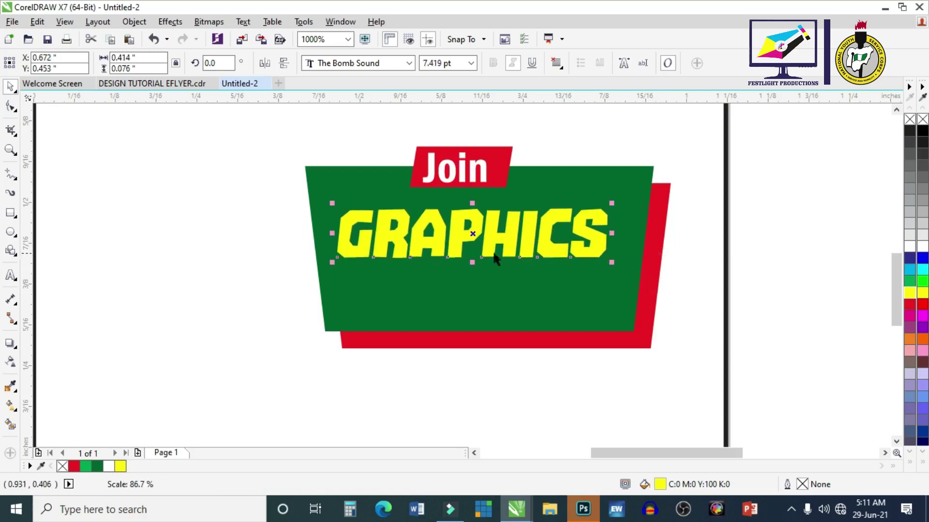
pyautogui.moveTo(474, 233)
pyautogui.mouseDown()
pyautogui.moveTo(479, 253)
pyautogui.moveTo(477, 244)
pyautogui.mouseUp()
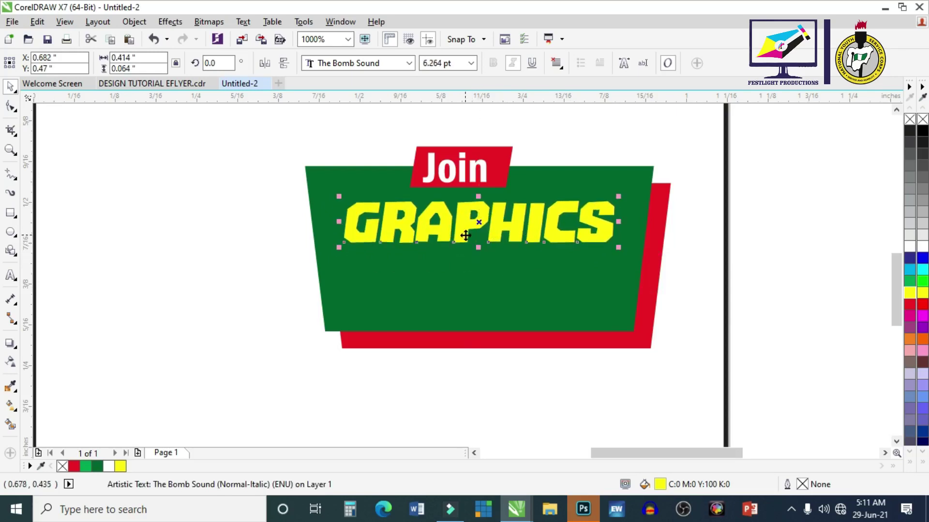
# Move the word DESIGN from above the page onto the green panel below GRAPHICS and bring it to the front.
pyautogui.scroll(-2, 469, 237)
pyautogui.click(686, 252)
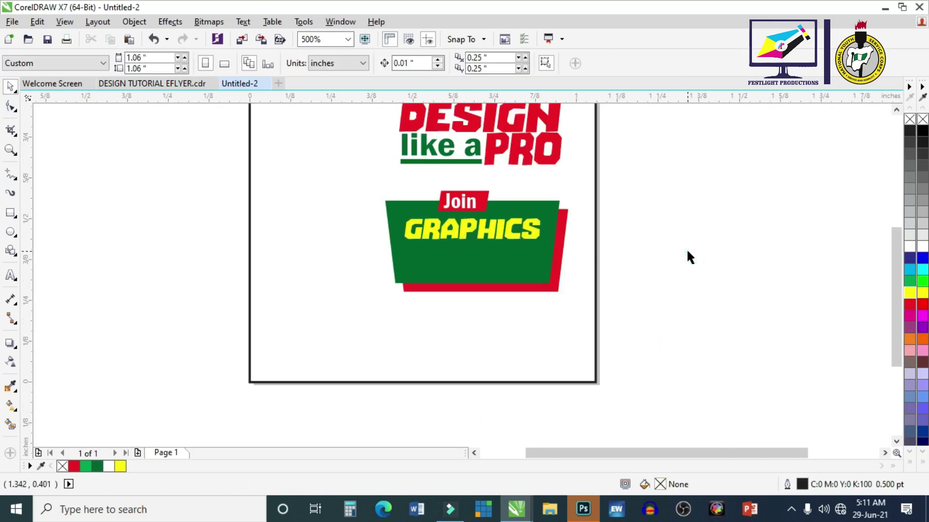
pyautogui.scroll(-2, 686, 252)
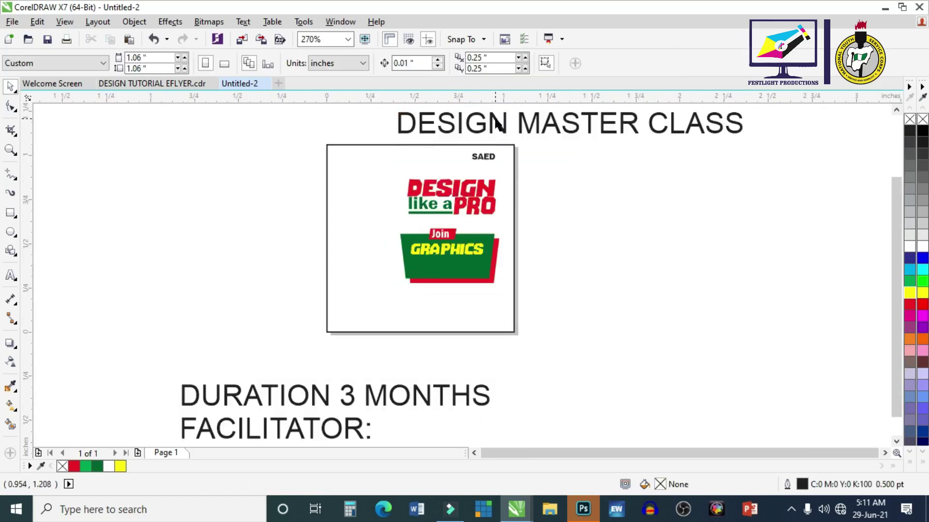
pyautogui.moveTo(498, 125); pyautogui.dragTo(511, 270)
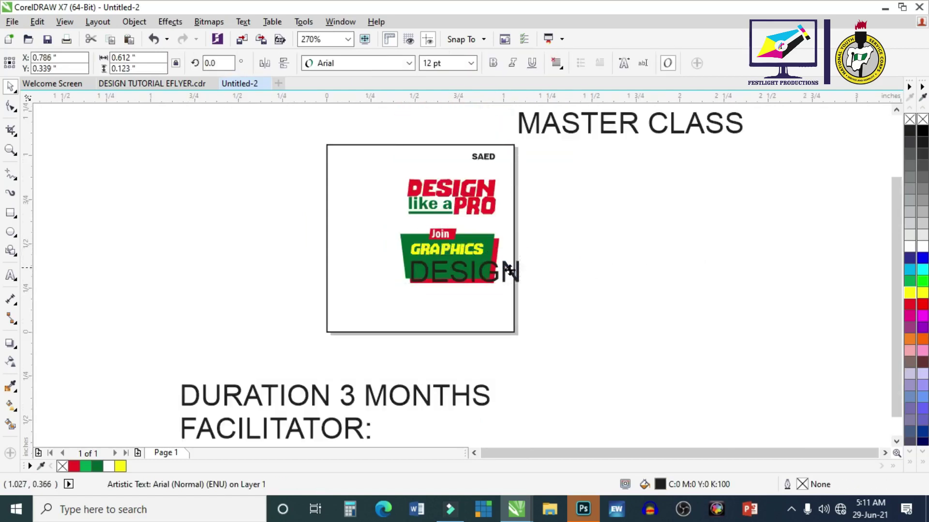
pyautogui.hotkey('shift', 'pagedown')
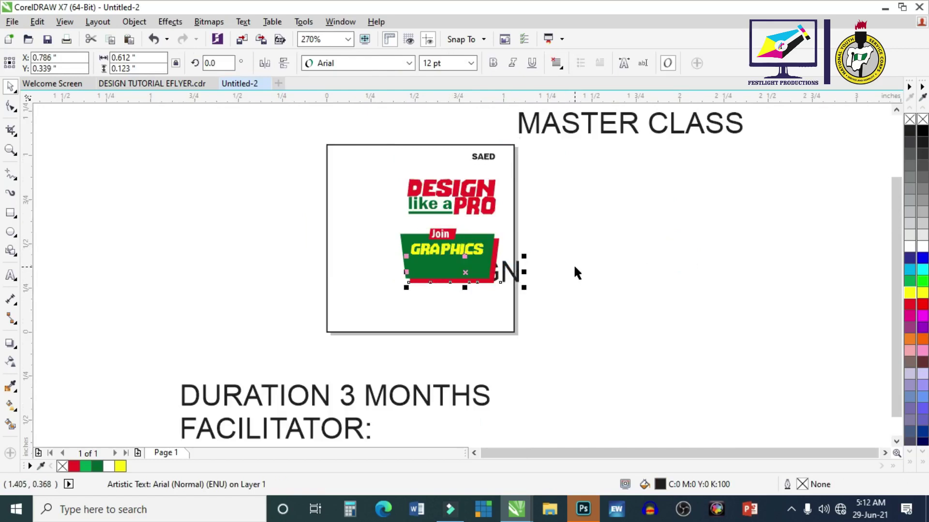
pyautogui.hotkey('shift', 'pageup')
pyautogui.scroll(5, 417, 271)
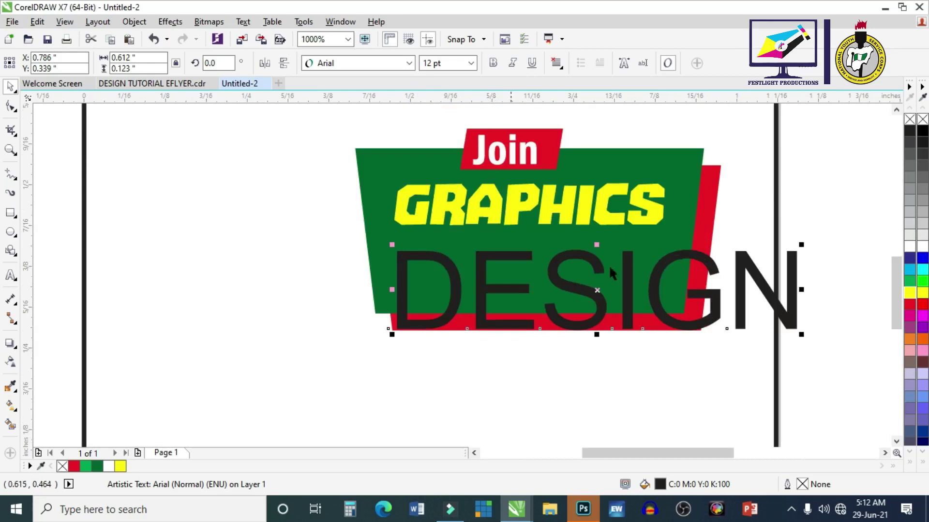
# Copy the font, size and yellow fill of GRAPHICS onto the word DESIGN with the Attributes Eyedropper.
pyautogui.click(839, 203)
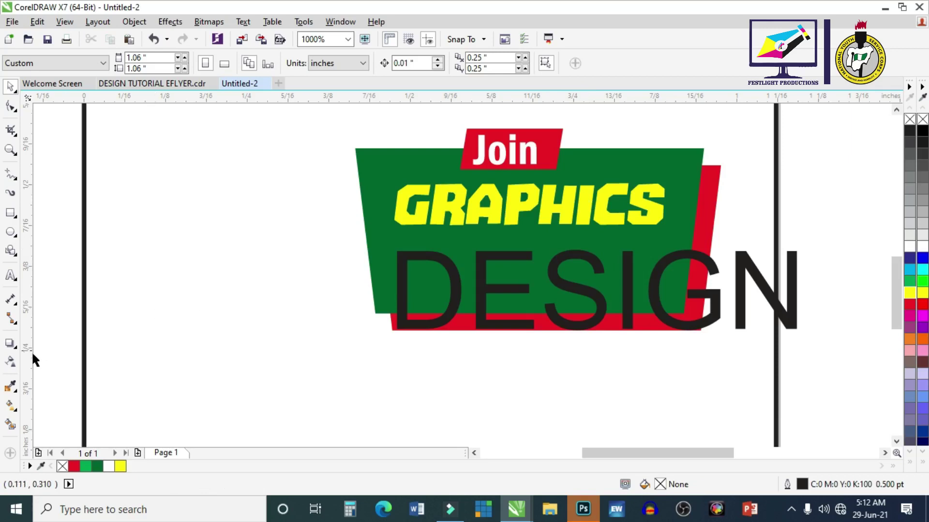
pyautogui.click(18, 393)
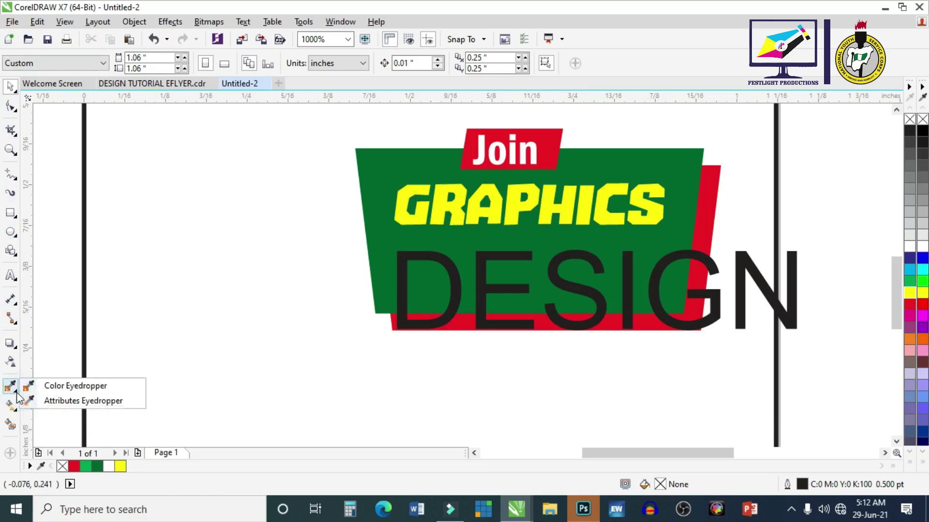
pyautogui.click(57, 401)
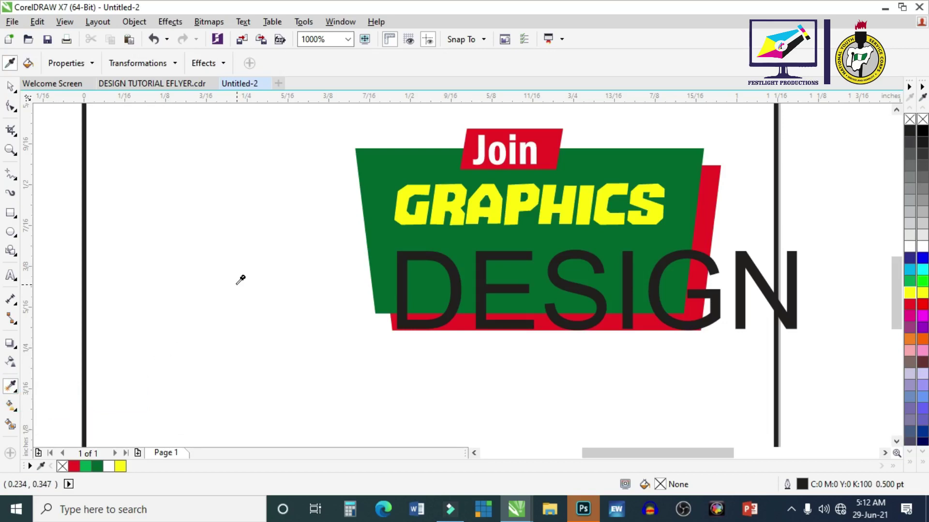
pyautogui.click(408, 191)
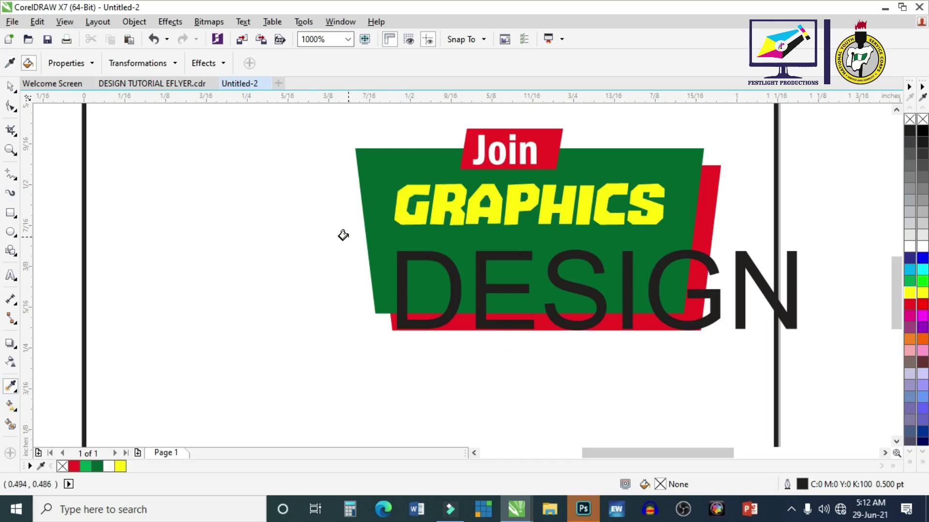
pyautogui.click(410, 252)
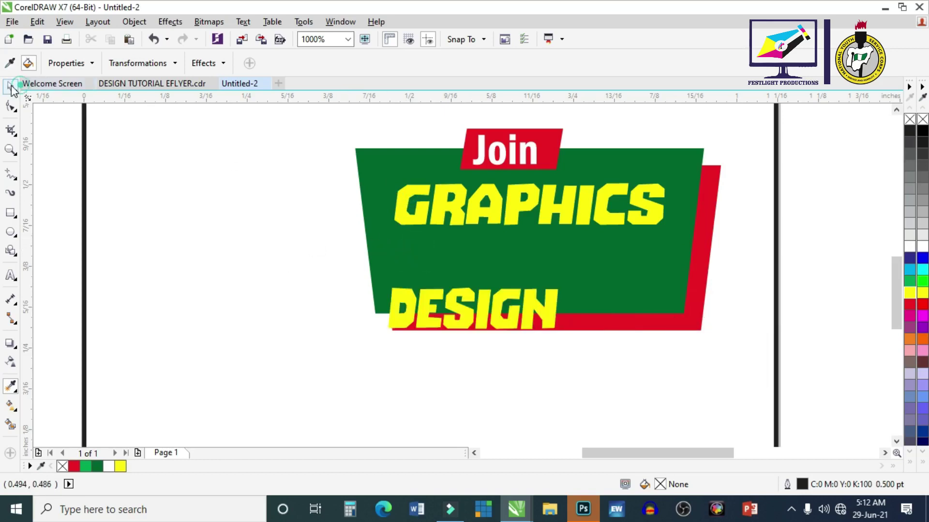
# Position DESIGN directly below GRAPHICS and stretch it horizontally to nearly the same width.
pyautogui.click(11, 88)
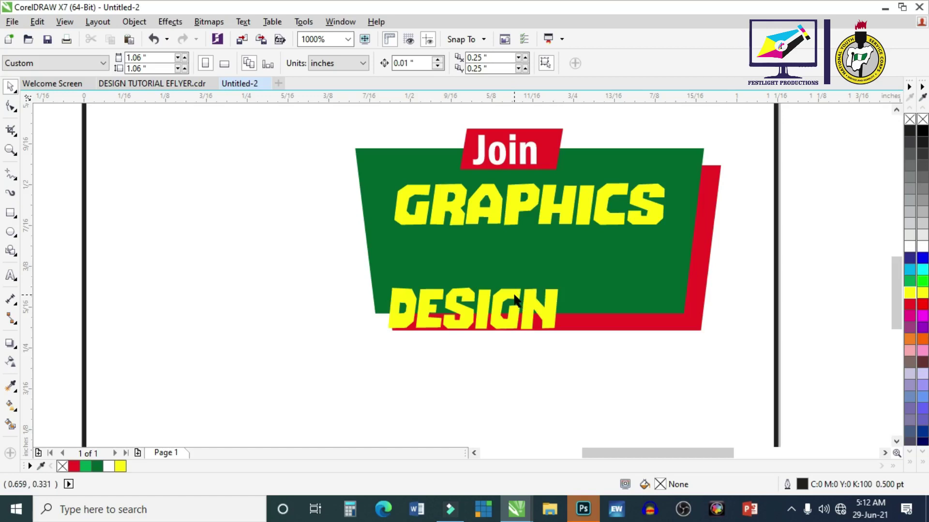
pyautogui.moveTo(517, 300); pyautogui.dragTo(523, 238)
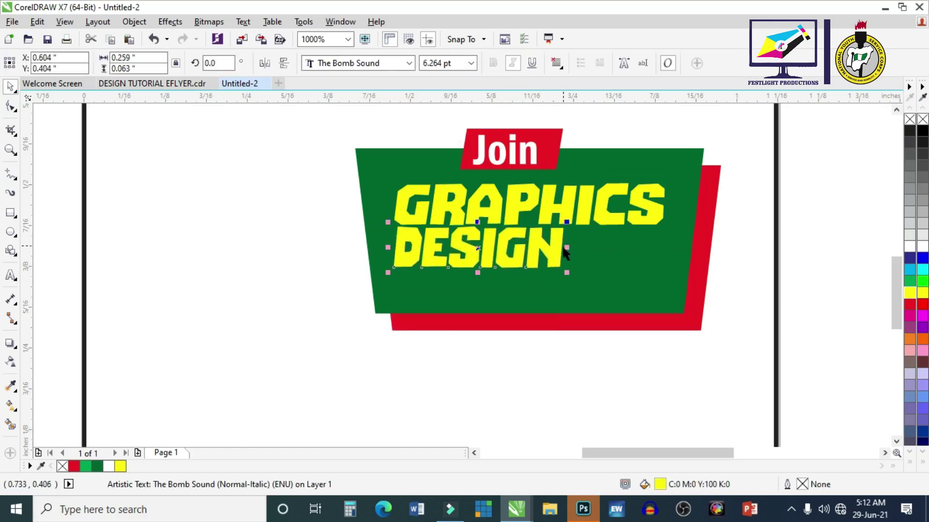
pyautogui.moveTo(566, 246); pyautogui.dragTo(661, 248)
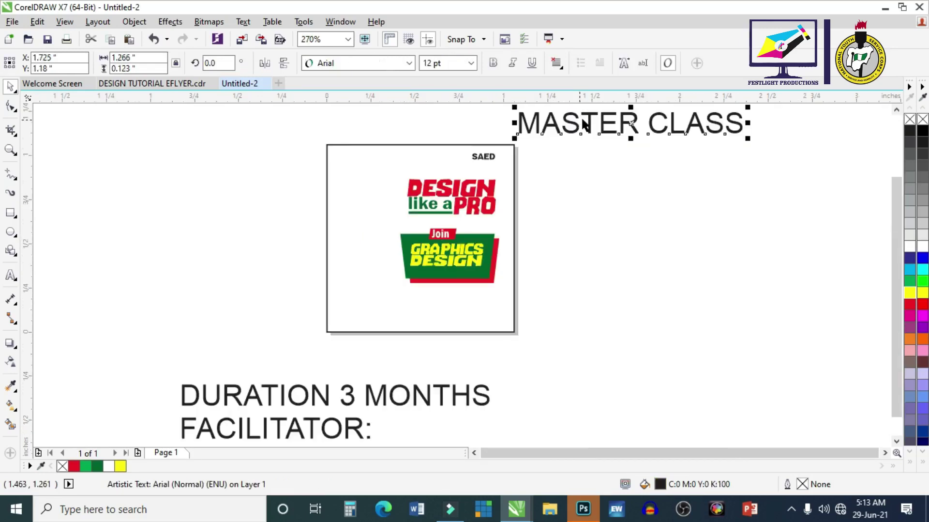
# Move the MASTER CLASS text onto the lower part of the green panel and bring it to the front.
pyautogui.moveTo(587, 110); pyautogui.dragTo(442, 270)
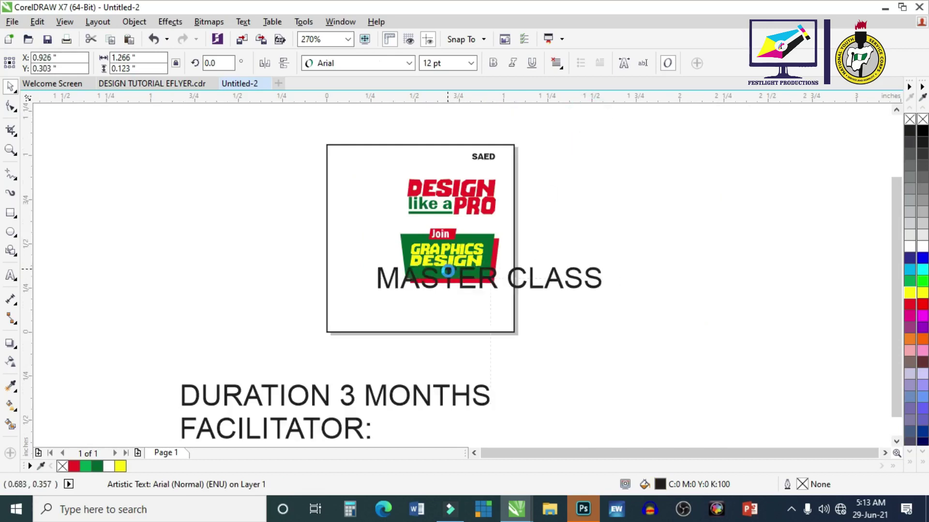
pyautogui.hotkey('shift', 'pageup')
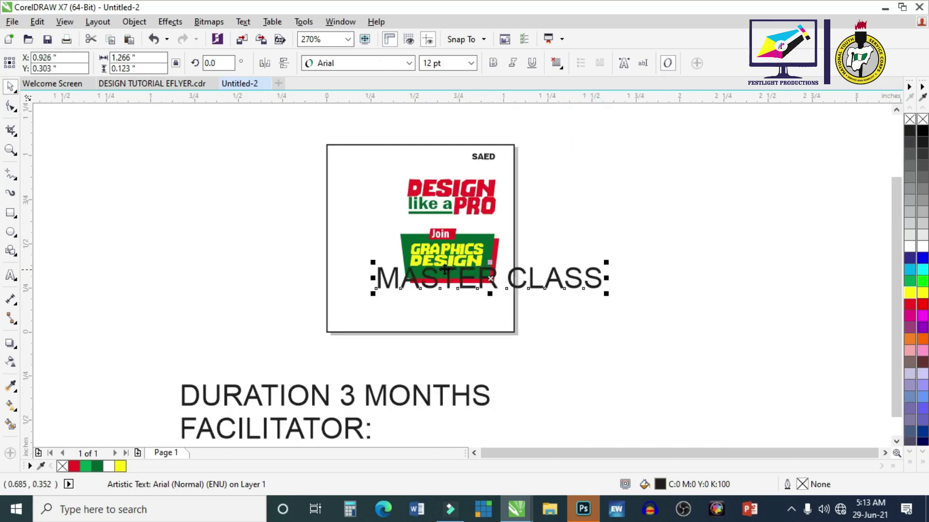
# Change the MASTER CLASS text to Title Case.
pyautogui.press('z')
pyautogui.moveTo(313, 214); pyautogui.dragTo(656, 318)
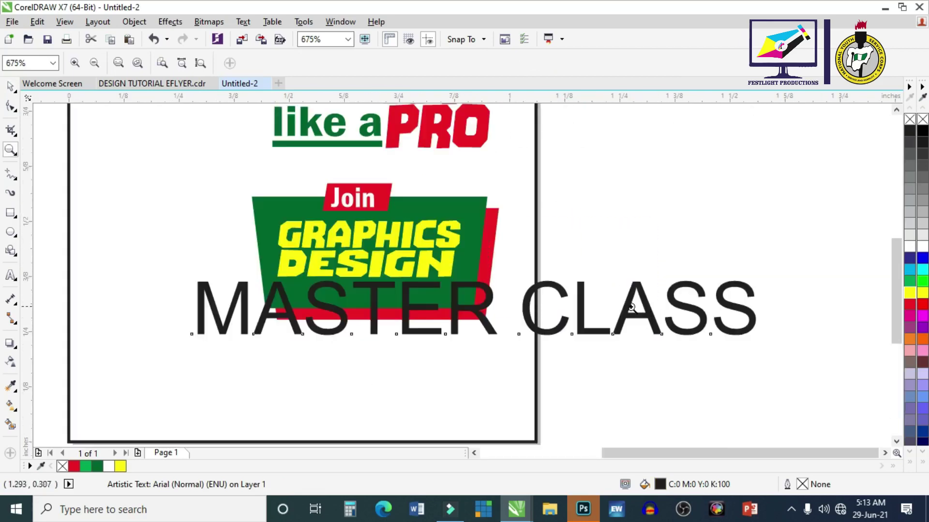
pyautogui.press('space')
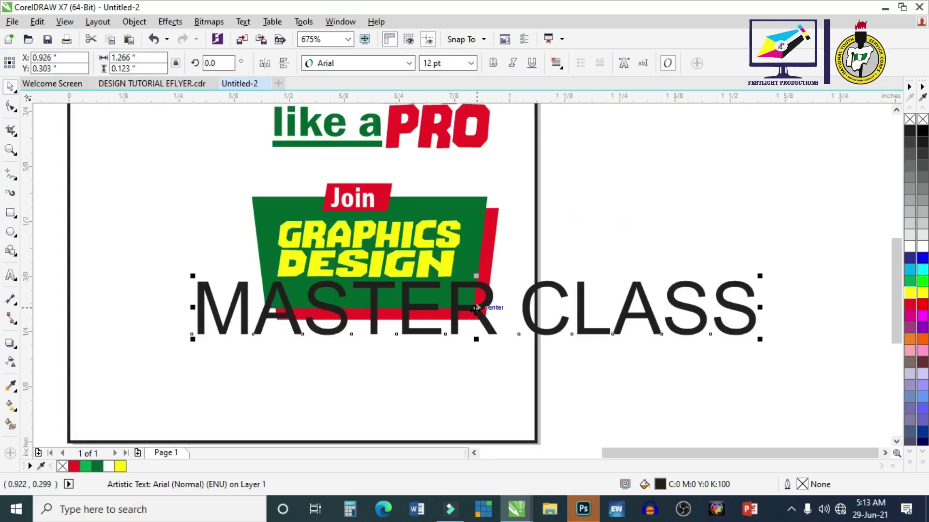
pyautogui.doubleClick(477, 308)
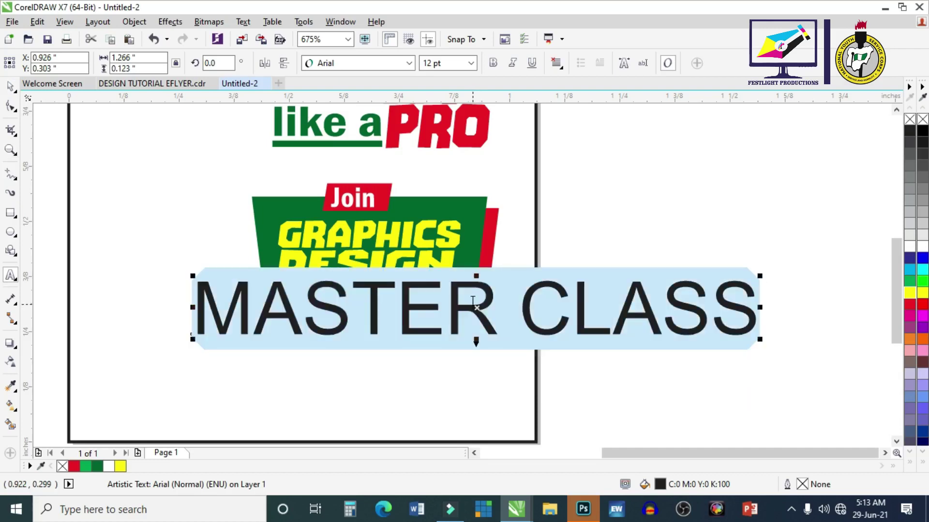
pyautogui.hotkey('shift', 'F3')
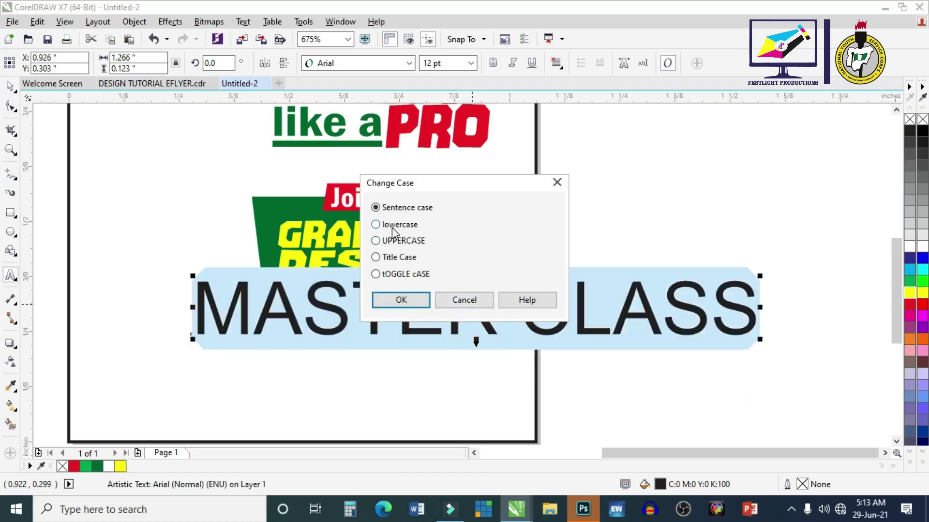
pyautogui.click(400, 257)
pyautogui.click(402, 300)
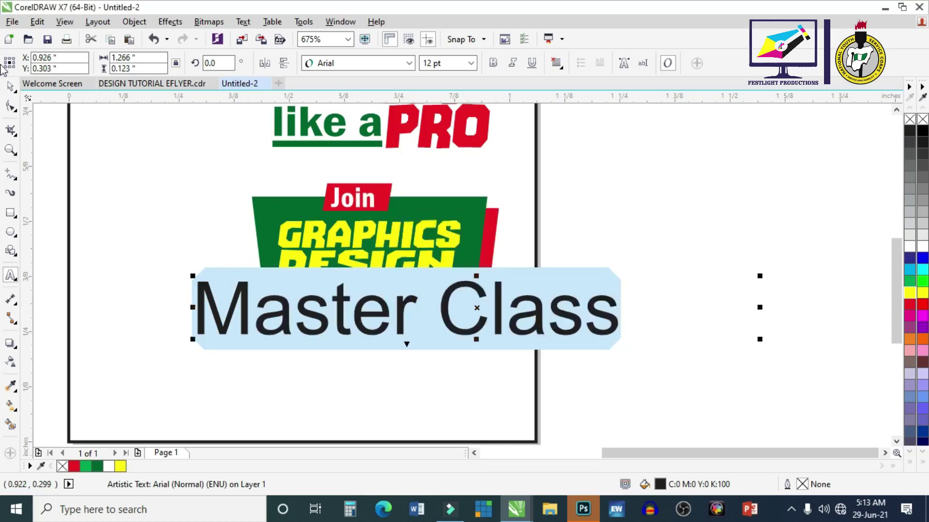
pyautogui.click(10, 86)
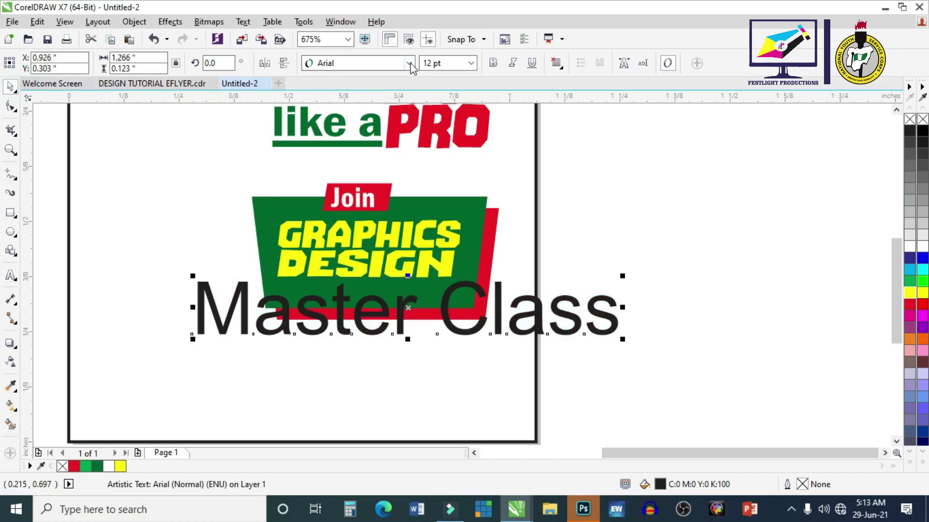
# Set the Master Class text in Franklin Gothic Demi Cond at 6 pt.
pyautogui.click(410, 63)
pyautogui.click(393, 117)
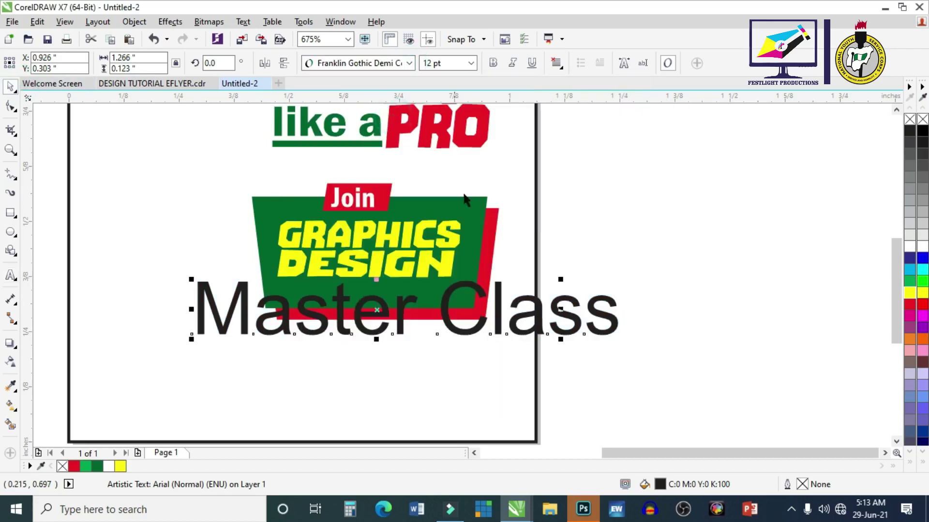
pyautogui.click(472, 63)
pyautogui.click(438, 75)
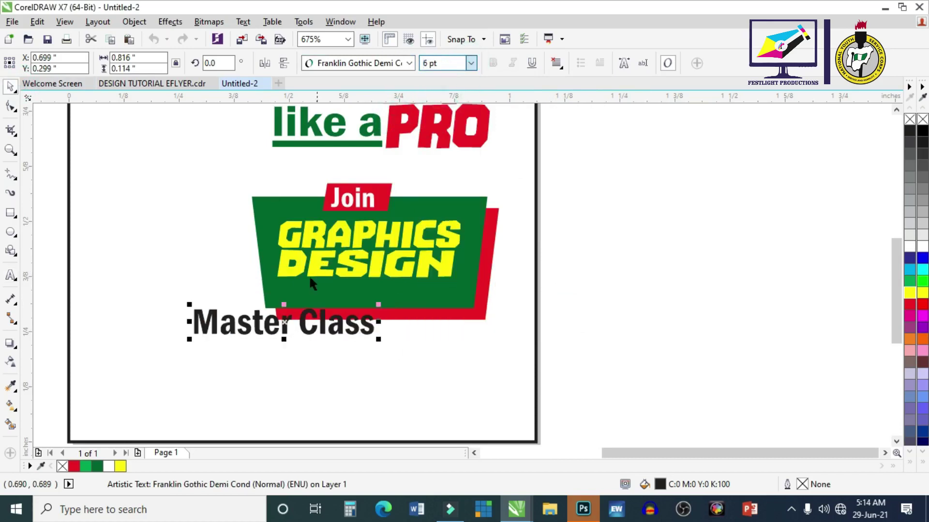
# Place Master Class directly below DESIGN inside the green panel and reduce its font size to 5 pt.
pyautogui.moveTo(285, 324); pyautogui.dragTo(375, 290)
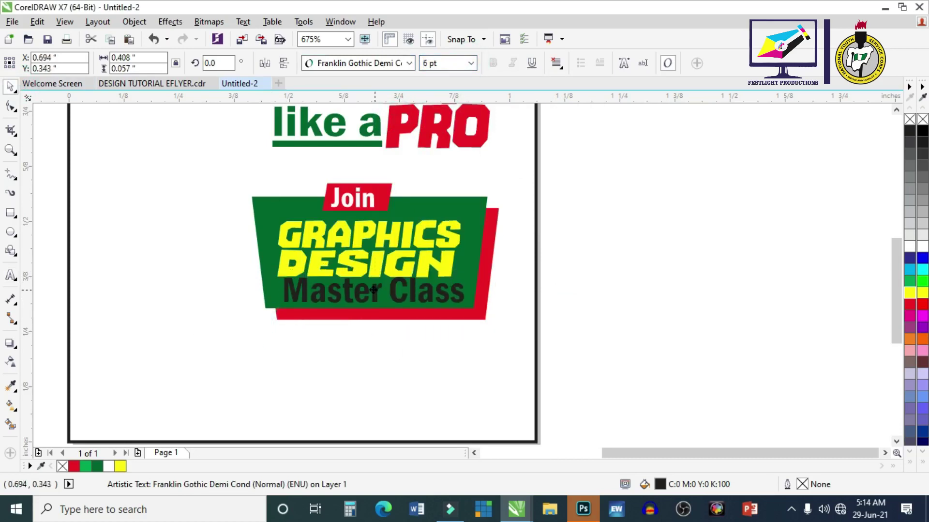
pyautogui.click(471, 63)
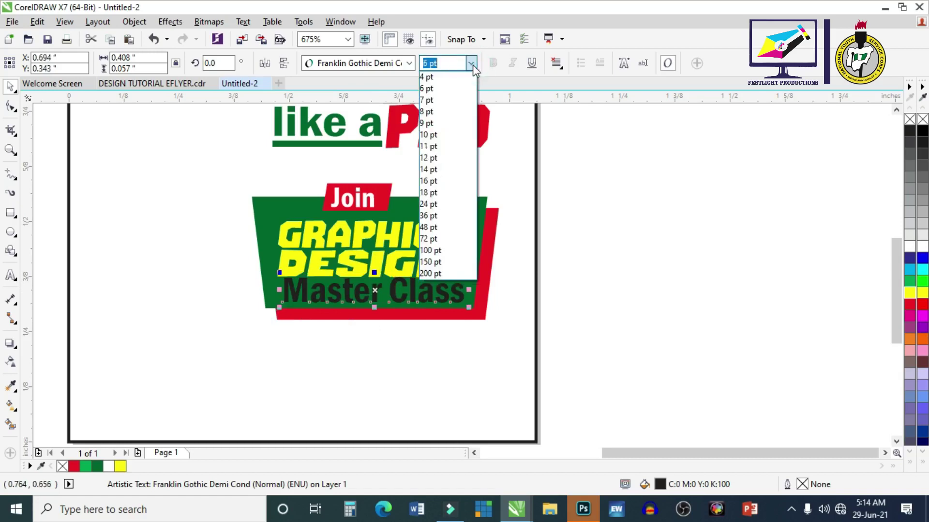
pyautogui.write('5')
pyautogui.press('Return')
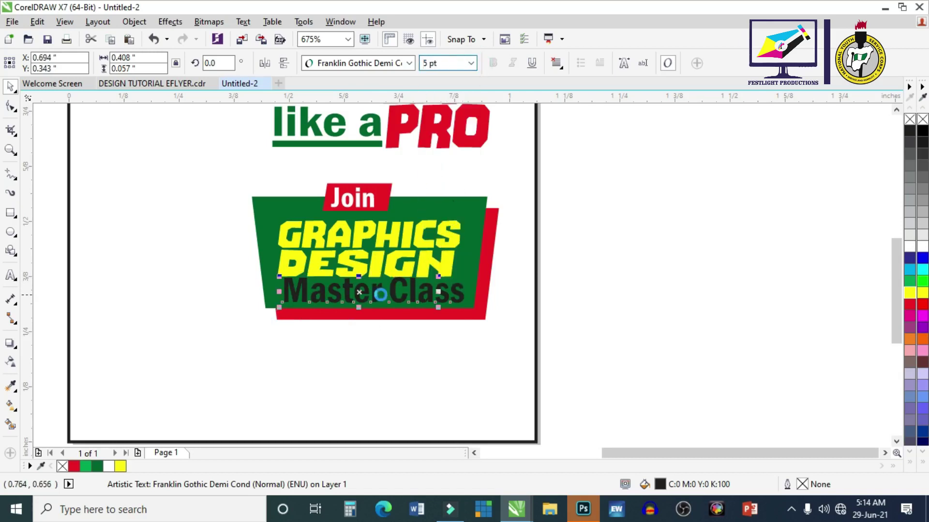
# Stretch Master Class horizontally to about 0.403 in wide and fill it with white.
pyautogui.scroll(2, 380, 293)
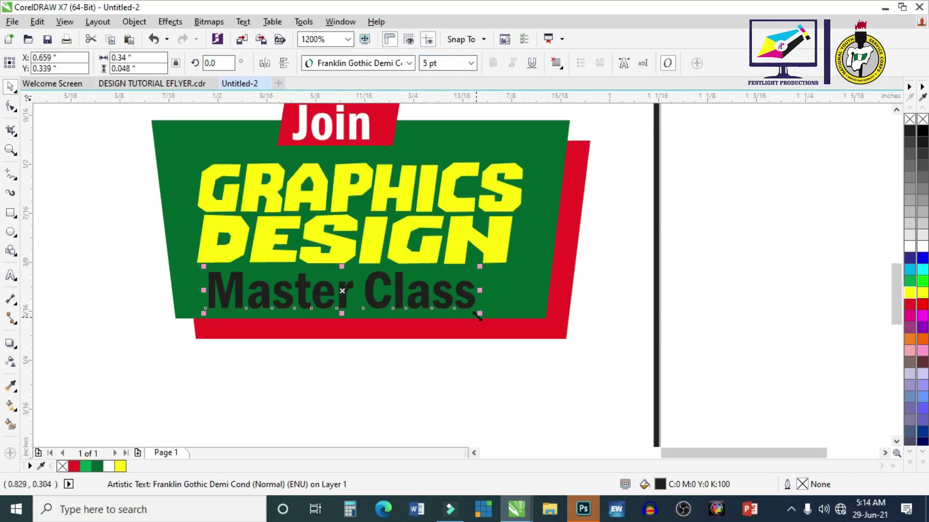
pyautogui.moveTo(480, 290); pyautogui.dragTo(531, 290)
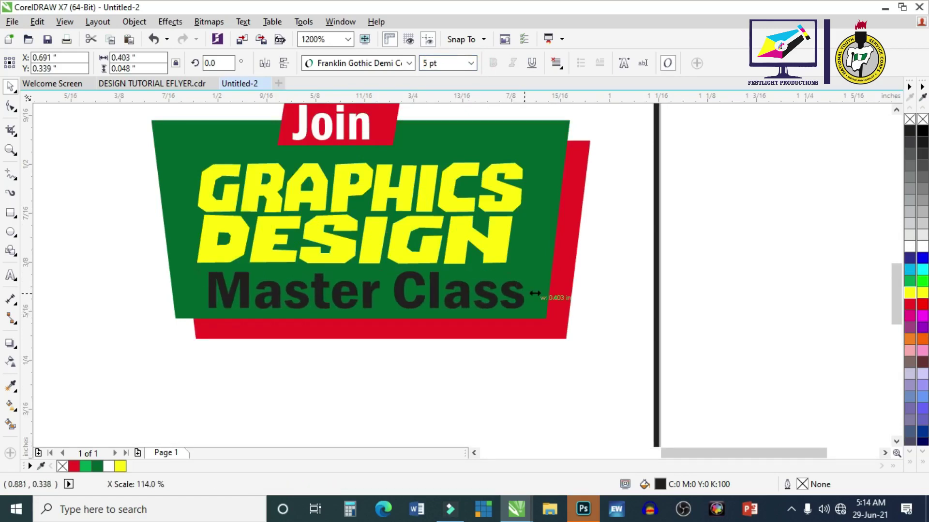
pyautogui.click(910, 246)
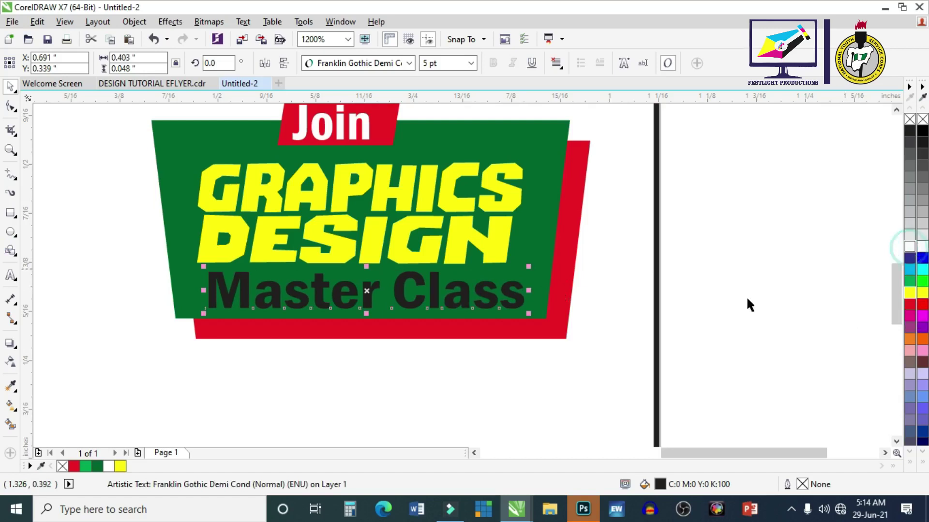
pyautogui.click(721, 297)
pyautogui.press('F4')
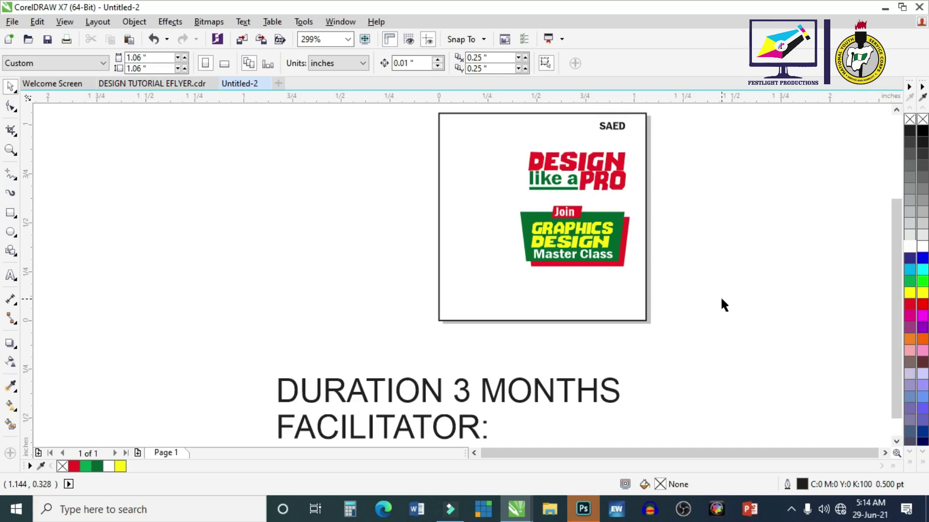
# Undo the last change to the headline and panel artwork.
pyautogui.hotkey('ctrl', 'z')
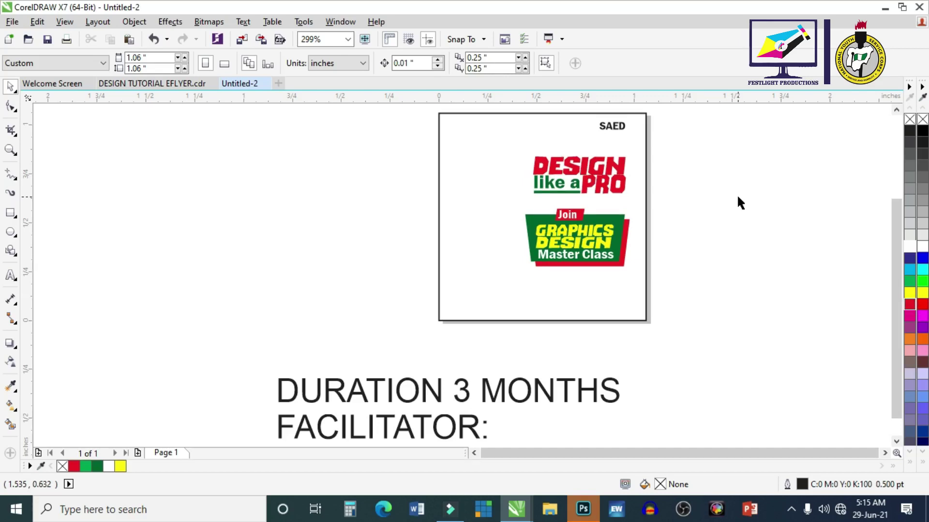
# Fill the page-sized background rectangle with yellow and remove its outline.
pyautogui.click(603, 141)
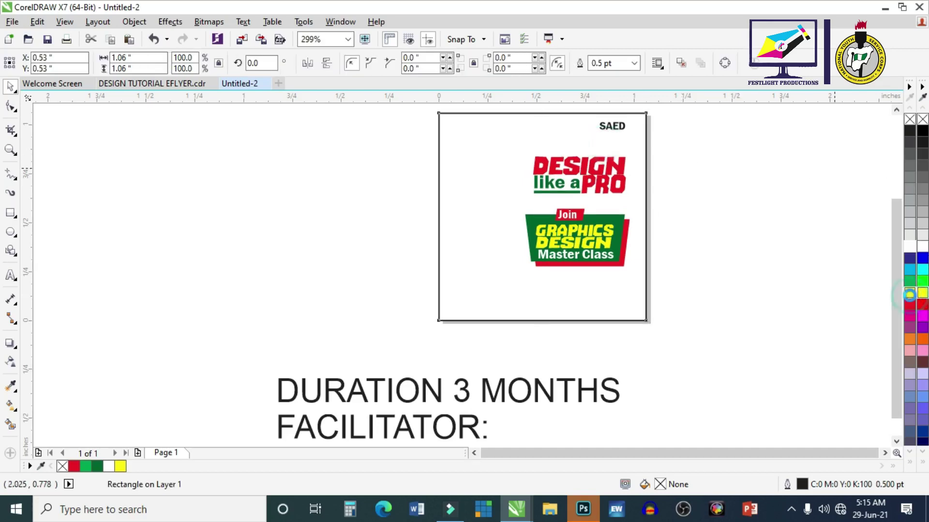
pyautogui.click(909, 295)
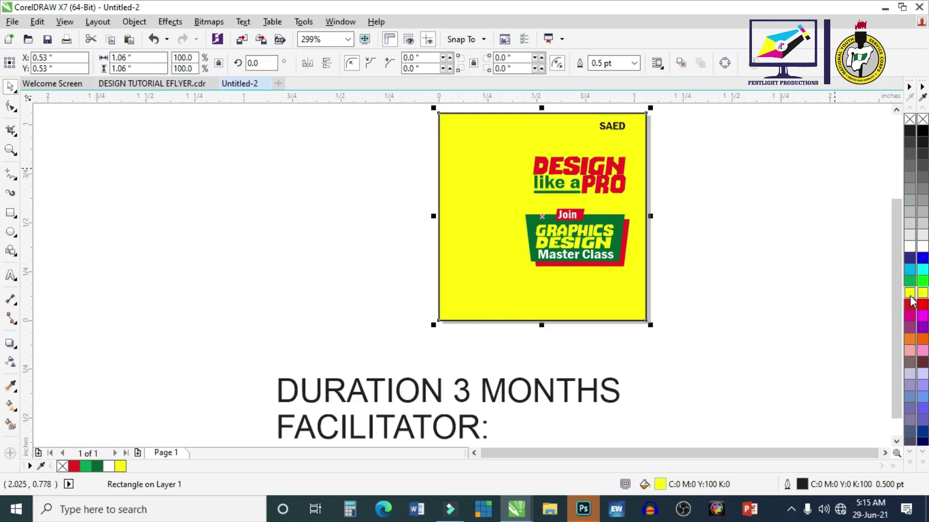
pyautogui.rightClick(908, 121)
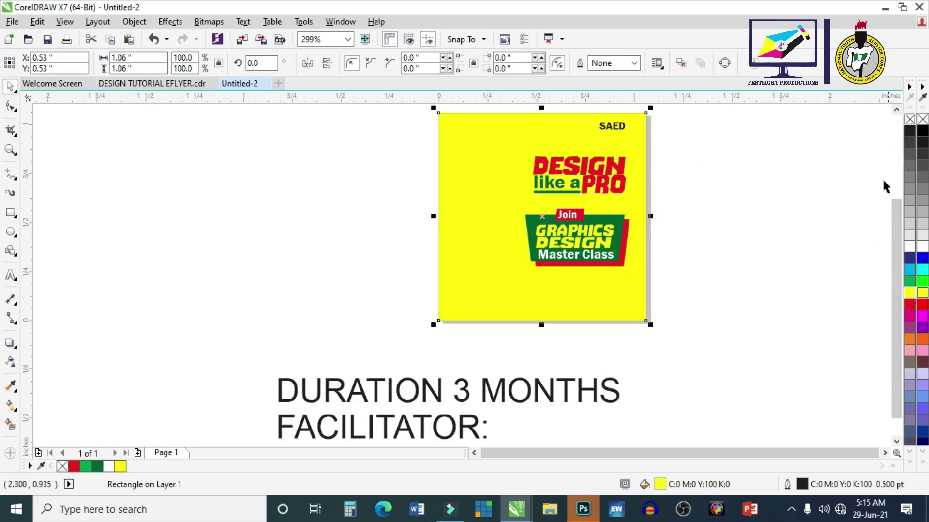
# Fill the page-sized background rectangle with lime green (C40 M0 Y100 K0).
pyautogui.click(909, 463)
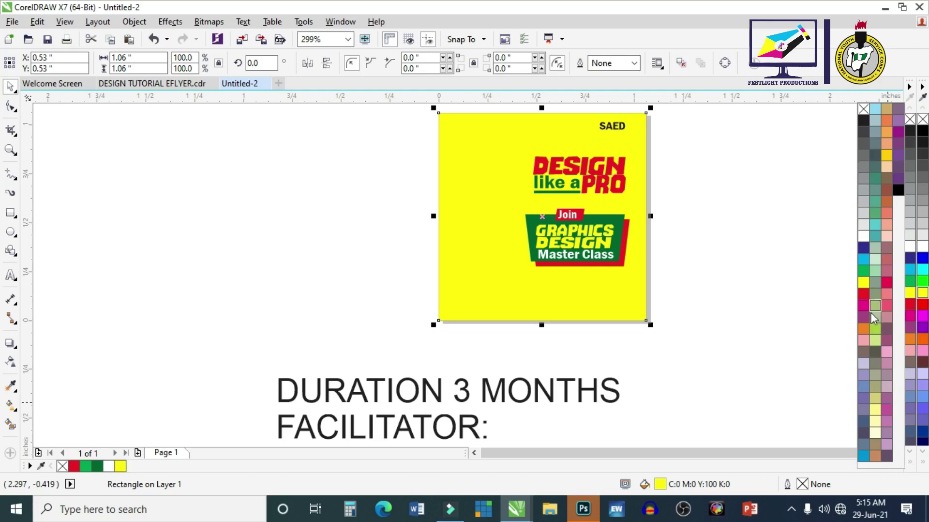
pyautogui.click(875, 329)
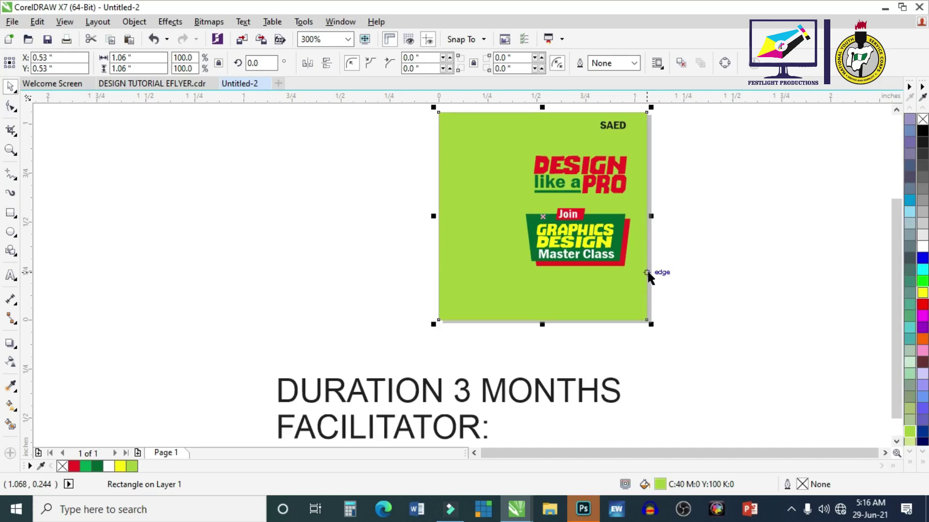
pyautogui.click(690, 255)
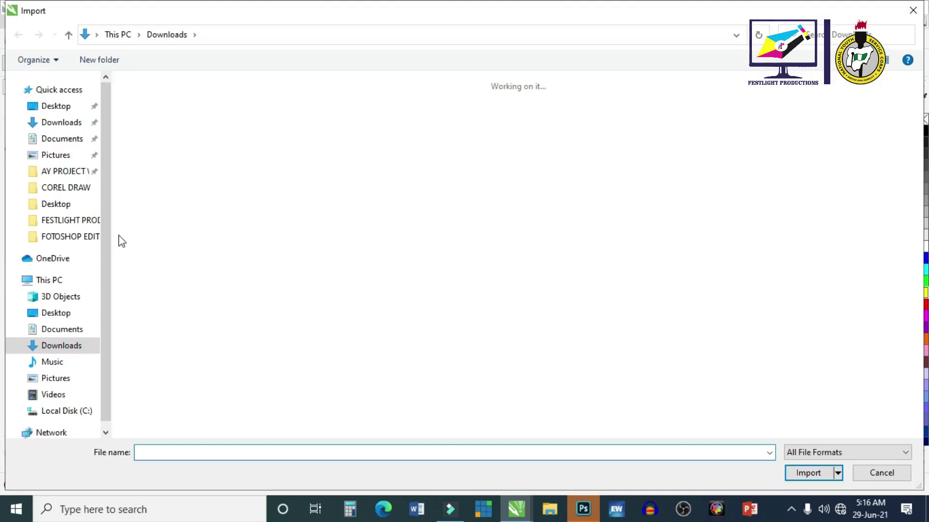
# Import the skyscraper picture images (39) from the Background folder on drive C and place it beside the page at about 1.94 × 1.39 in.
pyautogui.click(49, 280)
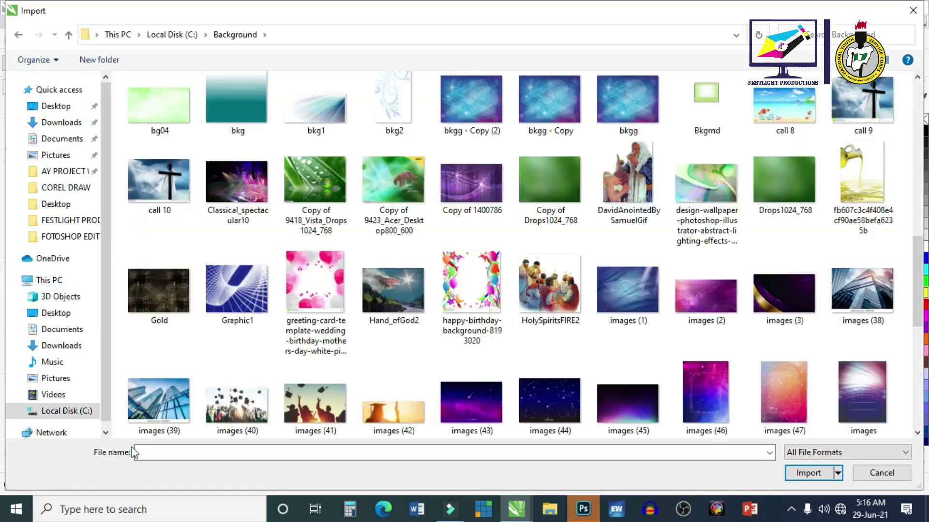
pyautogui.click(172, 400)
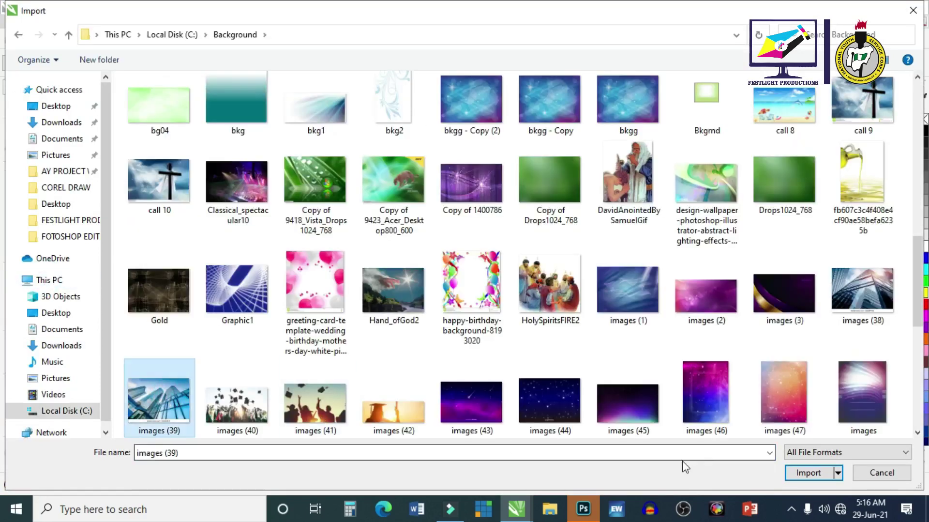
pyautogui.click(807, 472)
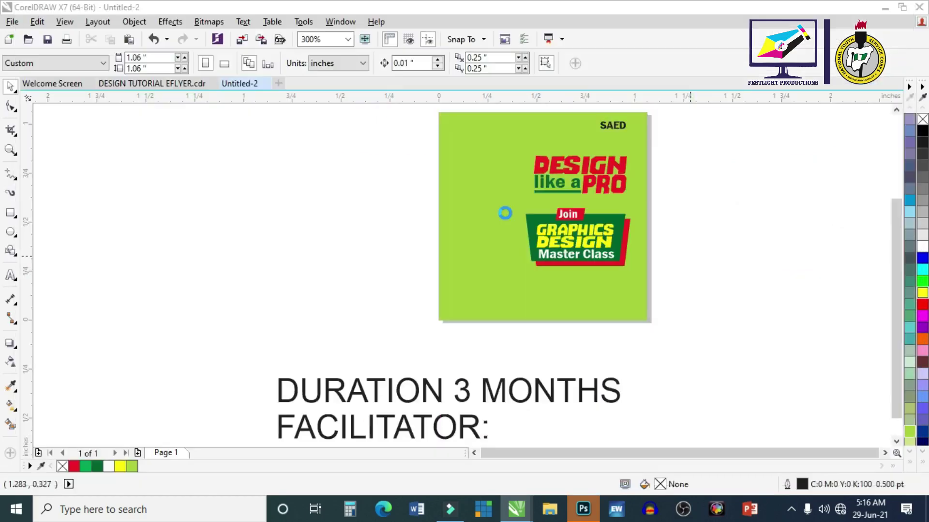
pyautogui.moveTo(102, 128); pyautogui.dragTo(553, 402)
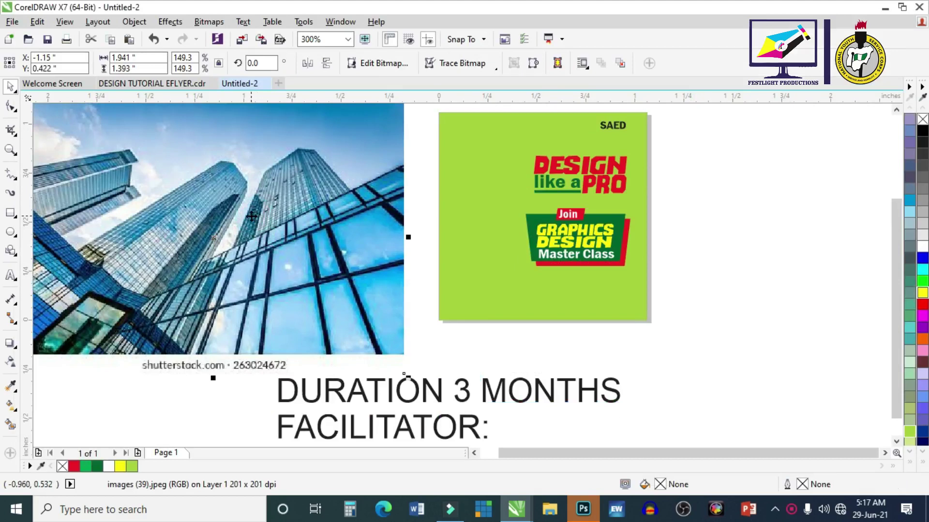
# PowerClip the skyscraper picture inside the lime green background rectangle.
pyautogui.rightClick(206, 175)
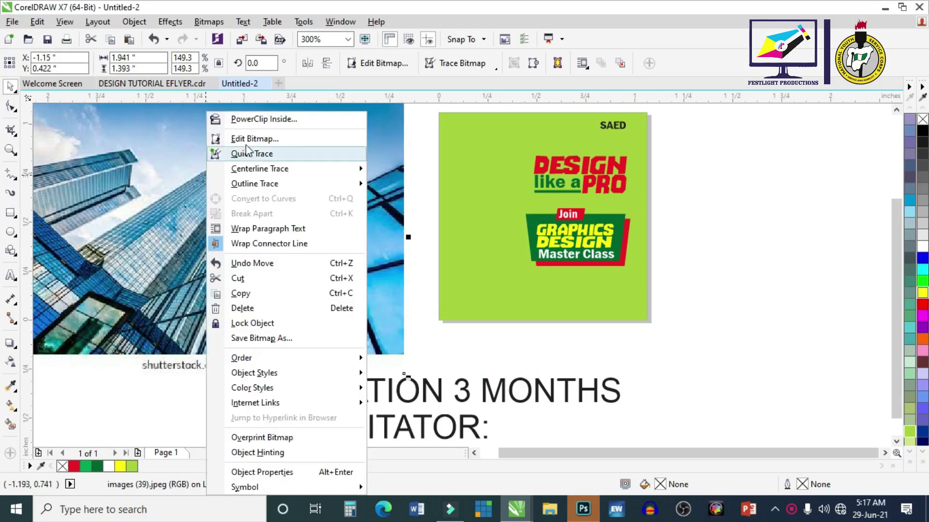
pyautogui.click(233, 119)
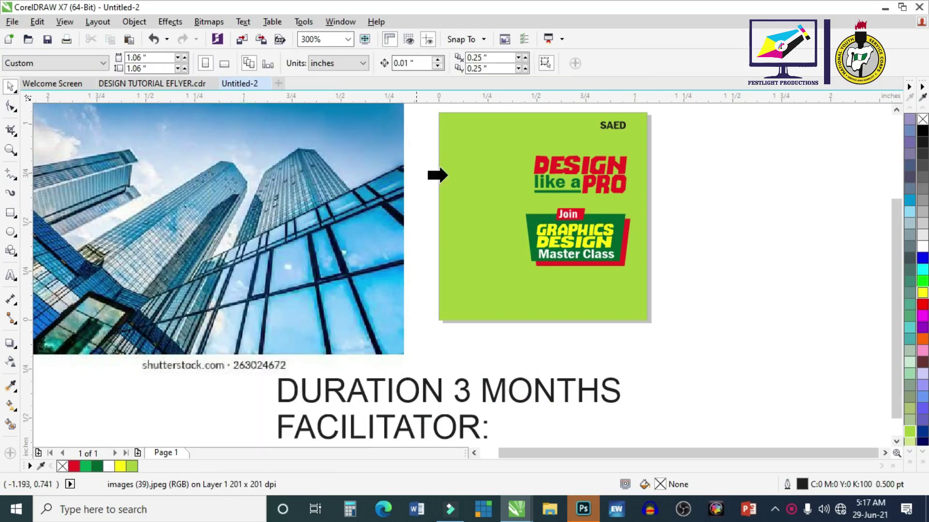
pyautogui.click(490, 163)
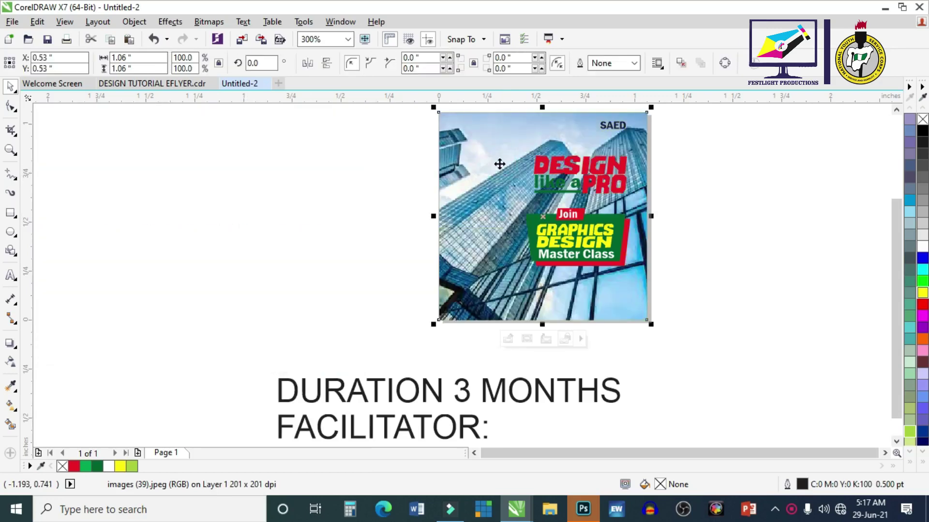
pyautogui.click(354, 165)
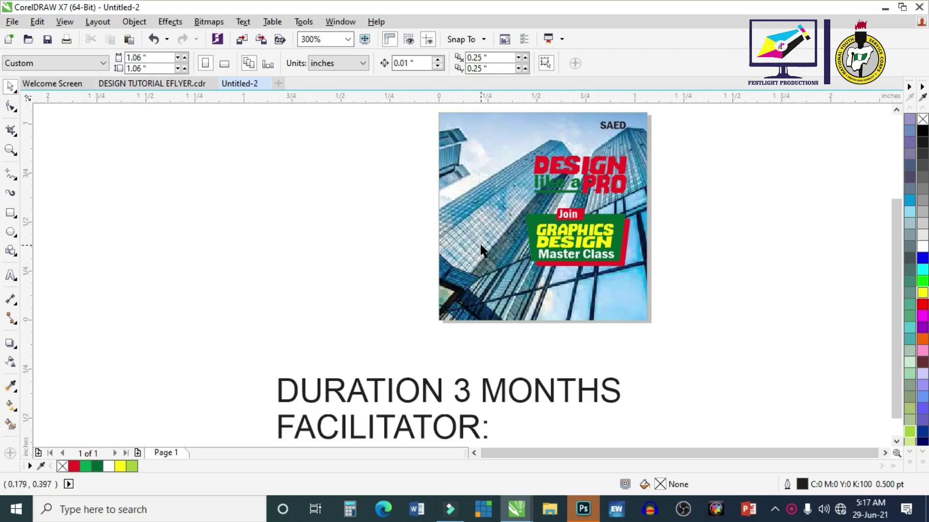
# Open the background's PowerClip contents for editing and scale the skyscraper picture down proportionally to about 1.74 × 1.25 in.
pyautogui.scroll(-1, 622, 276)
pyautogui.click(623, 274)
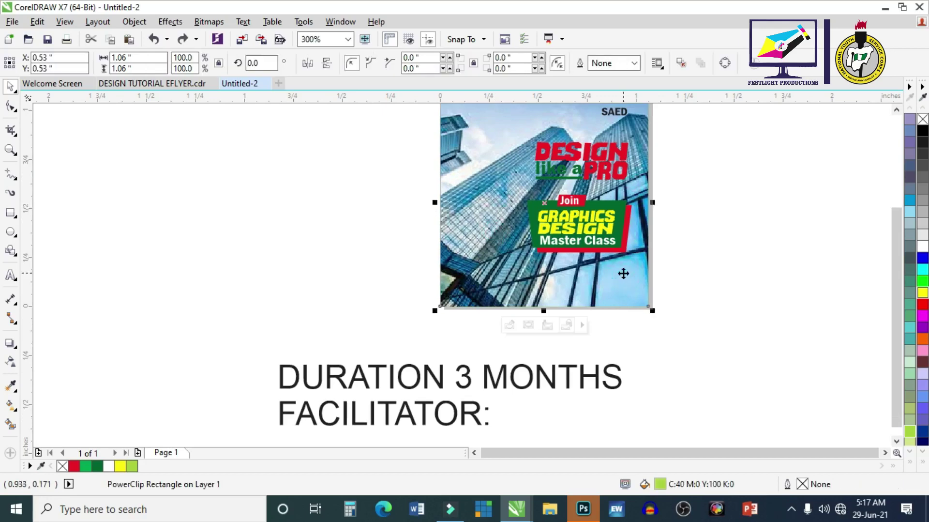
pyautogui.rightClick(623, 273)
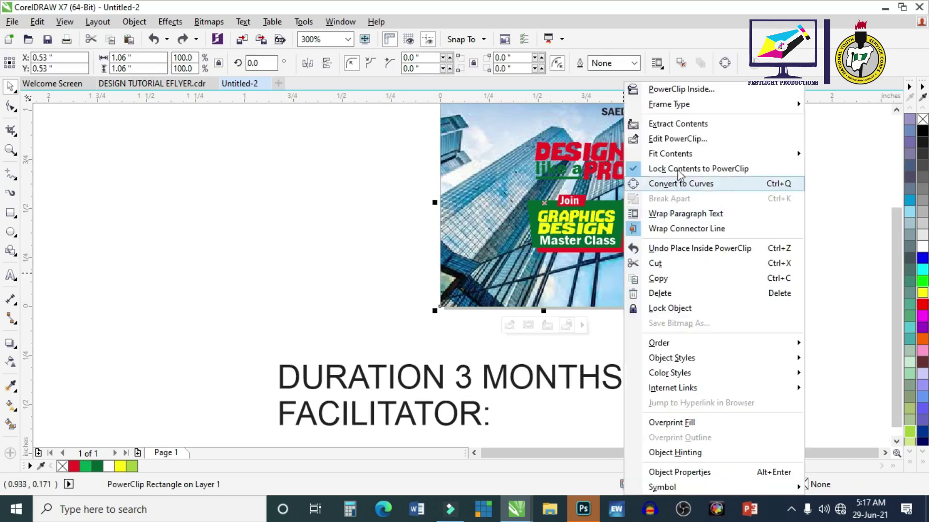
pyautogui.click(673, 139)
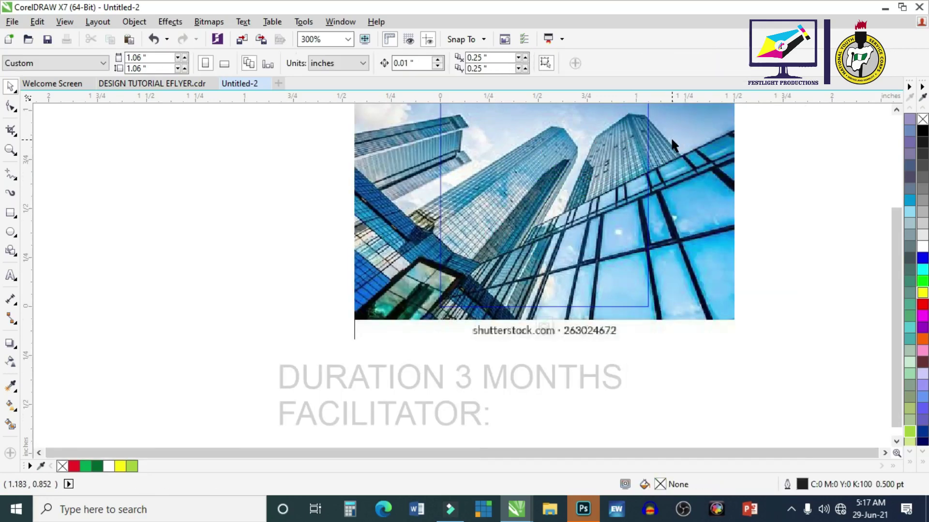
pyautogui.scroll(-3, 591, 342)
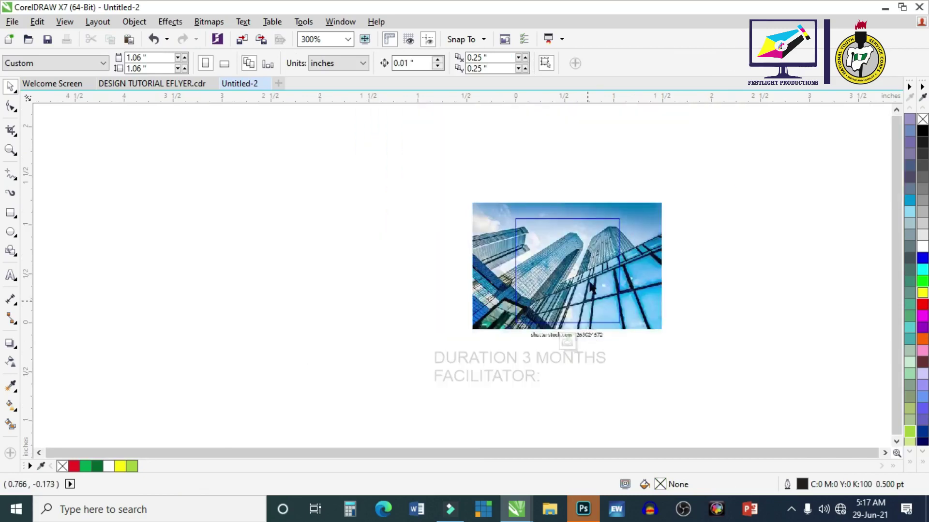
pyautogui.scroll(3, 594, 268)
pyautogui.scroll(-2, 545, 241)
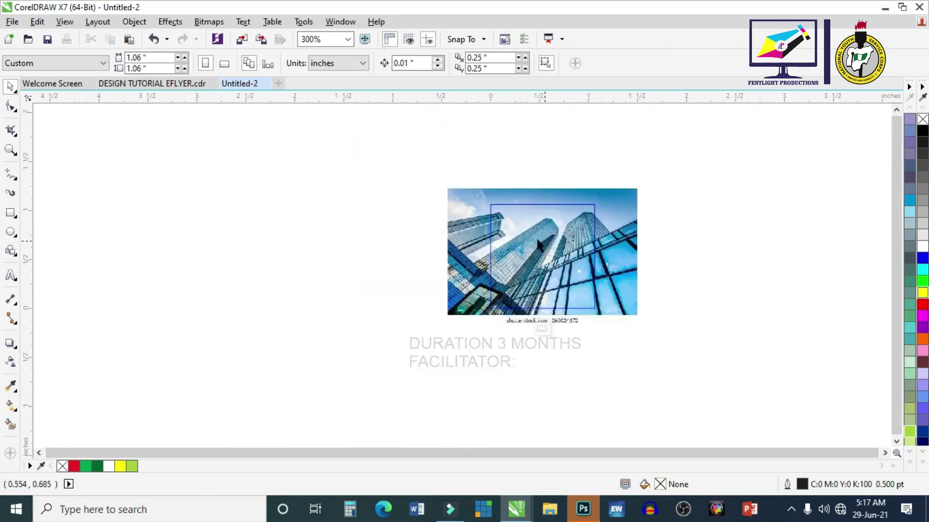
pyautogui.click(527, 236)
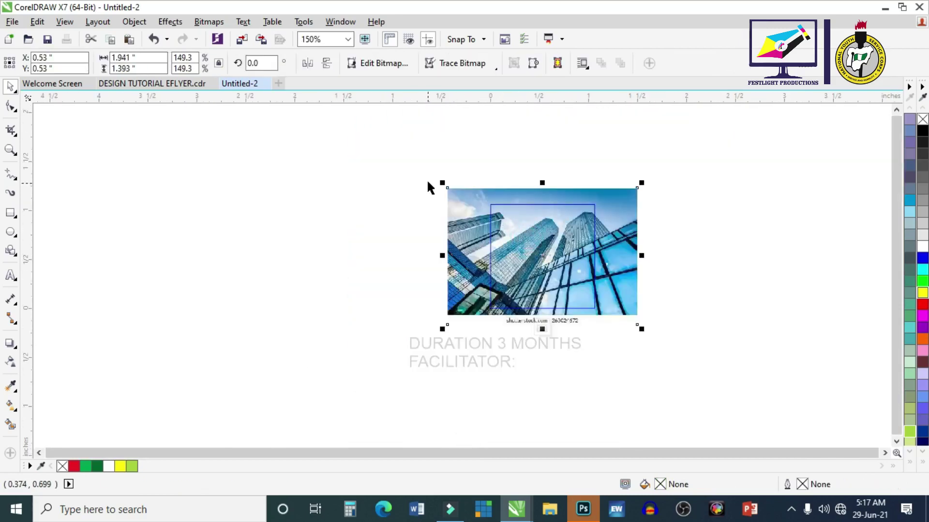
pyautogui.moveTo(442, 184); pyautogui.dragTo(457, 195)
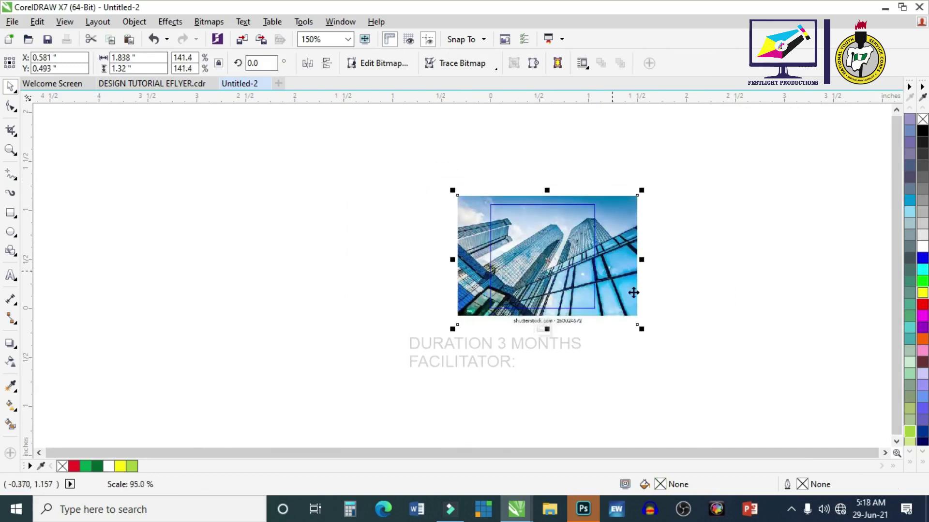
pyautogui.scroll(2, 640, 326)
pyautogui.moveTo(639, 321); pyautogui.dragTo(621, 321)
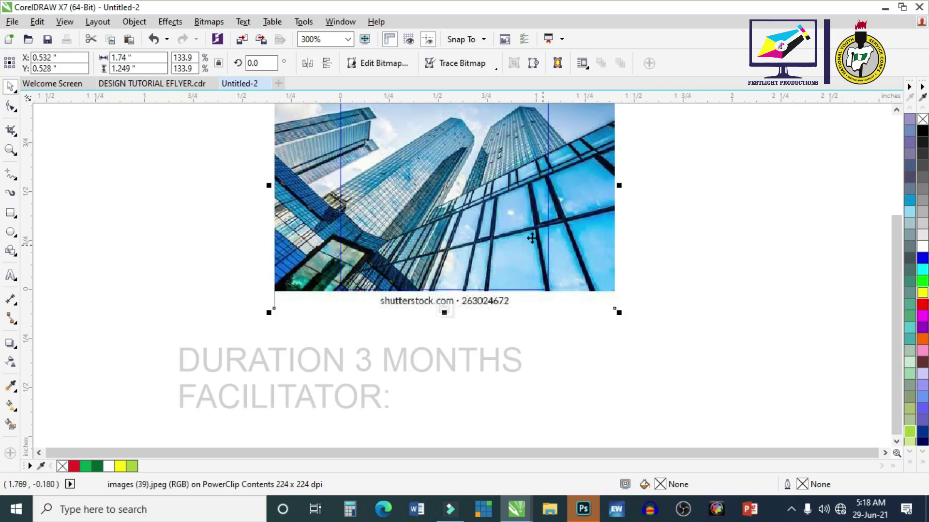
# Shift the skyscraper picture slightly down within the PowerClip frame, to about Y 0.488 in, and leave contents editing.
pyautogui.moveTo(517, 227); pyautogui.dragTo(516, 234)
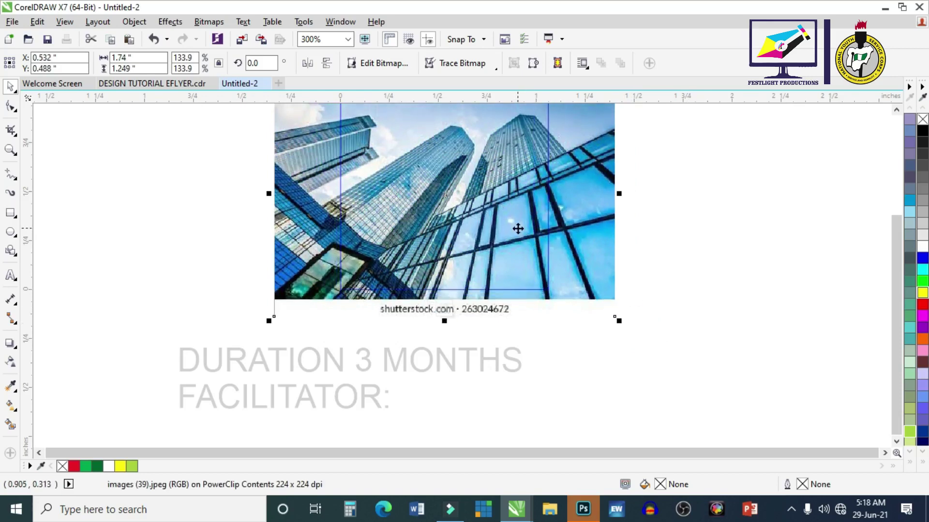
pyautogui.scroll(-2, 473, 236)
pyautogui.click(616, 193)
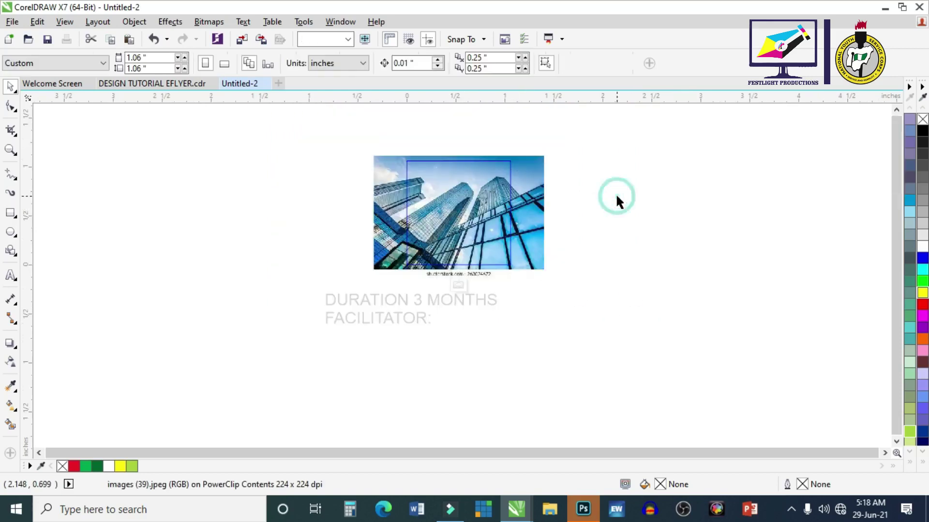
# Examine the background treatment of the finished flyer in DESIGN TUTORIAL EFLYER.cdr, and return to the flyer in Untitled-2.
pyautogui.click(121, 87)
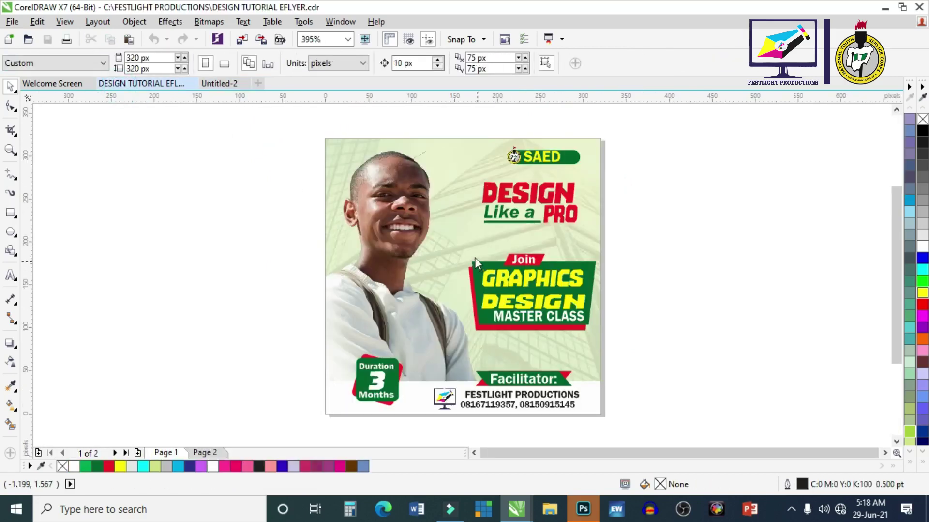
pyautogui.click(213, 85)
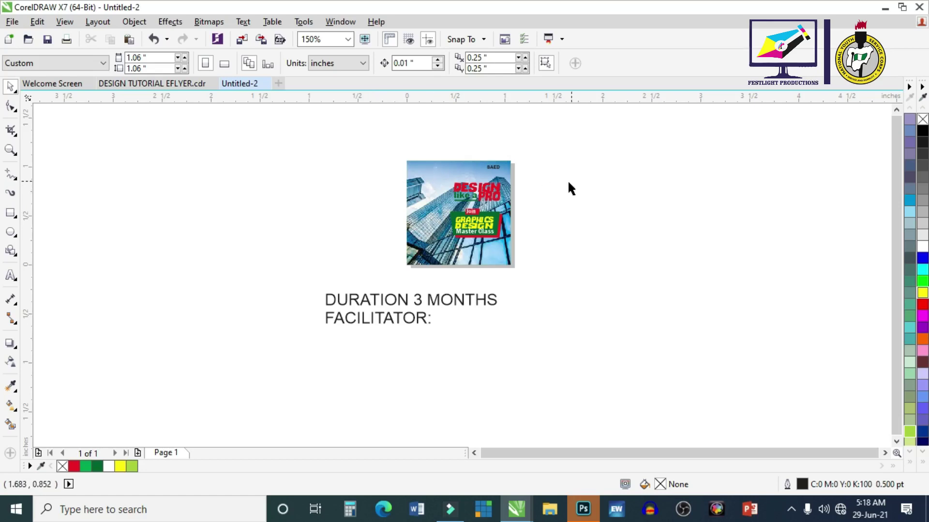
pyautogui.scroll(4, 450, 178)
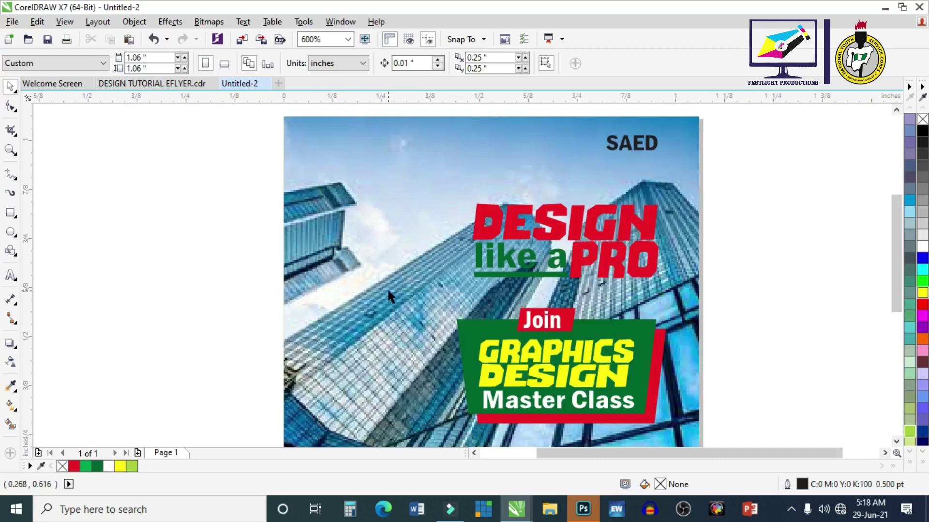
pyautogui.scroll(-2, 365, 251)
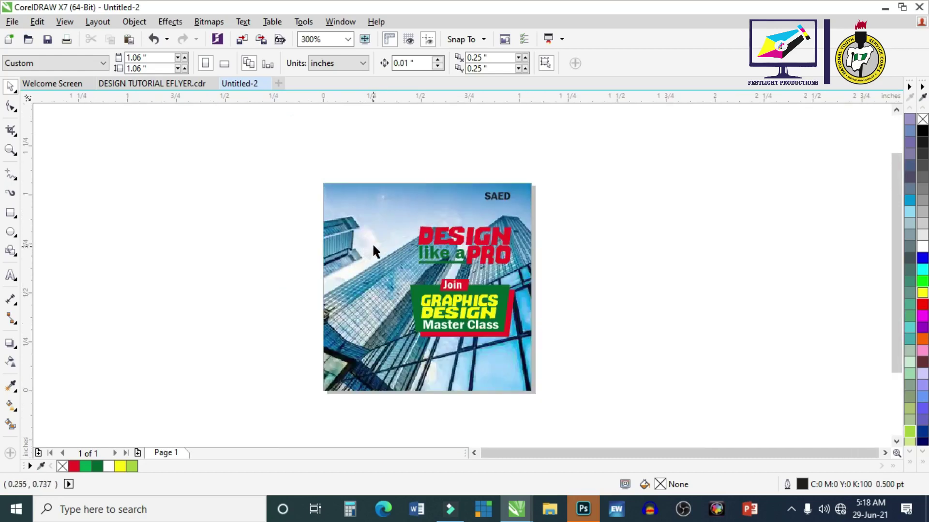
# Apply a uniform transparency of 81 to the skyscraper picture inside the background PowerClip and finish editing its contents.
pyautogui.keyDown('ctrl'); pyautogui.click(370, 243); pyautogui.keyUp('ctrl')
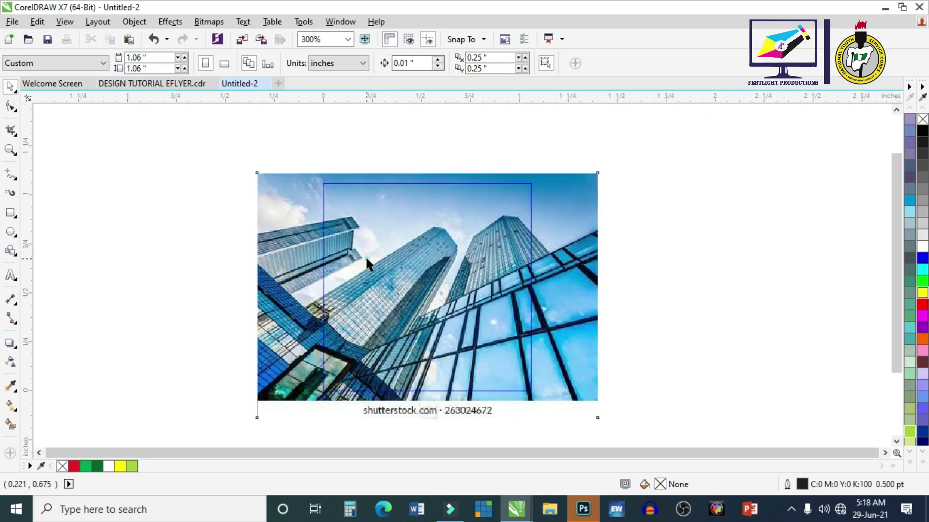
pyautogui.click(366, 257)
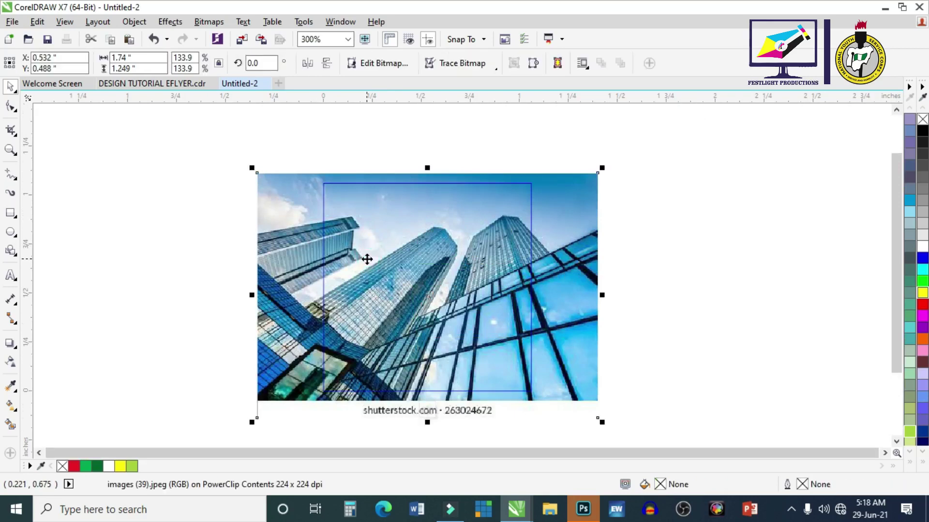
pyautogui.click(10, 363)
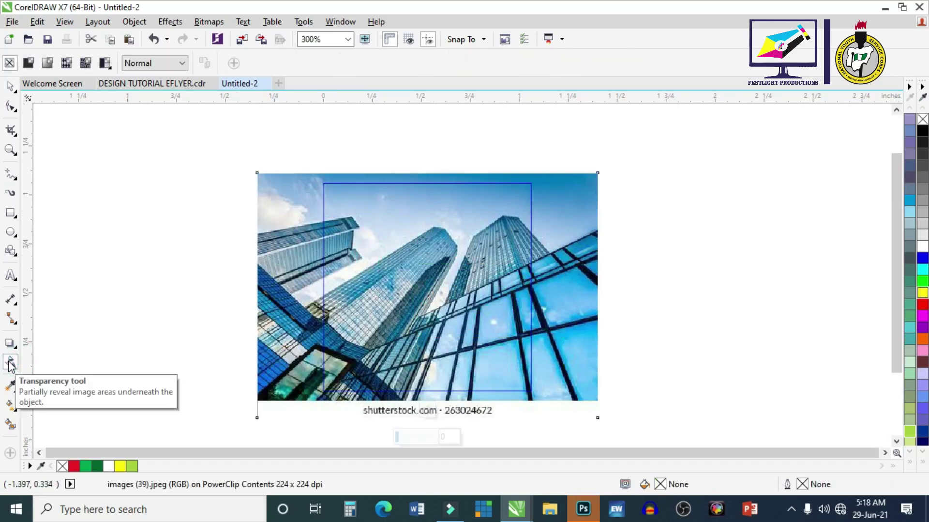
pyautogui.click(29, 63)
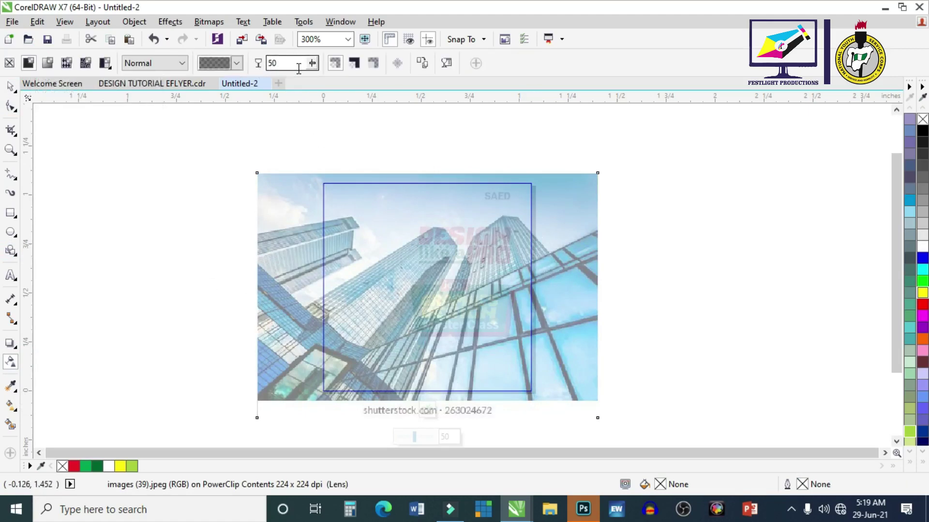
pyautogui.moveTo(312, 69); pyautogui.dragTo(332, 73)
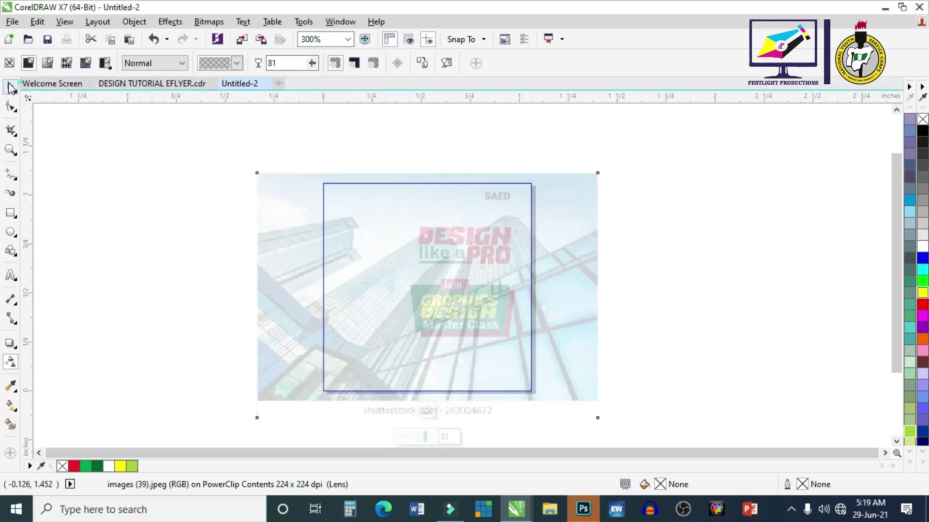
pyautogui.click(11, 87)
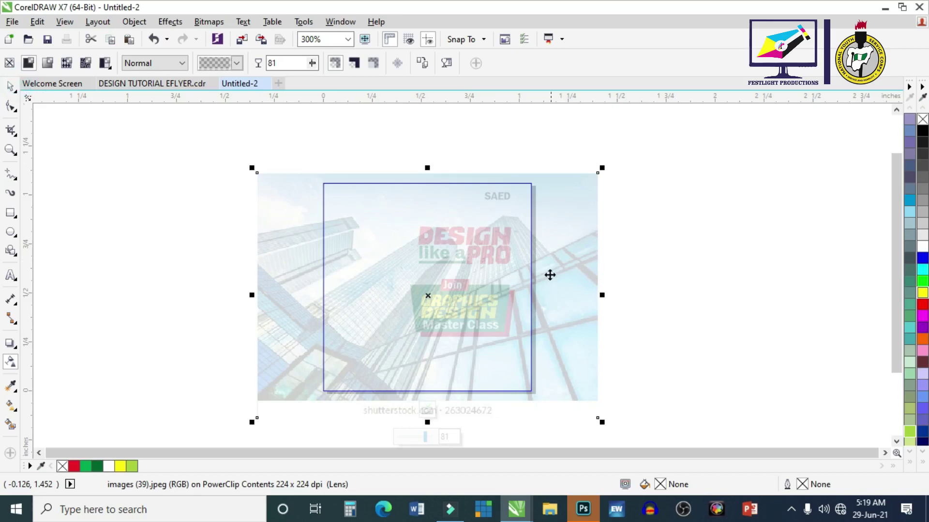
pyautogui.rightClick(437, 208)
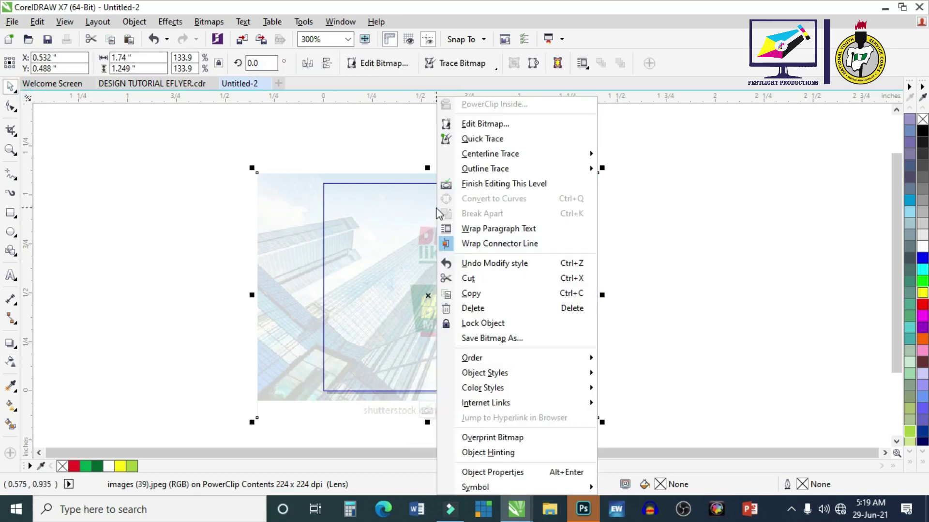
pyautogui.click(467, 183)
pyautogui.click(685, 246)
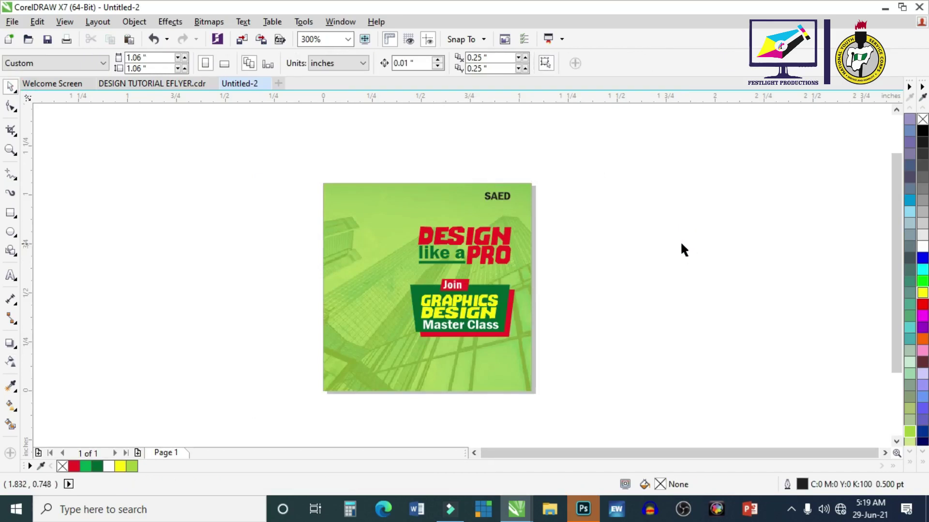
pyautogui.scroll(-2, 379, 310)
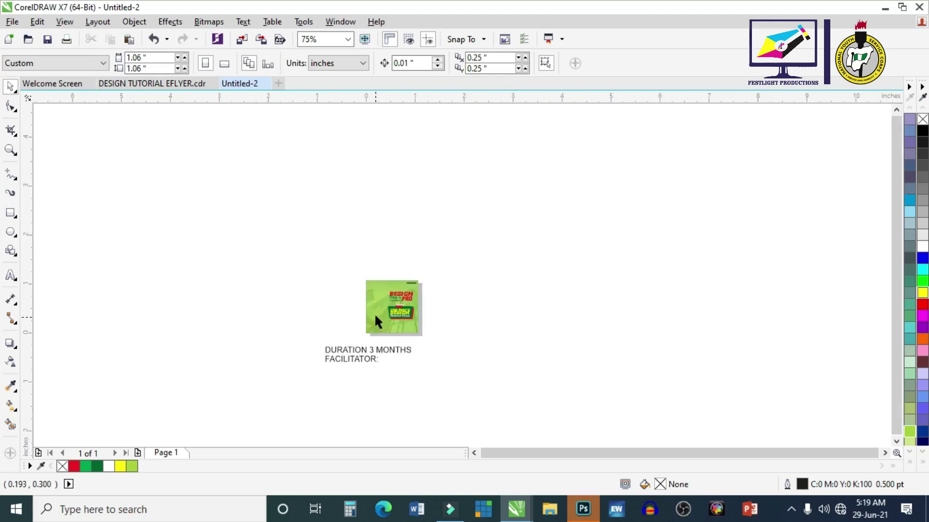
pyautogui.scroll(1, 375, 315)
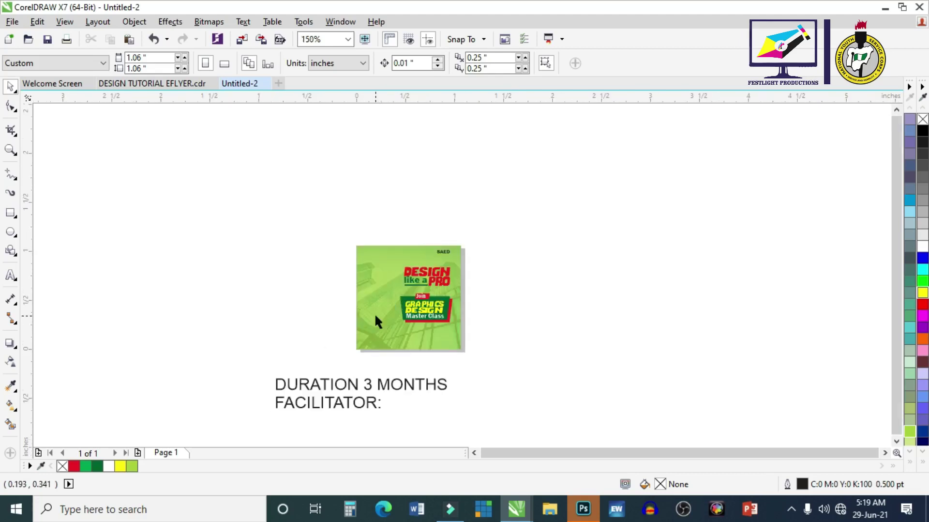
# Enlarge the skyscraper picture inside the background PowerClip proportionally to about 2.33 × 1.67 in and finish editing its contents.
pyautogui.click(368, 309)
pyautogui.moveTo(316, 234); pyautogui.dragTo(271, 201)
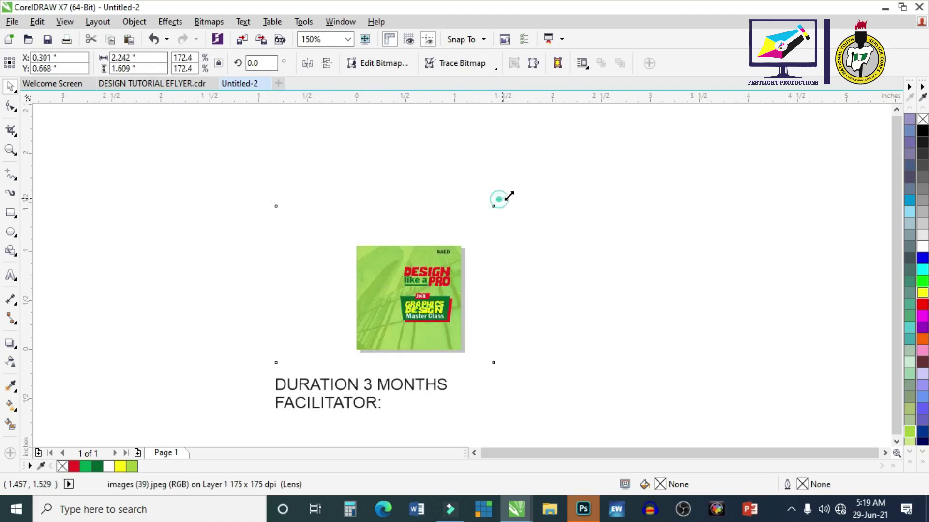
pyautogui.moveTo(501, 199)
pyautogui.mouseDown()
pyautogui.moveTo(515, 190)
pyautogui.moveTo(509, 194)
pyautogui.mouseUp()
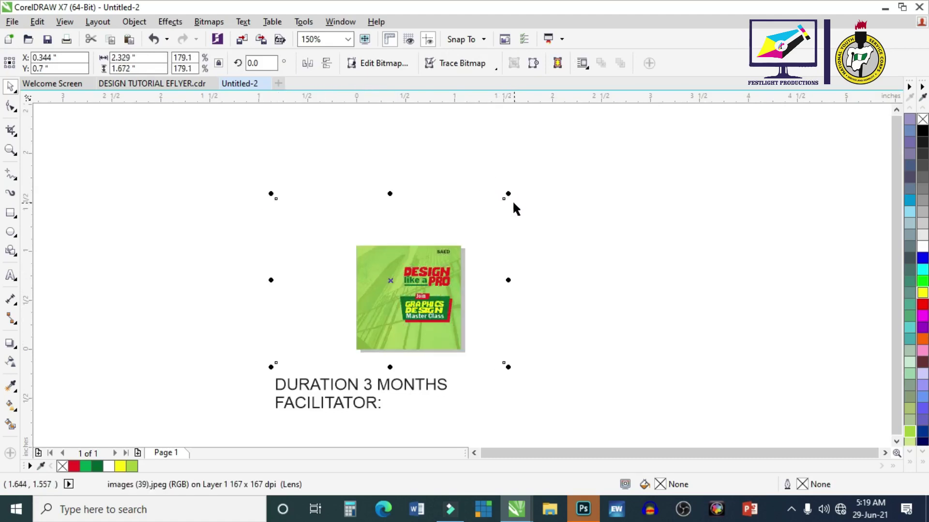
pyautogui.click(579, 221)
# Lighten the flyer's lime green background fill by mixing in white to reach C:27 M:0 Y:65 K:0.
pyautogui.scroll(1, 578, 217)
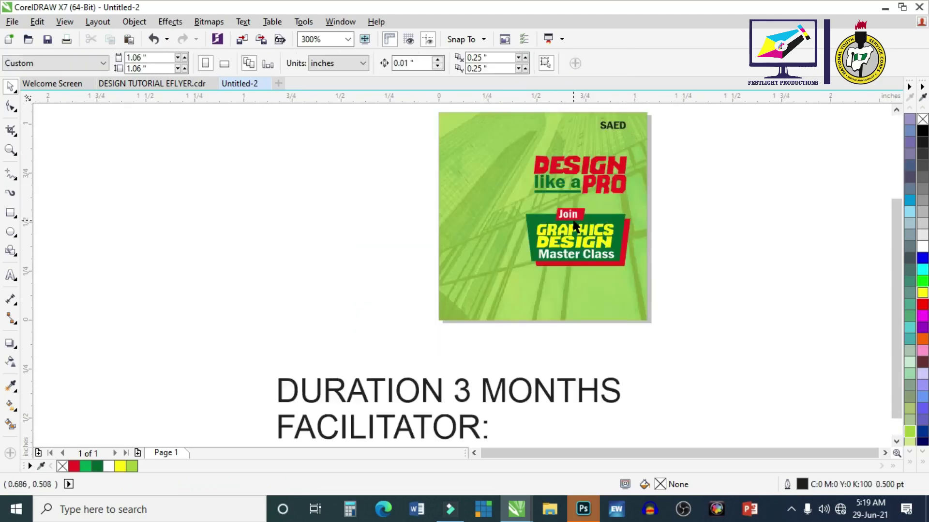
pyautogui.click(494, 247)
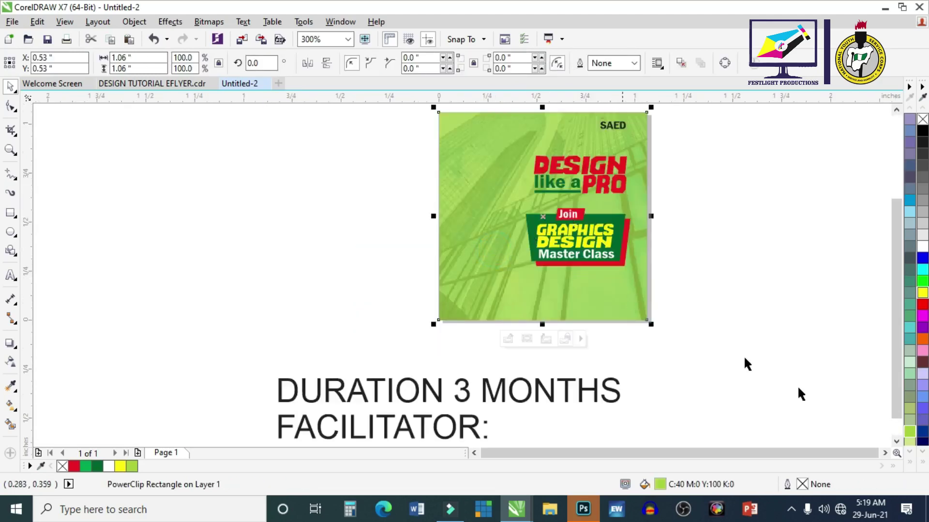
pyautogui.click(720, 251)
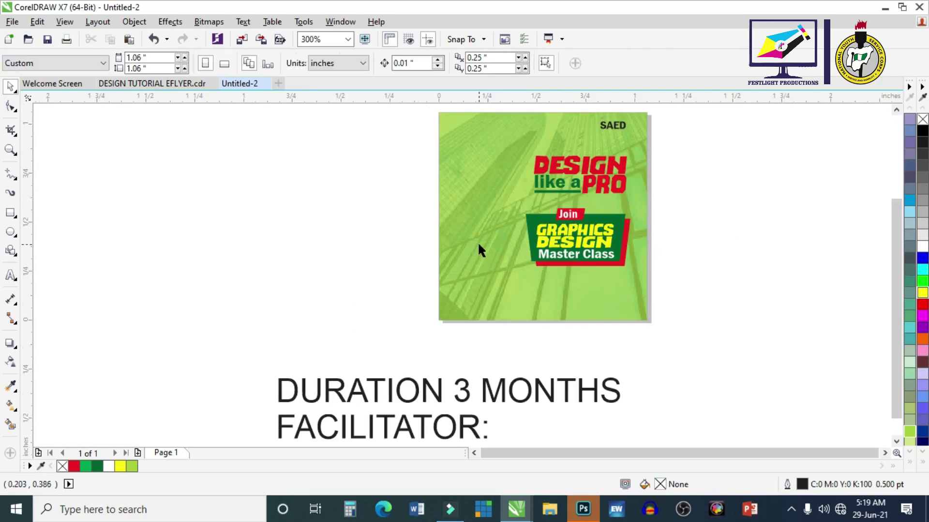
pyautogui.click(479, 245)
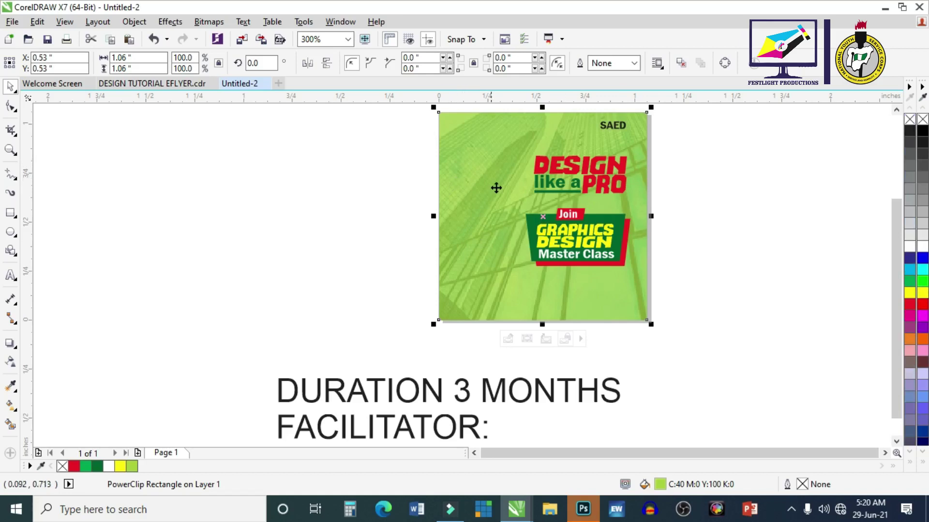
pyautogui.keyDown('ctrl'); pyautogui.click(910, 247); pyautogui.keyUp('ctrl')
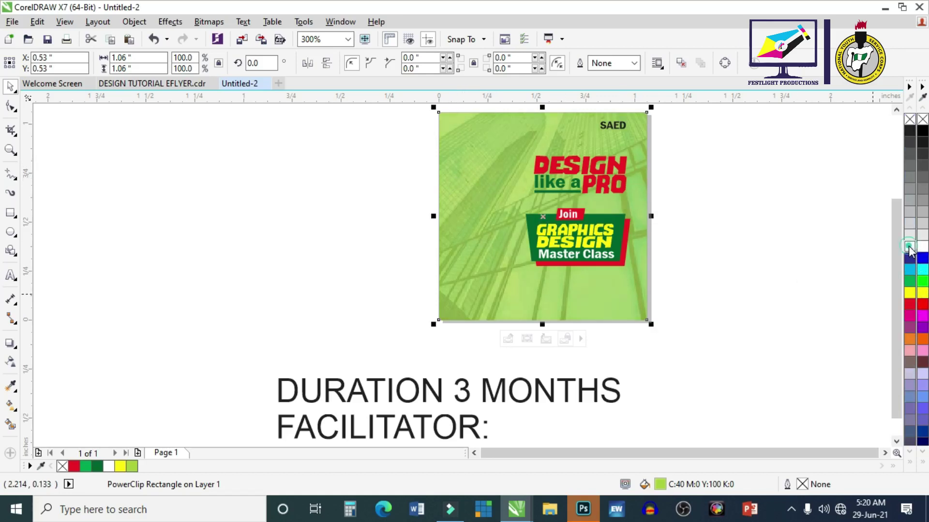
pyautogui.keyDown('ctrl'); pyautogui.click(909, 247); pyautogui.keyUp('ctrl')
pyautogui.keyDown('ctrl'); pyautogui.click(910, 247); pyautogui.keyUp('ctrl')
pyautogui.keyDown('ctrl'); pyautogui.click(909, 247); pyautogui.keyUp('ctrl')
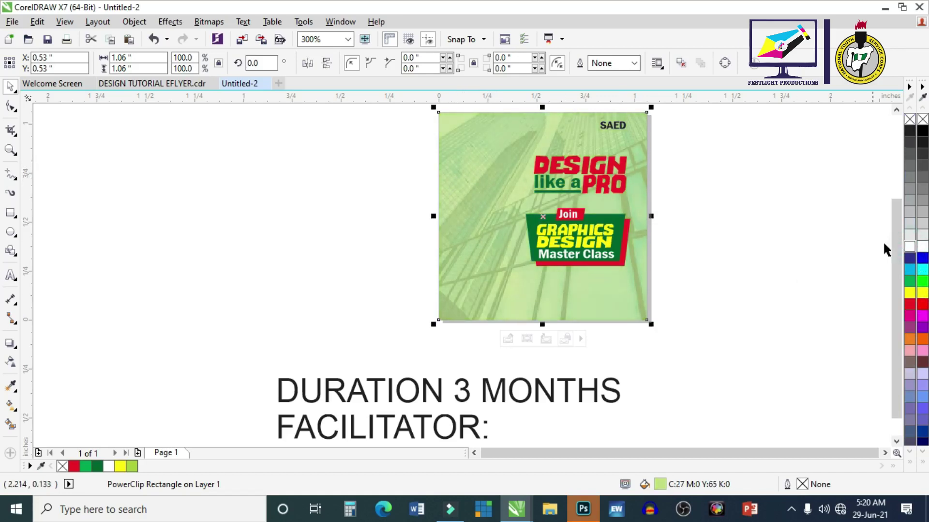
pyautogui.click(822, 230)
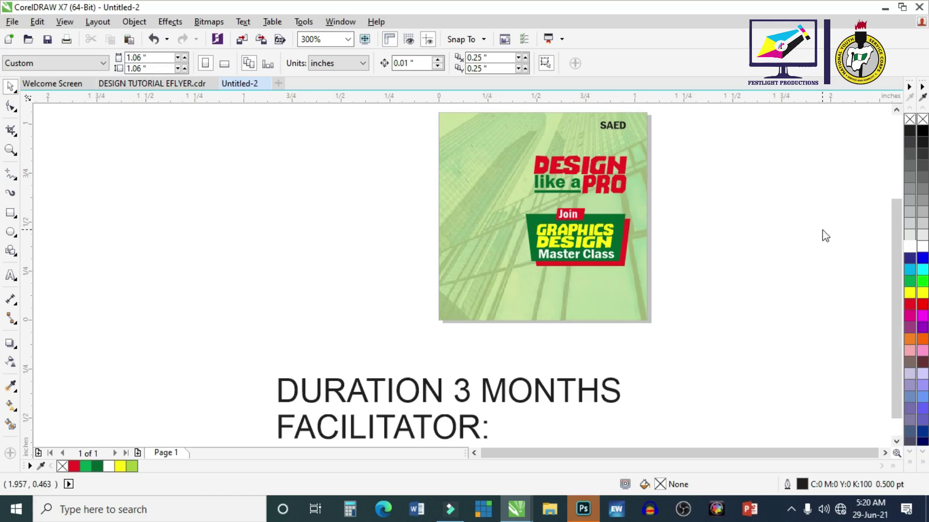
# Import the facilitator's cut-out PNG photo from the FOTOSHOP EDITED folder and place it on the flyer at about 0.77 × 1.03 in.
pyautogui.hotkey('ctrl', 'i')
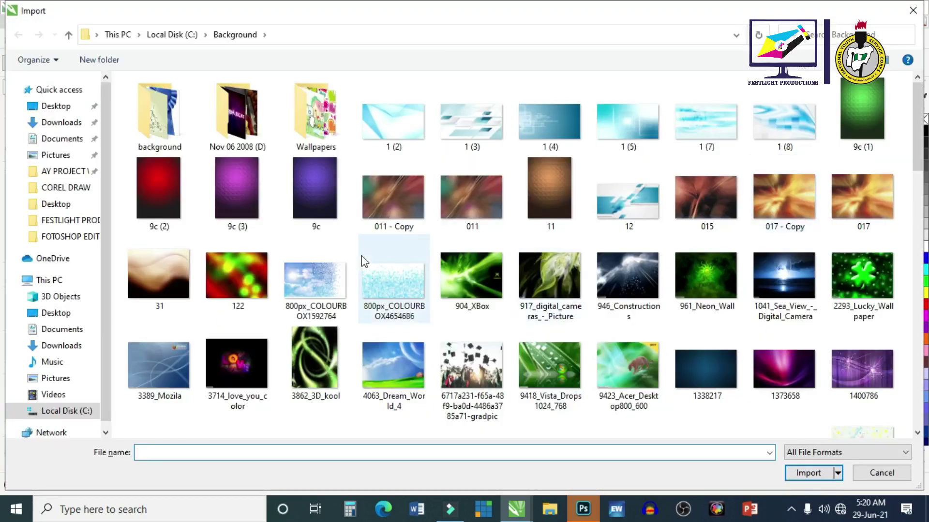
pyautogui.click(67, 236)
pyautogui.click(402, 381)
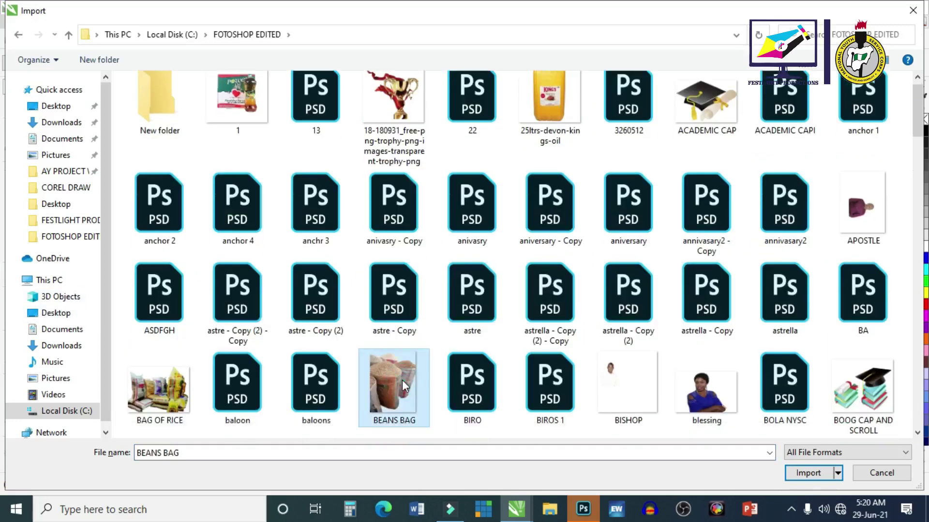
pyautogui.press('i')
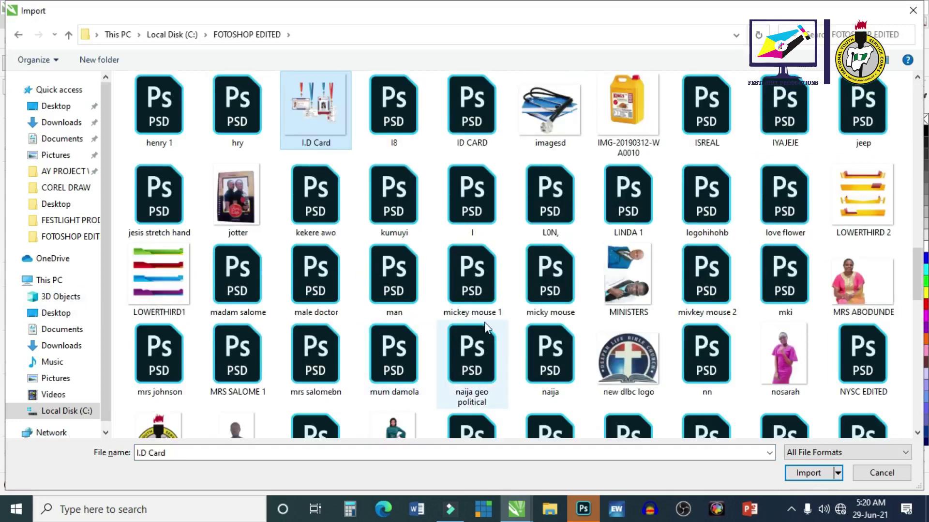
pyautogui.scroll(-10, 488, 318)
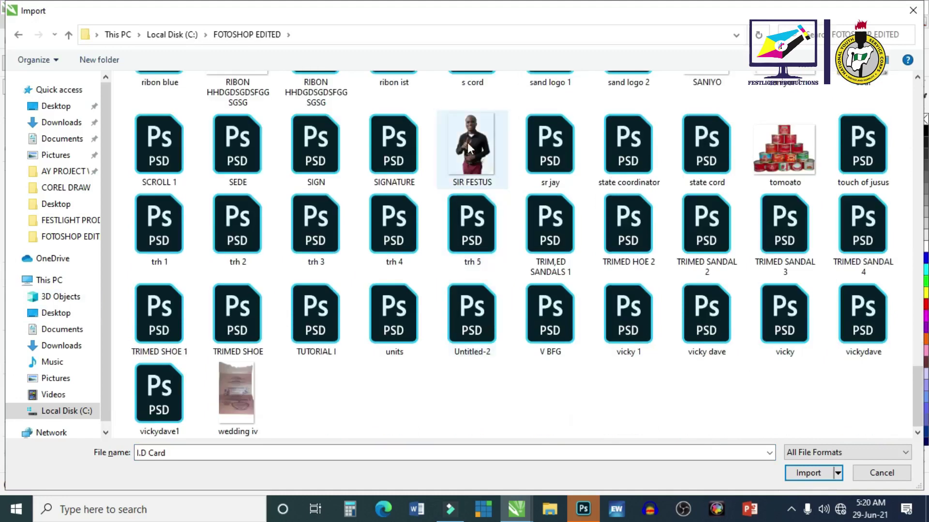
pyautogui.click(468, 147)
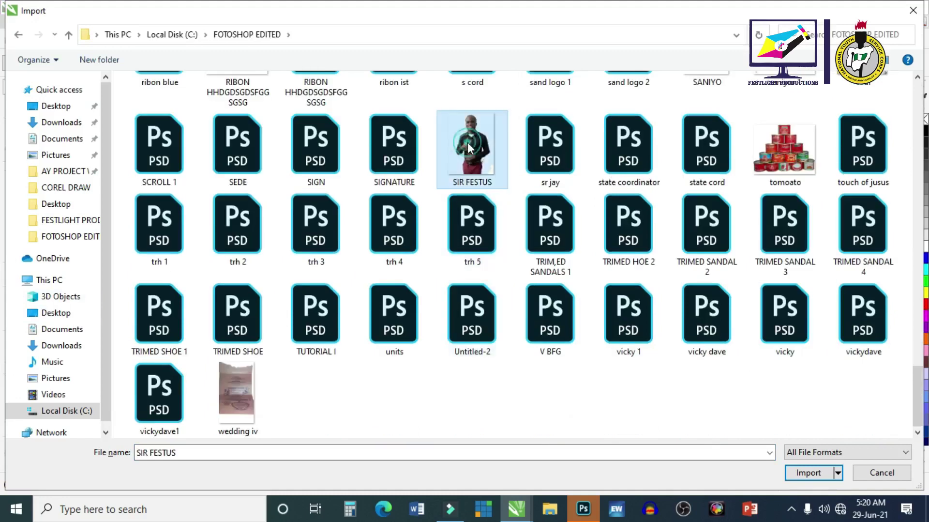
pyautogui.click(807, 474)
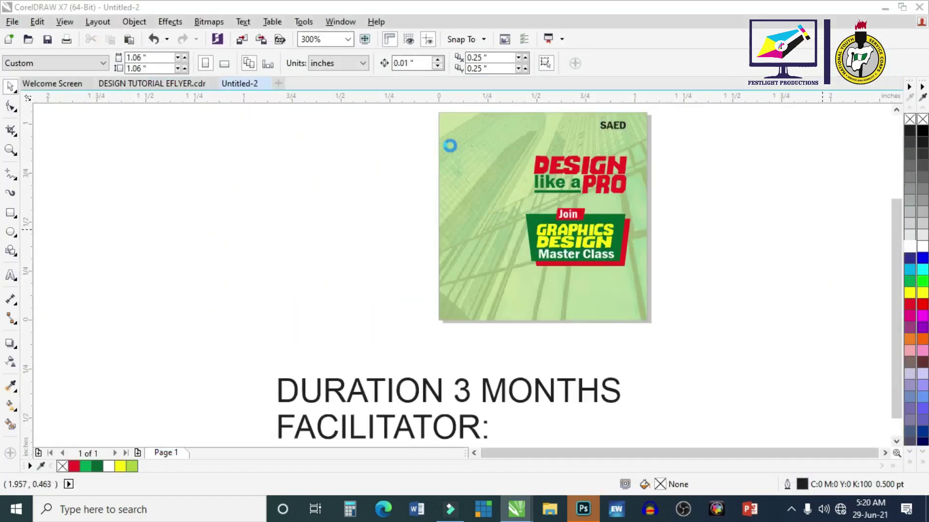
pyautogui.moveTo(445, 142); pyautogui.dragTo(603, 349)
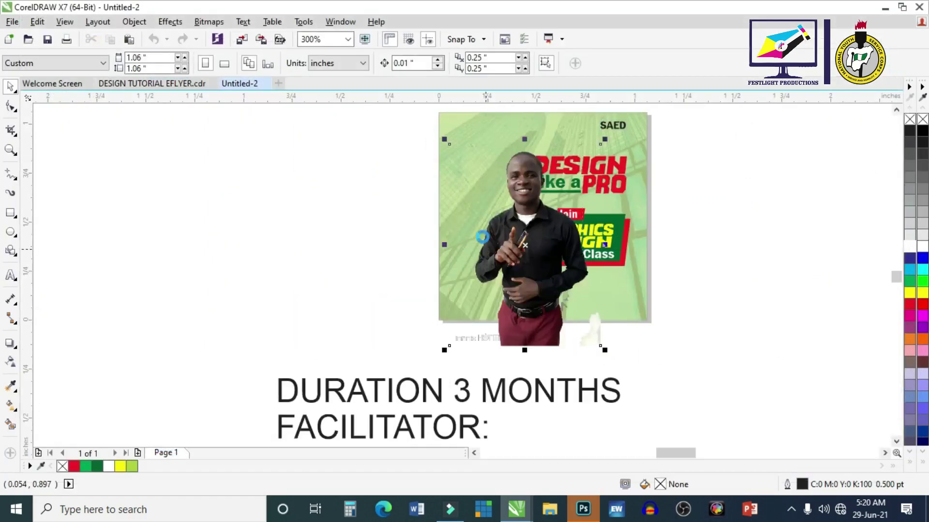
# Mirror the facilitator's photo horizontally over the flyer's left half and enlarge it proportionally to about 0.87 × 1.15 in.
pyautogui.moveTo(525, 245); pyautogui.dragTo(480, 245)
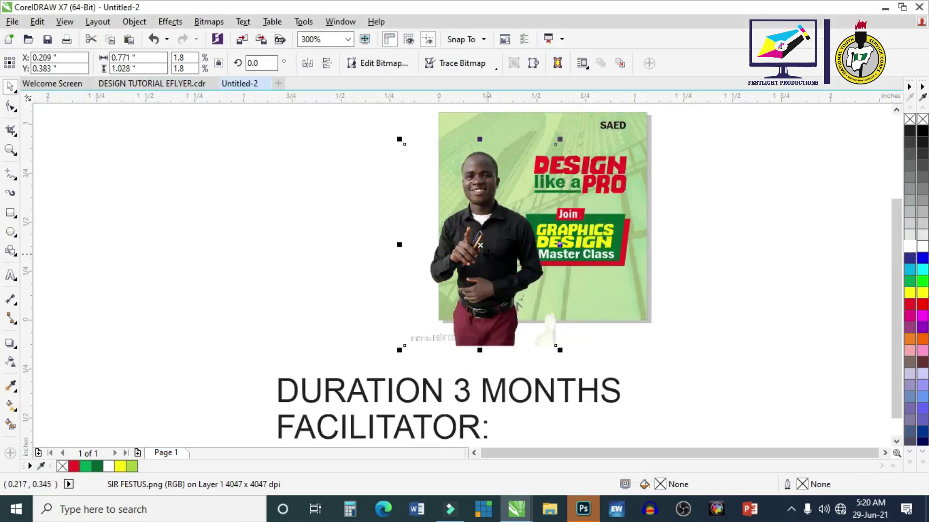
pyautogui.click(309, 65)
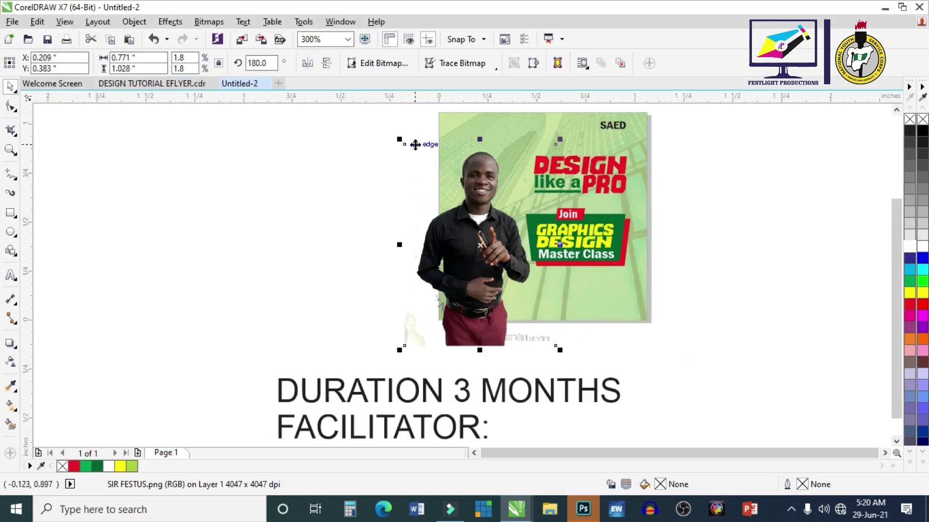
pyautogui.hotkey('ctrl', 'z')
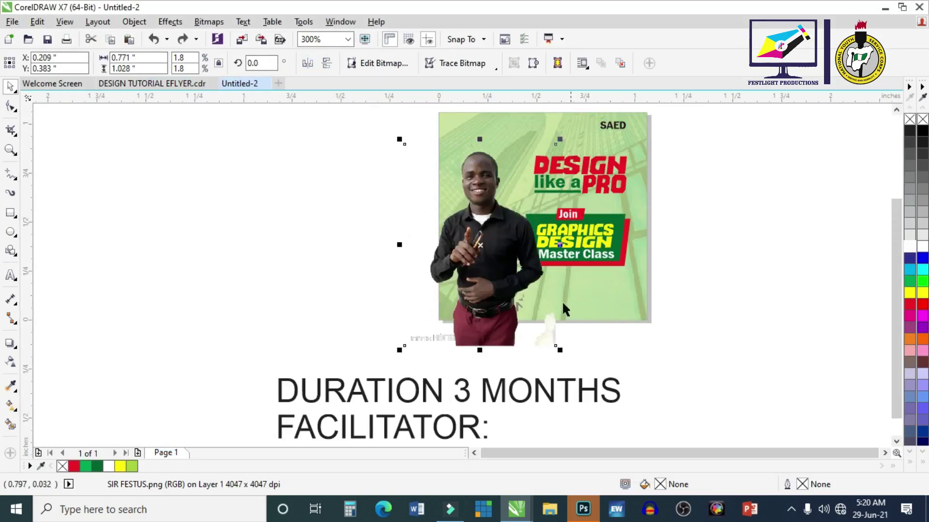
pyautogui.click(306, 64)
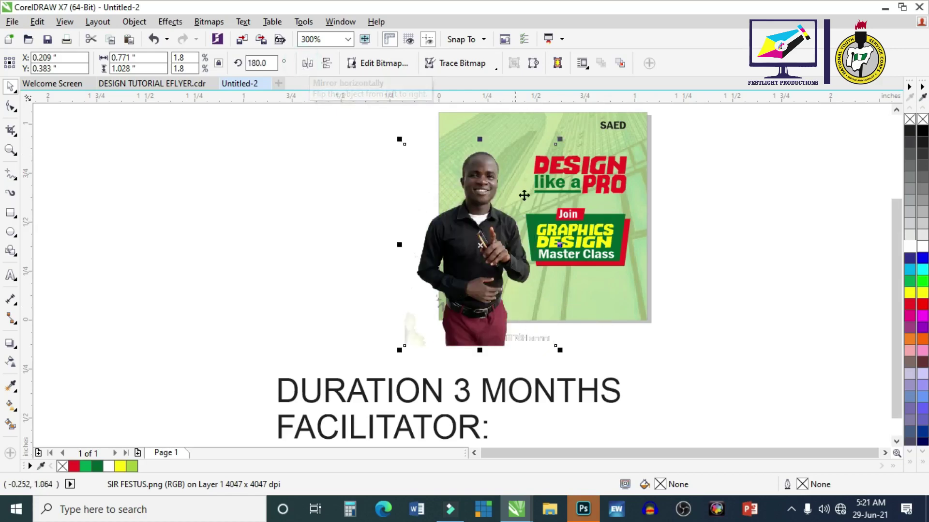
pyautogui.moveTo(559, 139); pyautogui.dragTo(578, 115)
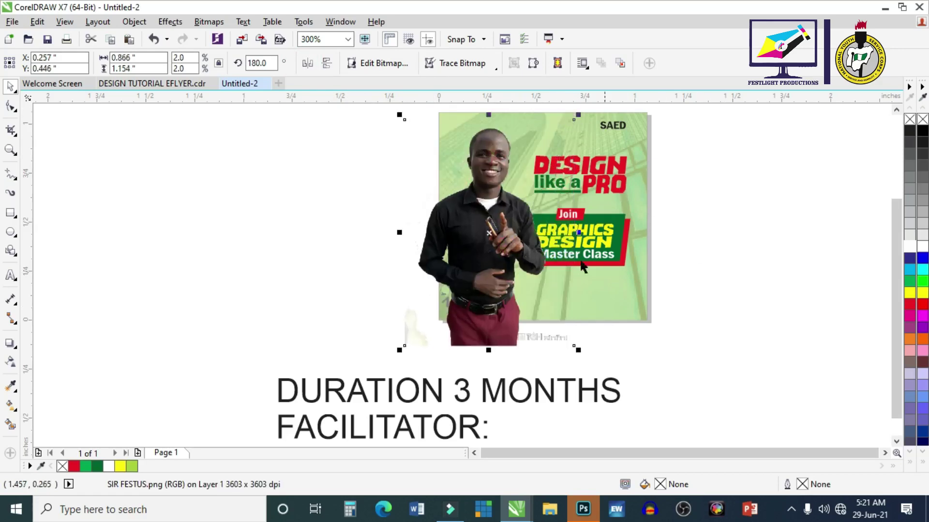
# PowerClip the facilitator's photo inside the flyer's background rectangle.
pyautogui.rightClick(478, 221)
pyautogui.click(501, 119)
pyautogui.click(624, 296)
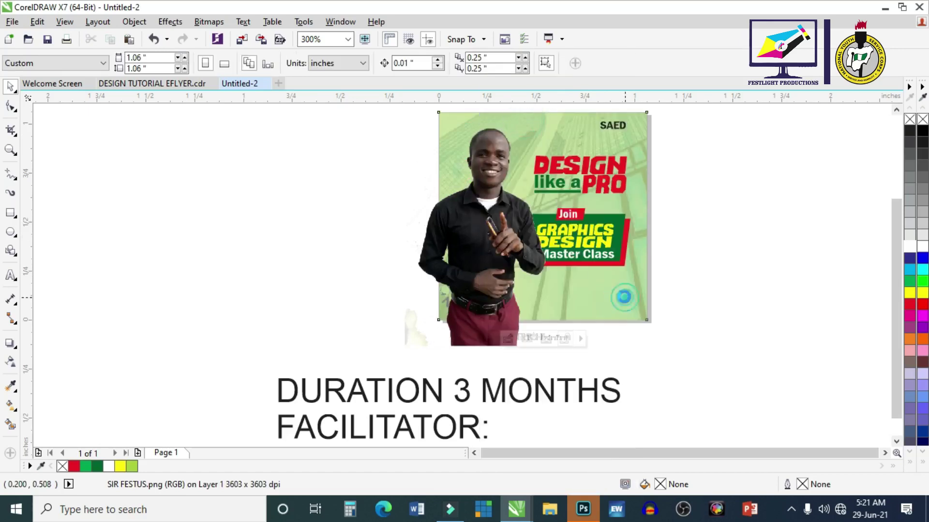
pyautogui.click(713, 248)
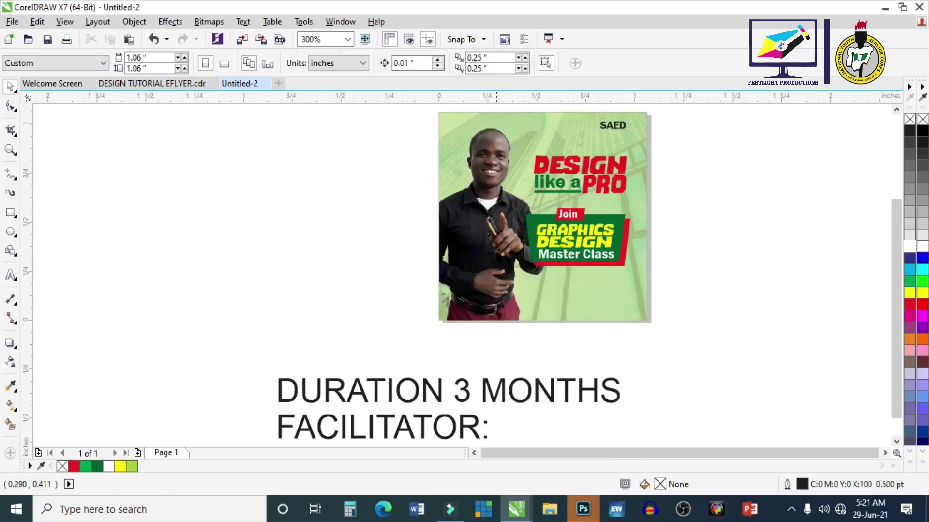
# Enlarge the clipped facilitator's photo to about 1.04 × 1.39 in and reposition it at about X 0.248, Y 0.398 in.
pyautogui.scroll(2, 493, 330)
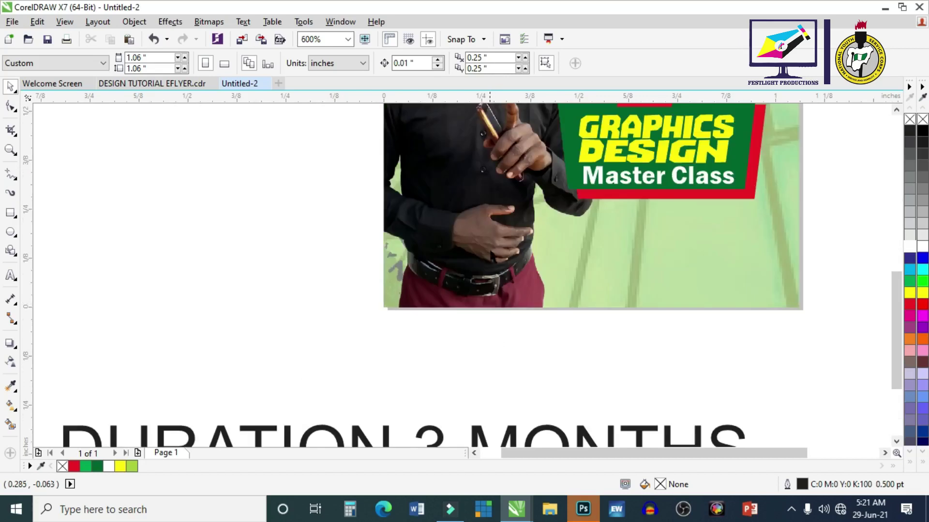
pyautogui.scroll(-1, 487, 233)
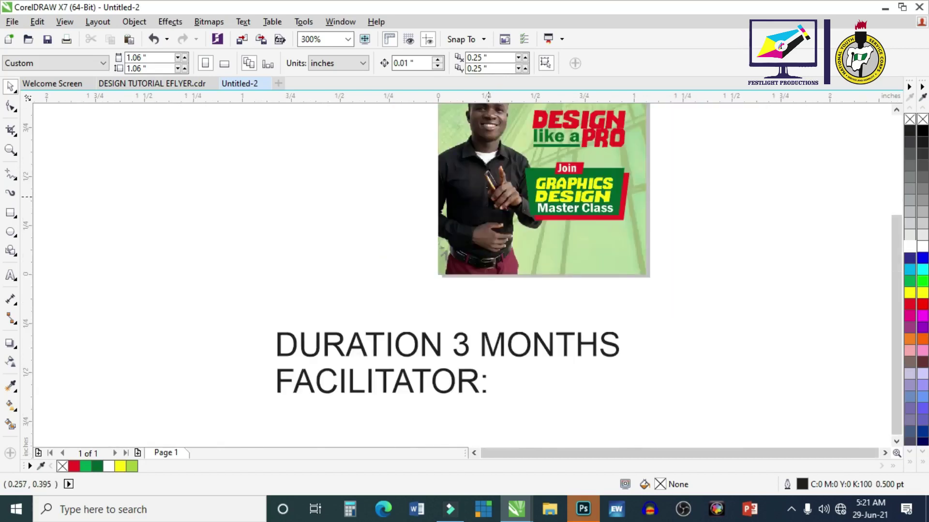
pyautogui.scroll(1, 484, 196)
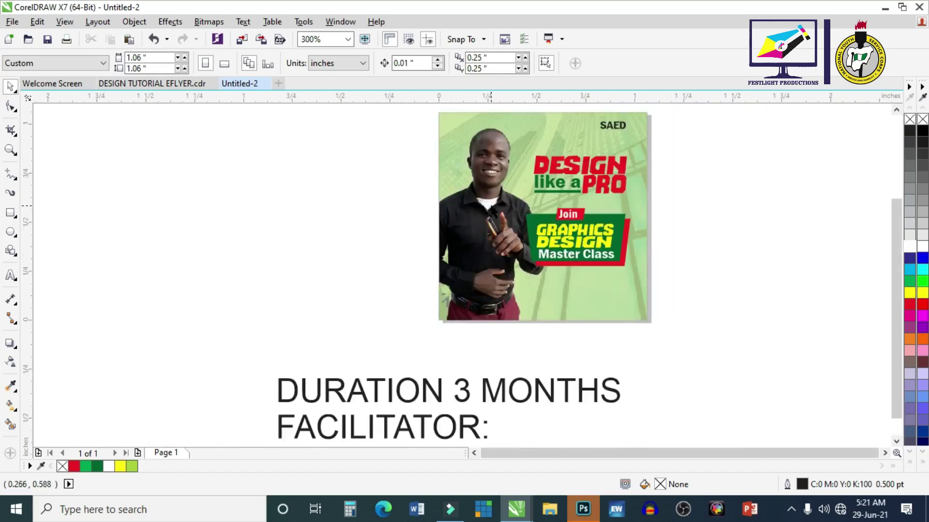
pyautogui.click(488, 196)
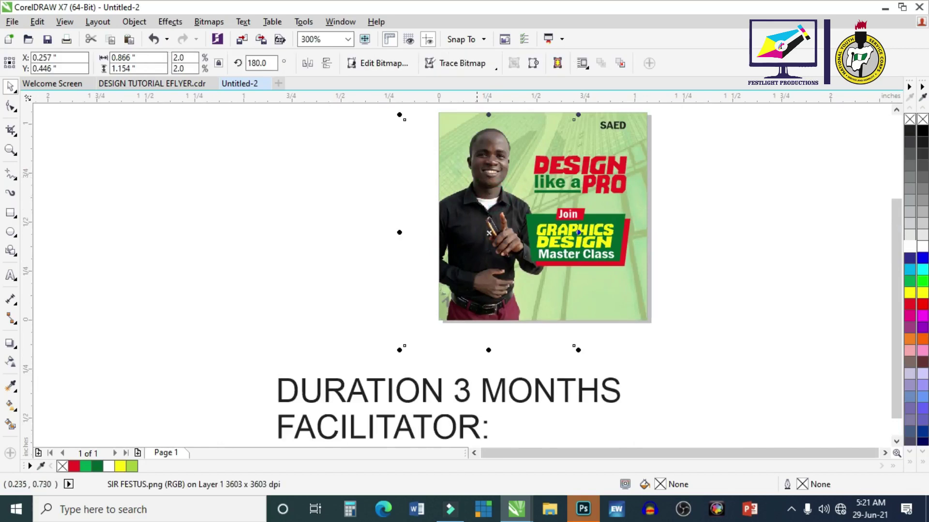
pyautogui.moveTo(399, 349); pyautogui.dragTo(362, 390)
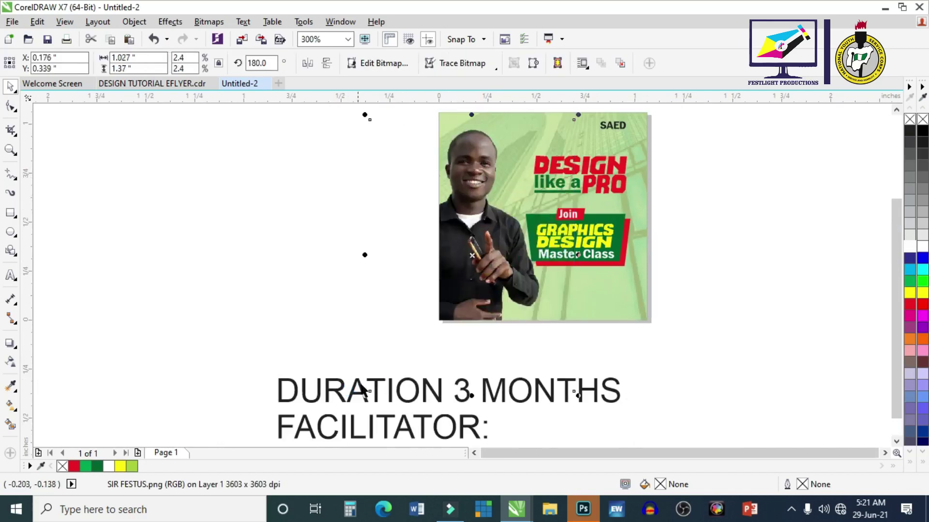
pyautogui.moveTo(490, 280); pyautogui.dragTo(507, 267)
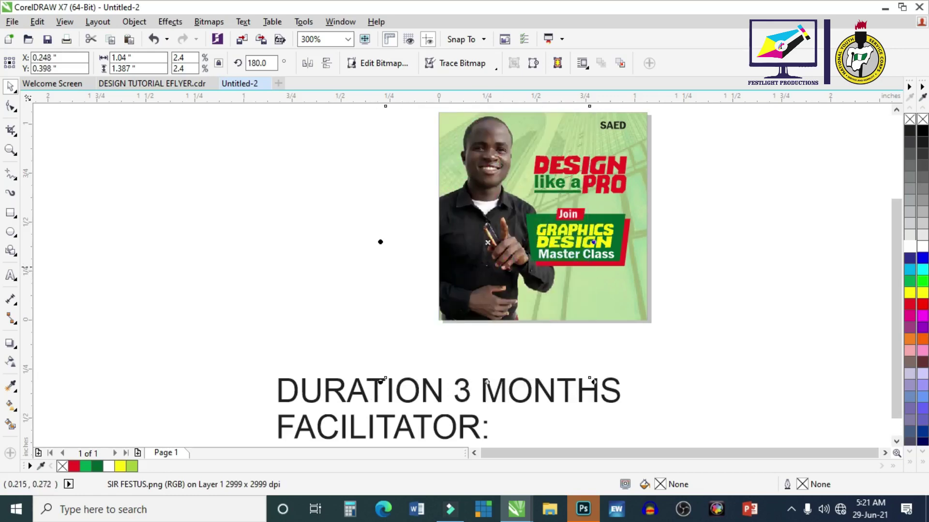
pyautogui.click(342, 213)
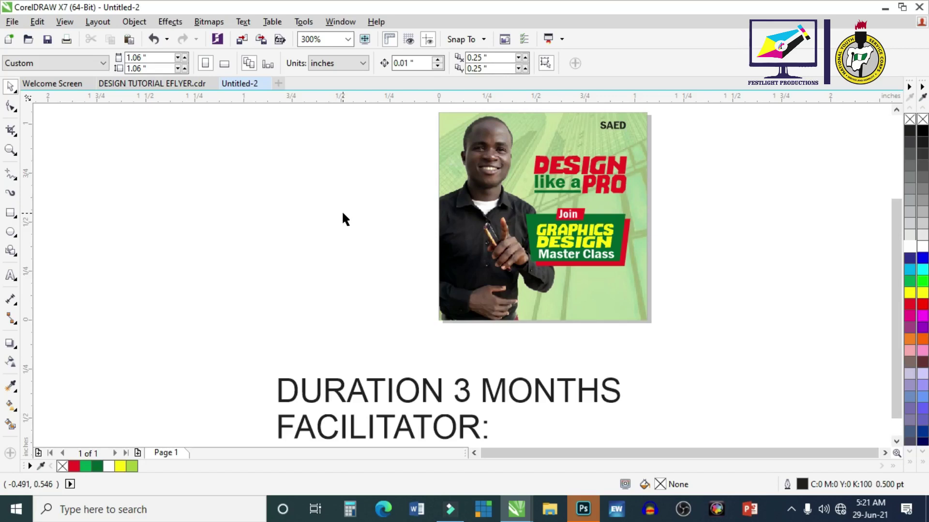
# Nudge the whole "Join Graphics Design Master Class" panel 0.05 in right and 0.01 in up.
pyautogui.moveTo(699, 315); pyautogui.dragTo(484, 196)
pyautogui.press('Right')
pyautogui.press('Right')
pyautogui.press('Right')
pyautogui.press('Right')
pyautogui.press('Right')
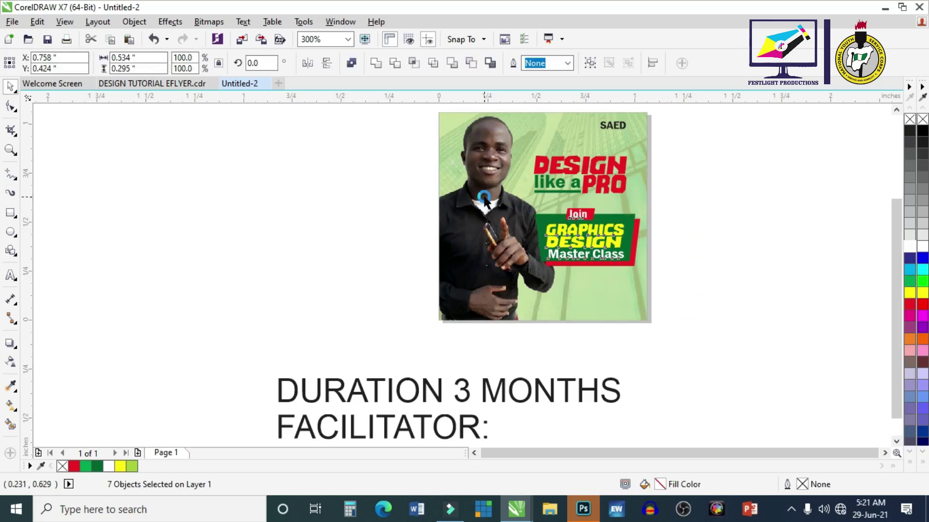
pyautogui.press('Up')
pyautogui.click(754, 205)
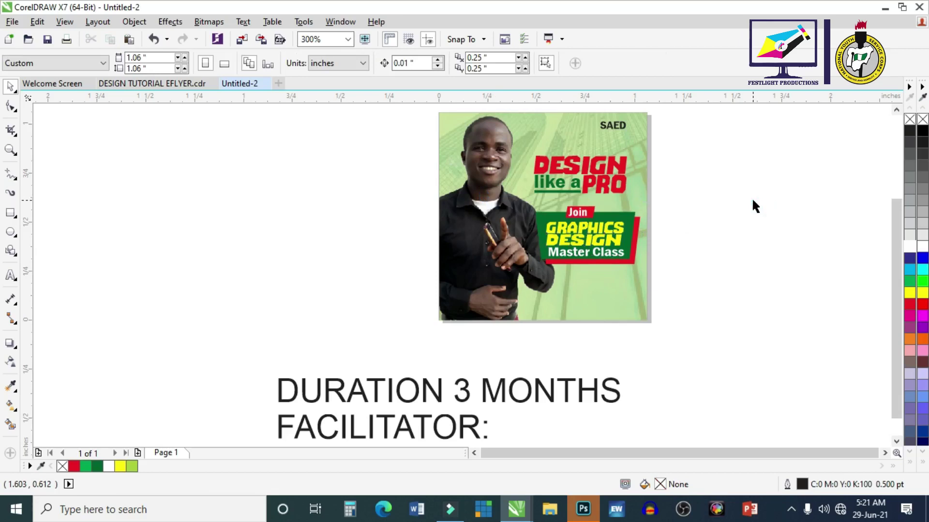
# Draw a rectangle about 0.178 × 0.057 in around the SAED text, replacing the first attempt.
pyautogui.moveTo(648, 140); pyautogui.dragTo(721, 165)
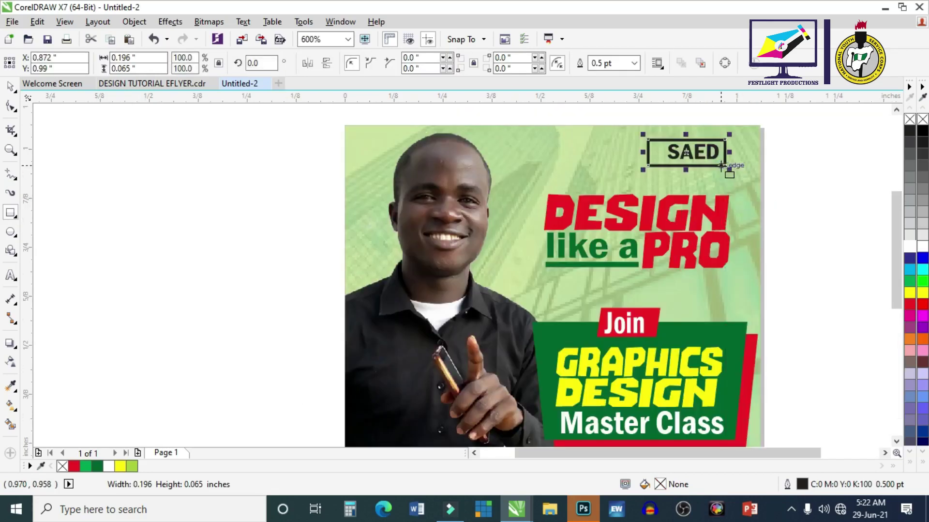
pyautogui.press('Delete')
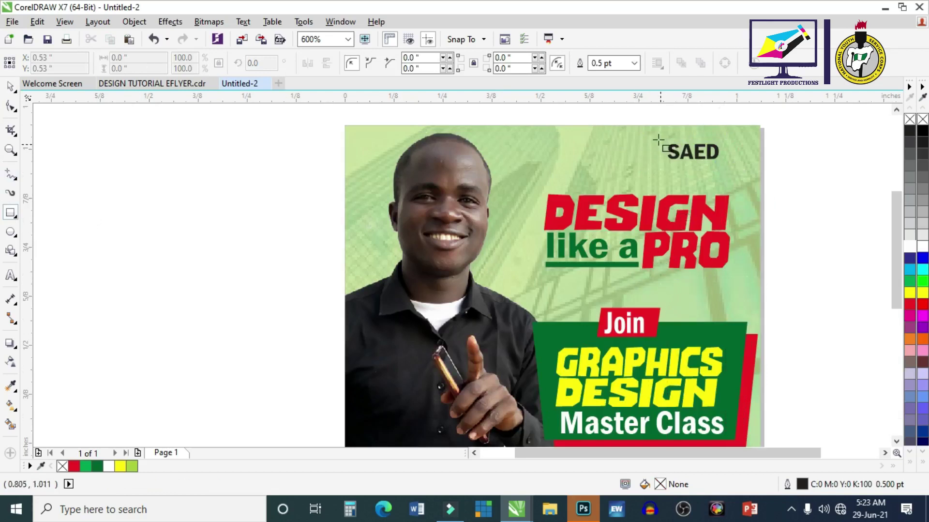
pyautogui.moveTo(657, 139); pyautogui.dragTo(731, 167)
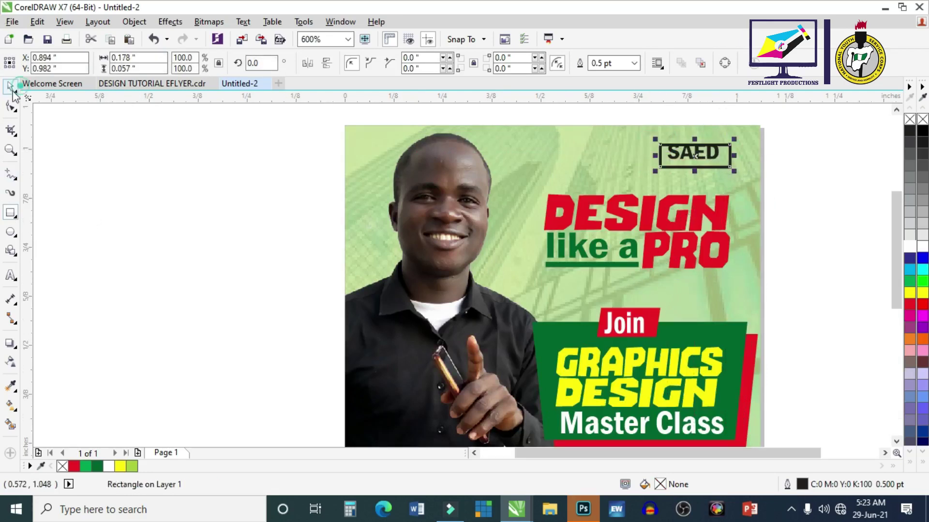
# Round all corners of the rectangle around the SAED text to a radius of about 0.028 in with the Shape tool.
pyautogui.click(10, 88)
pyautogui.click(11, 105)
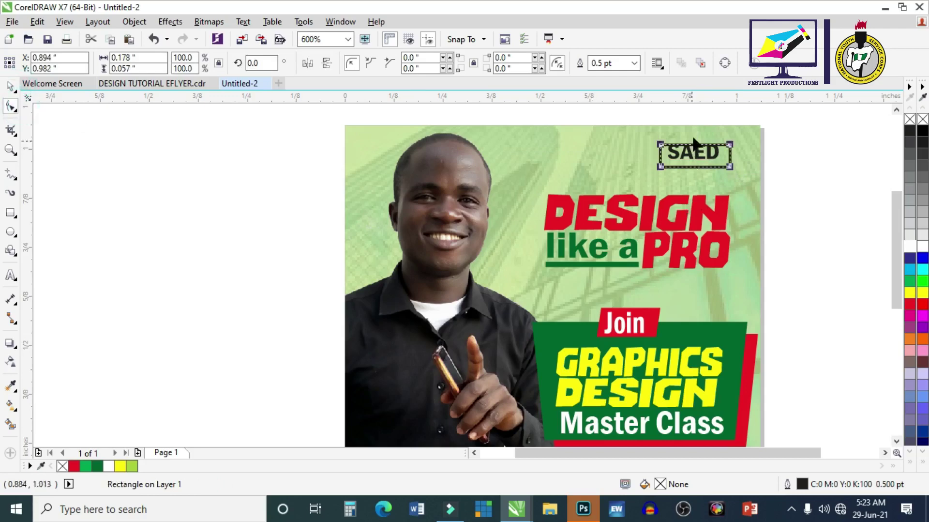
pyautogui.scroll(3, 695, 140)
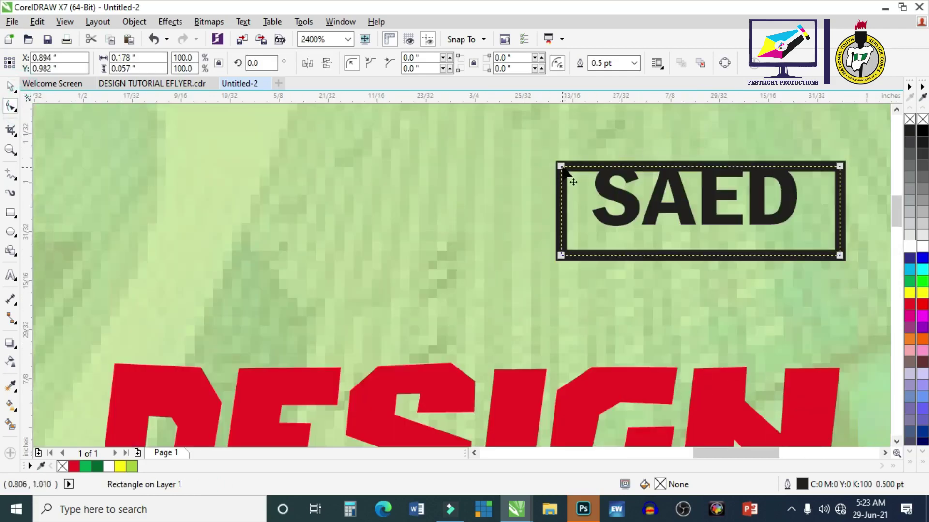
pyautogui.moveTo(562, 166); pyautogui.dragTo(619, 165)
pyautogui.press('space')
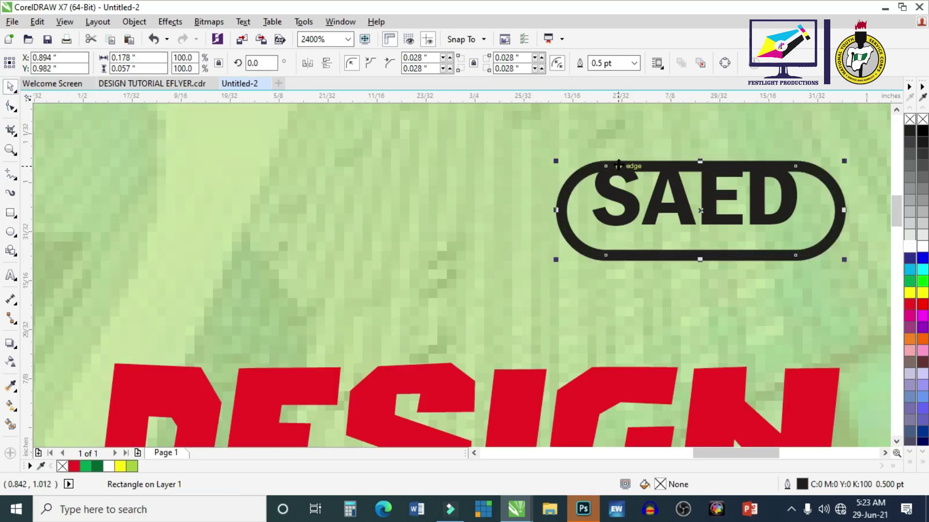
# Widen the rounded SAED rectangle to about 0.219 in, fill it with dark green (C100 M0 Y100 K50) and remove its outline.
pyautogui.scroll(-3, 615, 158)
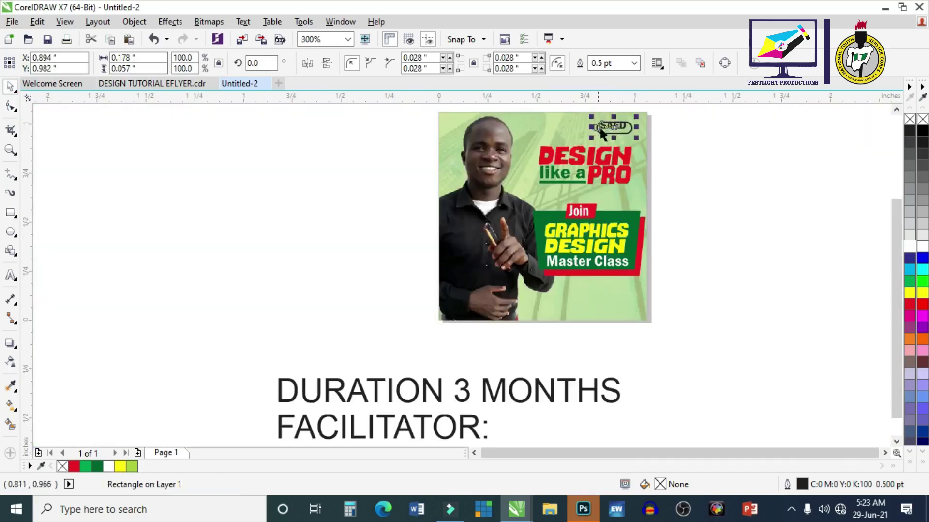
pyautogui.scroll(1, 612, 112)
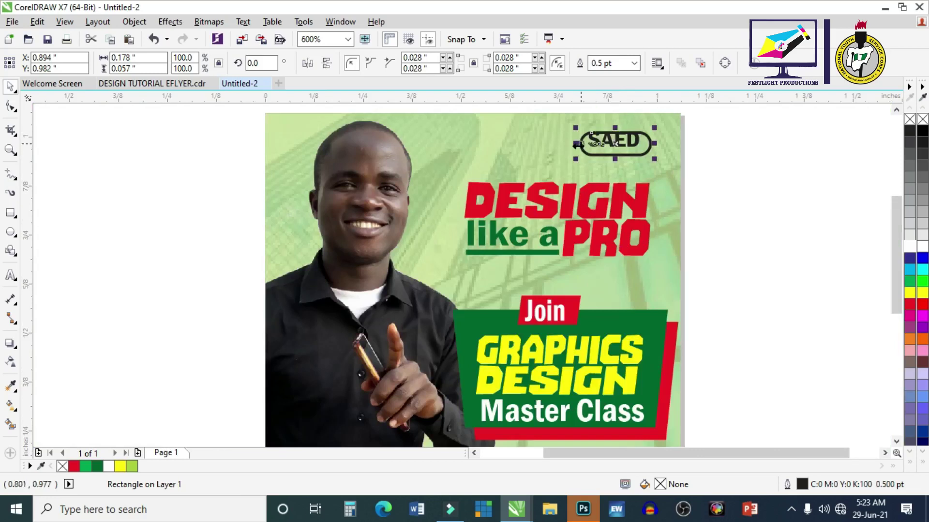
pyautogui.moveTo(580, 144); pyautogui.dragTo(563, 144)
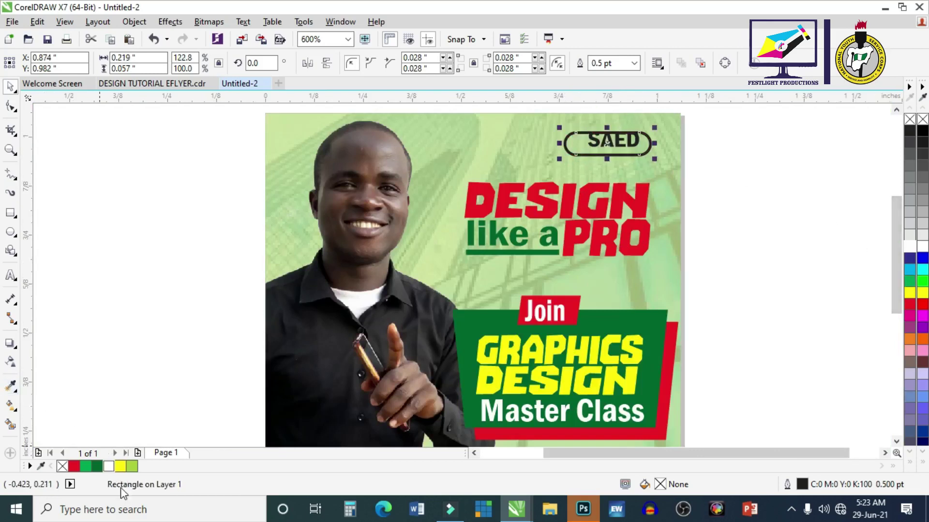
pyautogui.click(98, 466)
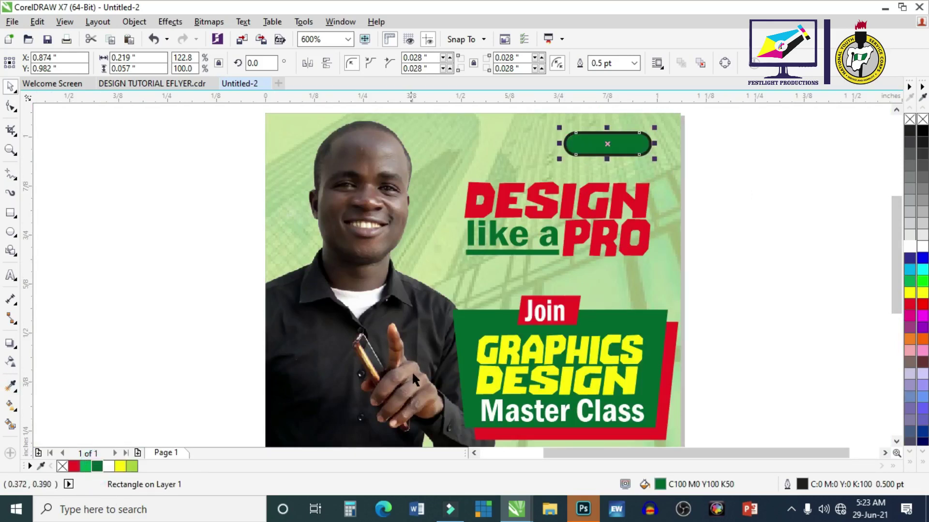
pyautogui.rightClick(911, 121)
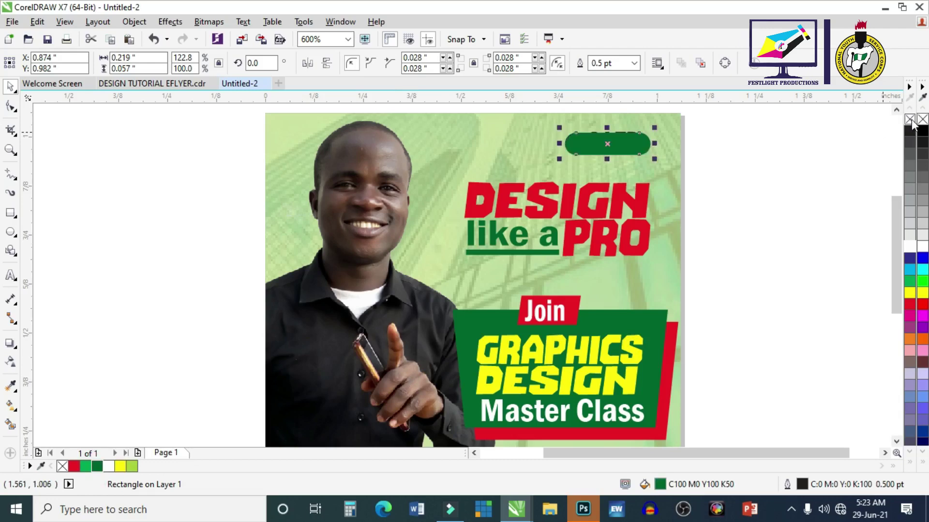
# Shift the green rounded shape slightly down and bring the SAED text in front of it.
pyautogui.click(712, 161)
pyautogui.moveTo(640, 152); pyautogui.dragTo(623, 140)
pyautogui.click(622, 135)
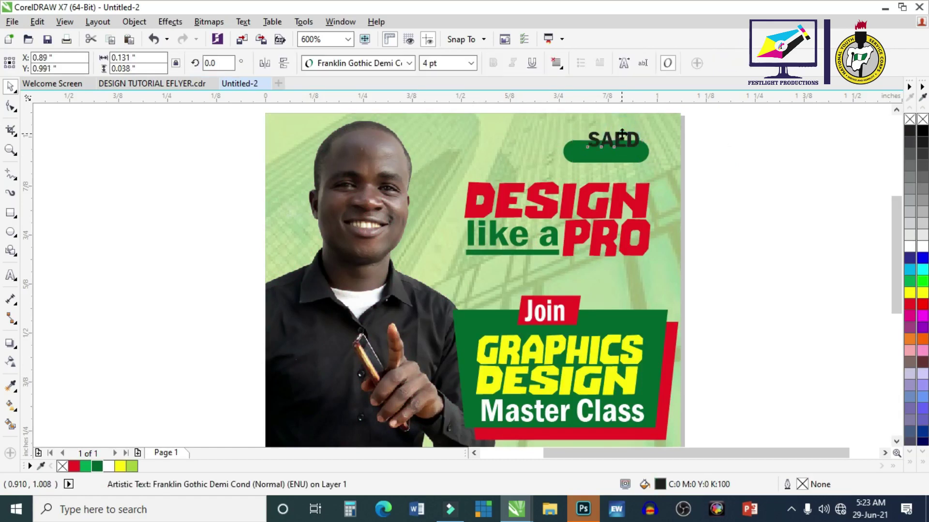
# Nudge the green rounded shape vertically to about Y 0.993 in so it sits behind the SAED text.
pyautogui.click(576, 161)
pyautogui.press('Up')
pyautogui.press('Up')
pyautogui.press('Up')
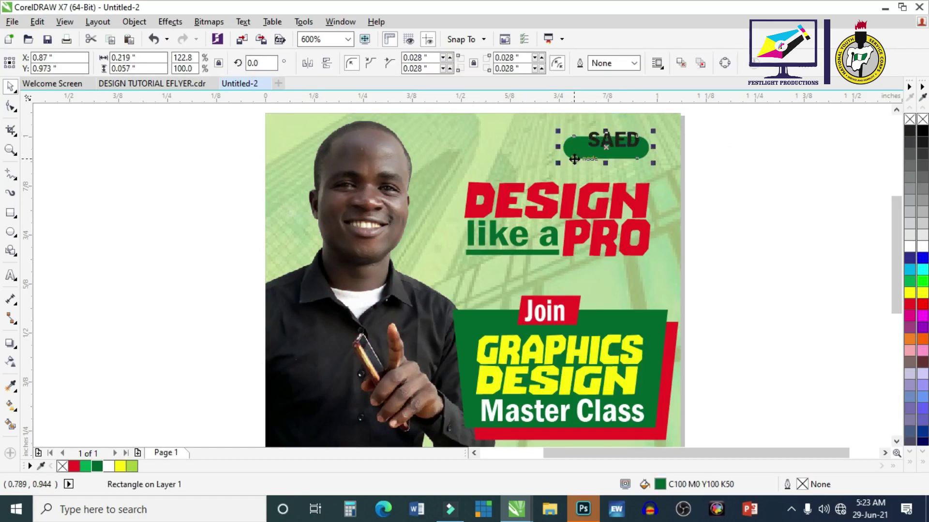
pyautogui.press('Down')
pyautogui.press('Down')
pyautogui.press('Down')
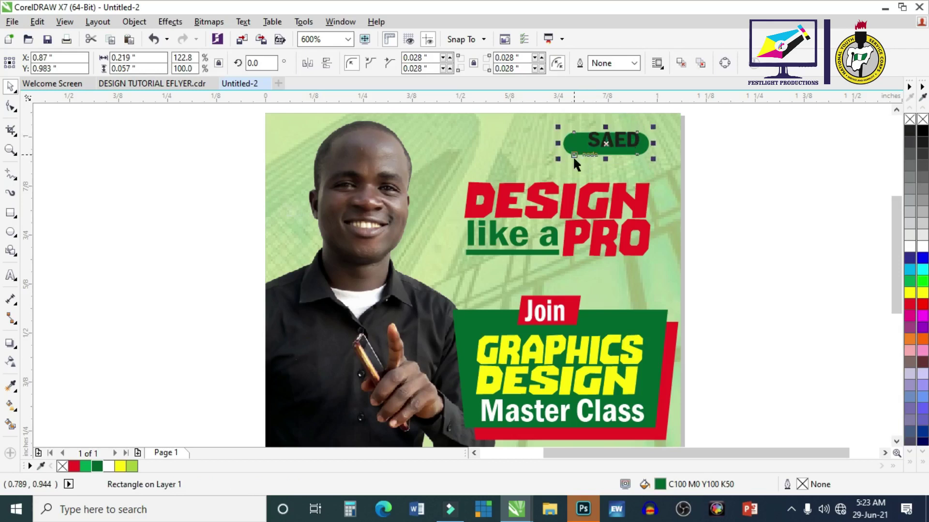
pyautogui.press('Up')
pyautogui.press('Up')
pyautogui.press('Up')
pyautogui.click(770, 154)
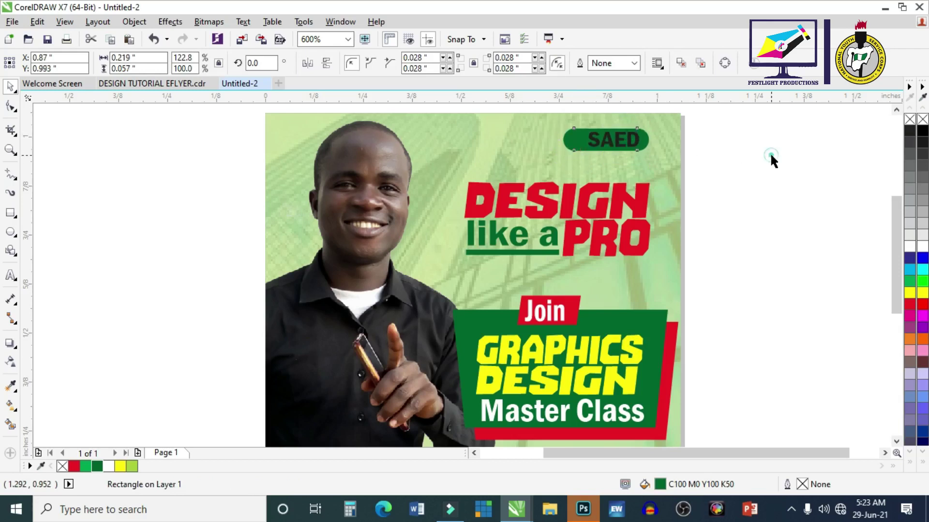
# Resize the green rounded shape to about 0.2 × 0.056 in by pulling in its left end.
pyautogui.scroll(2, 568, 148)
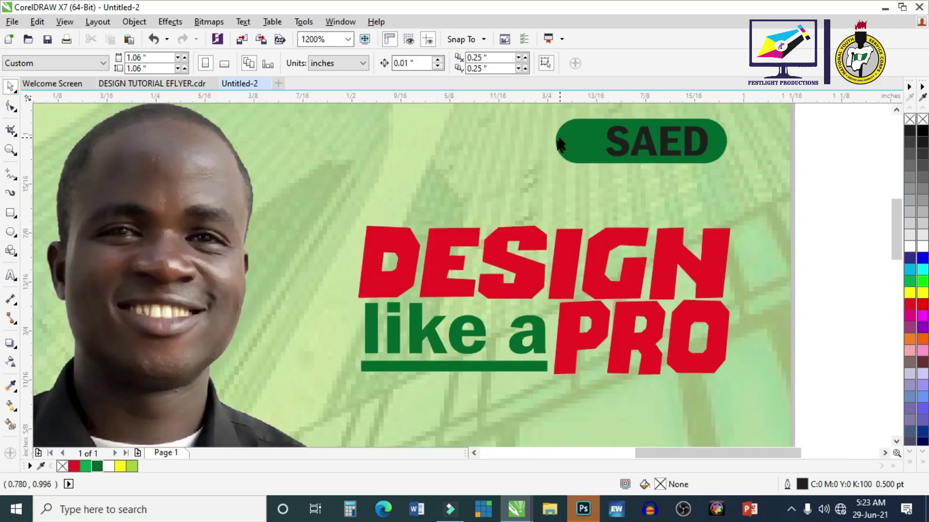
pyautogui.click(556, 141)
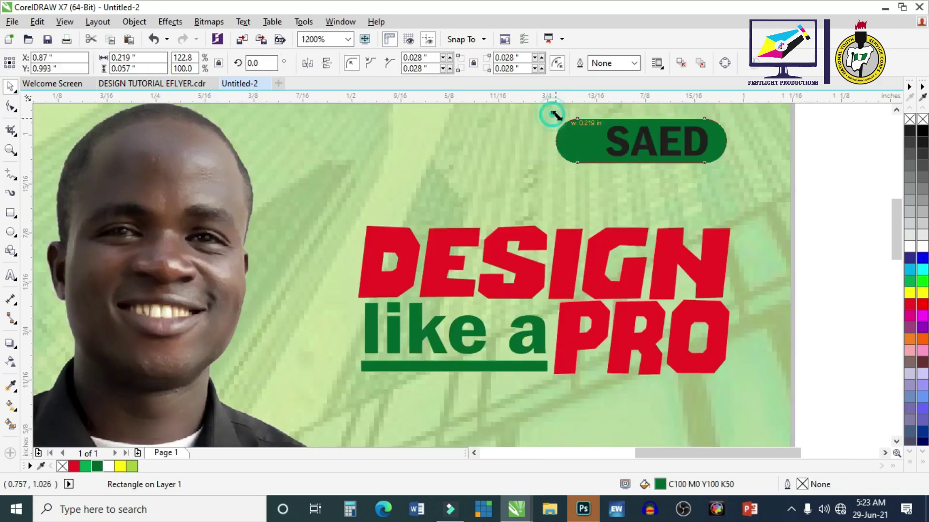
pyautogui.moveTo(550, 113); pyautogui.dragTo(573, 141)
pyautogui.scroll(-2, 551, 153)
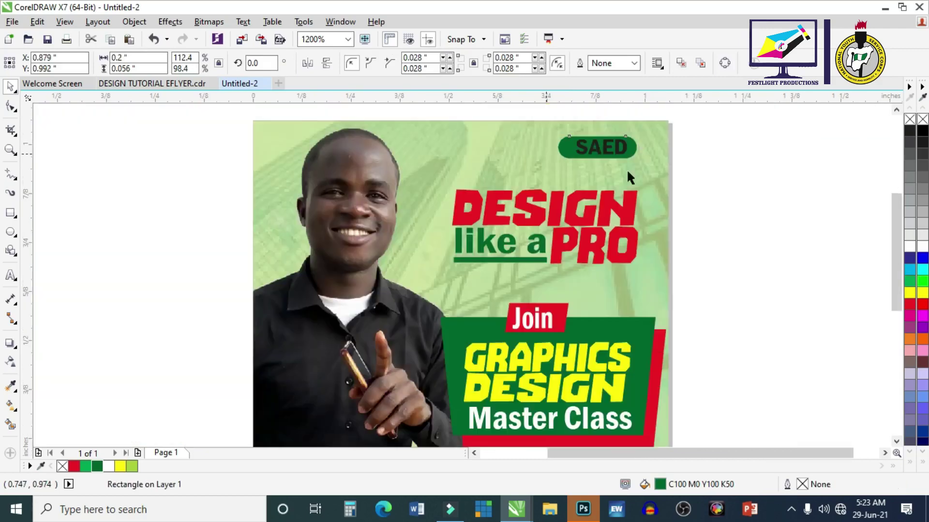
pyautogui.click(719, 174)
# Import the nysc logo image from the FOTOSHOP EDITED folder.
pyautogui.scroll(-2, 626, 191)
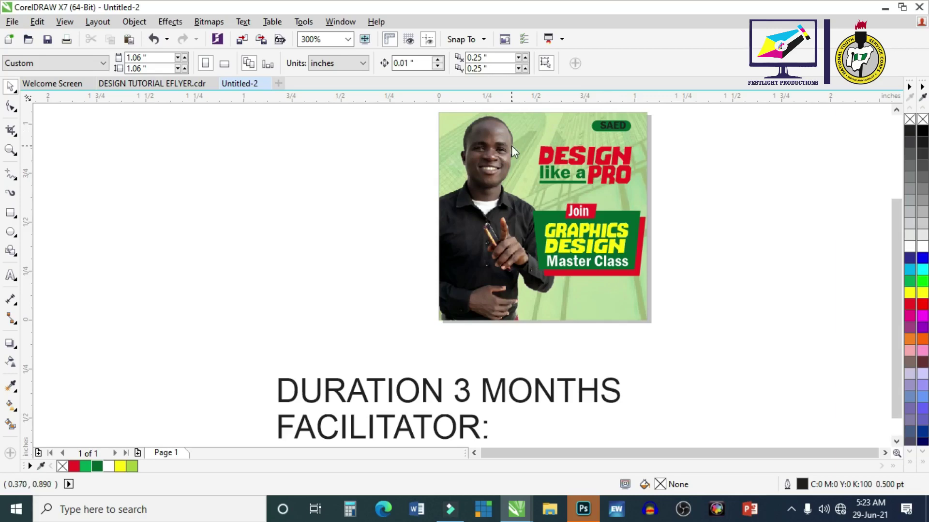
pyautogui.hotkey('ctrl', 'i')
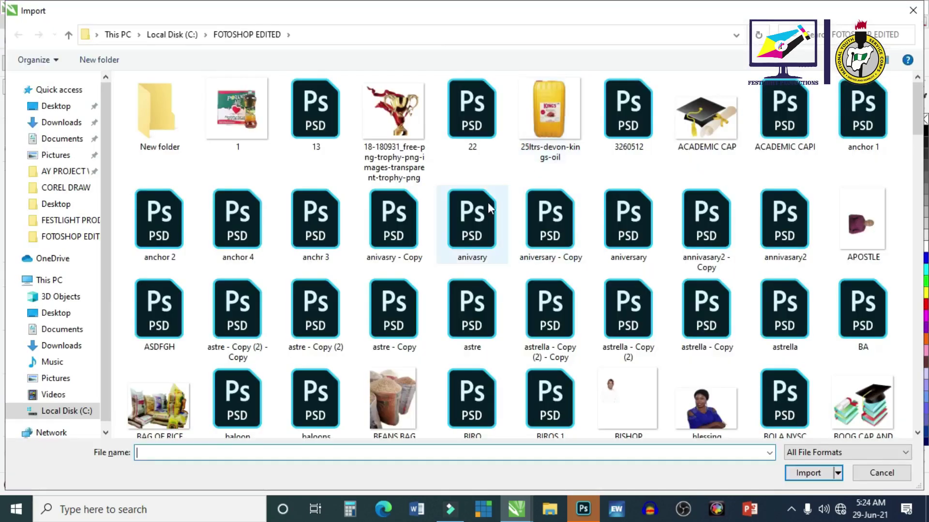
pyautogui.click(404, 116)
pyautogui.press('n')
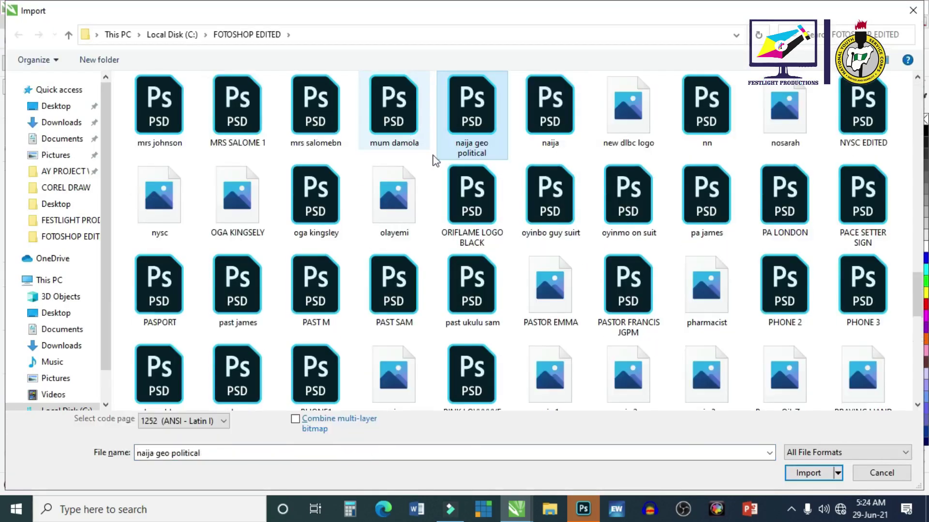
pyautogui.click(158, 199)
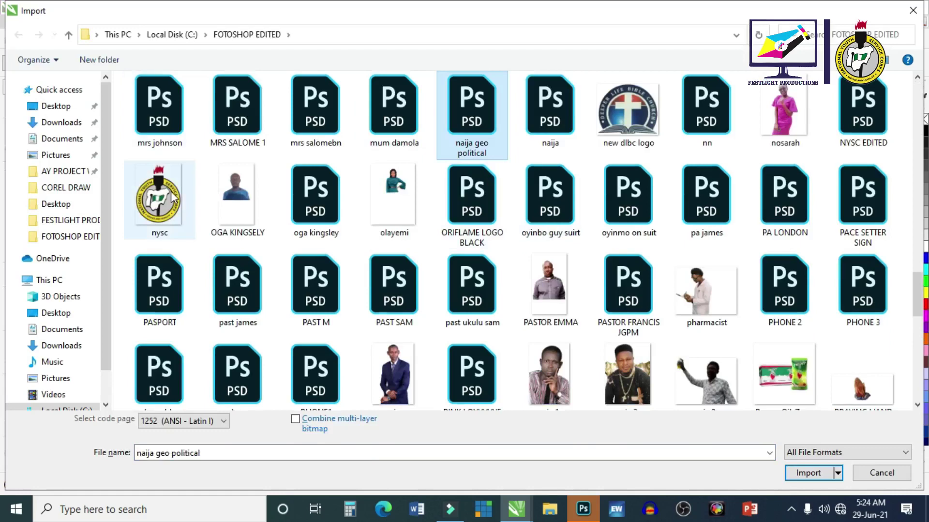
pyautogui.click(809, 472)
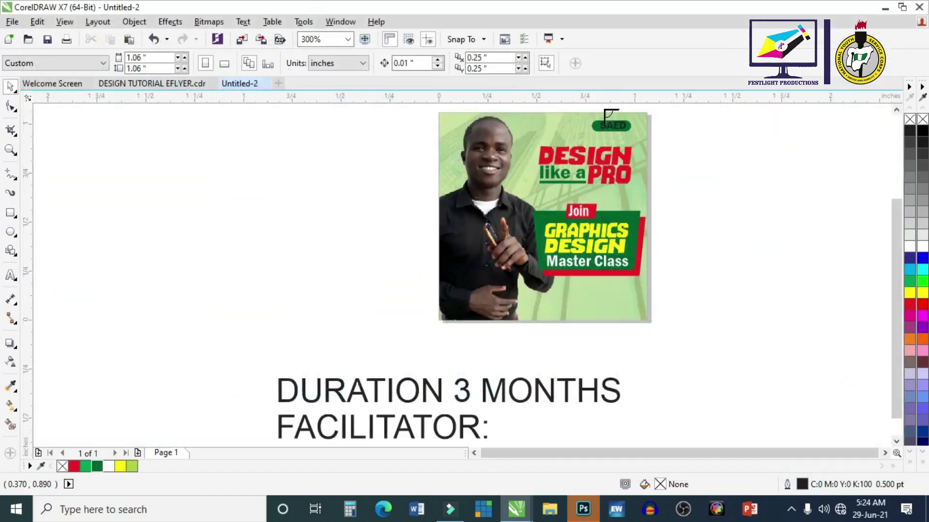
# Place the nysc logo over the left end of the green SAED shape, about 0.058 × 0.077 in.
pyautogui.scroll(2, 590, 122)
pyautogui.scroll(1, 589, 121)
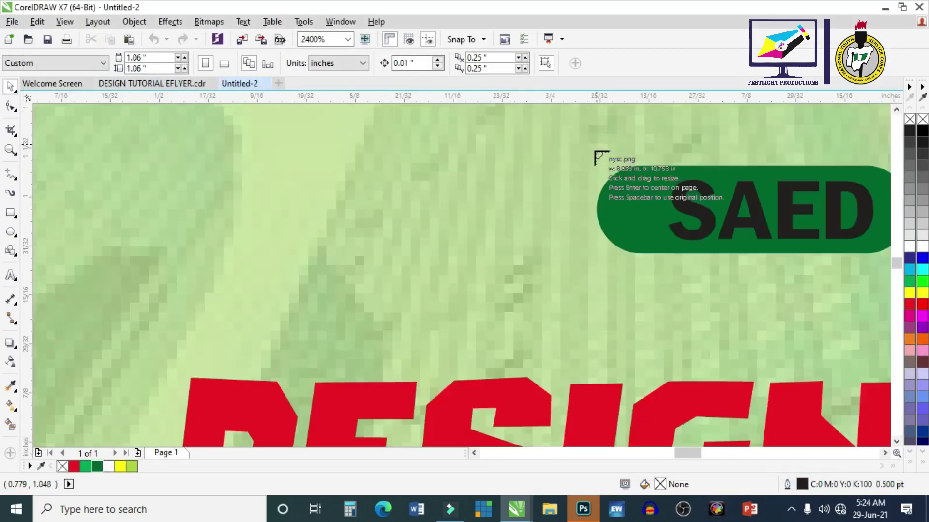
pyautogui.moveTo(578, 138); pyautogui.dragTo(659, 263)
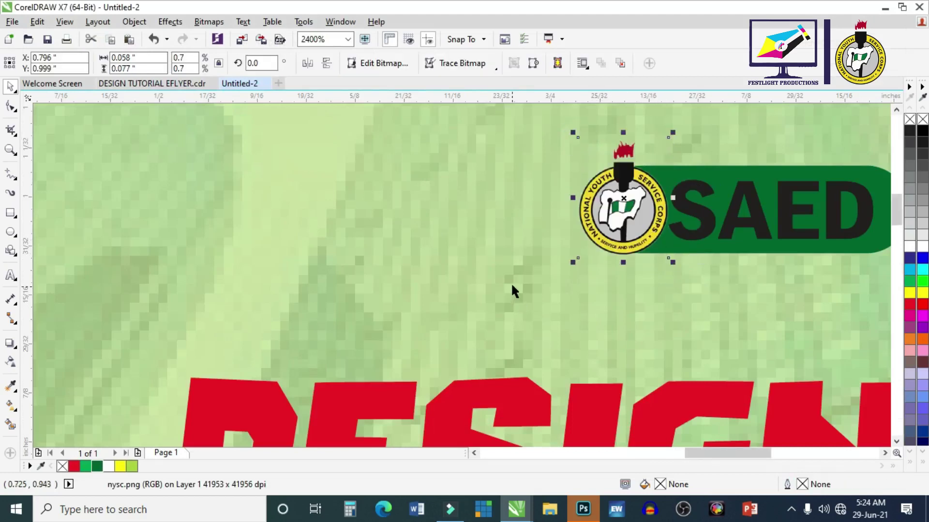
pyautogui.press('F4')
pyautogui.click(754, 237)
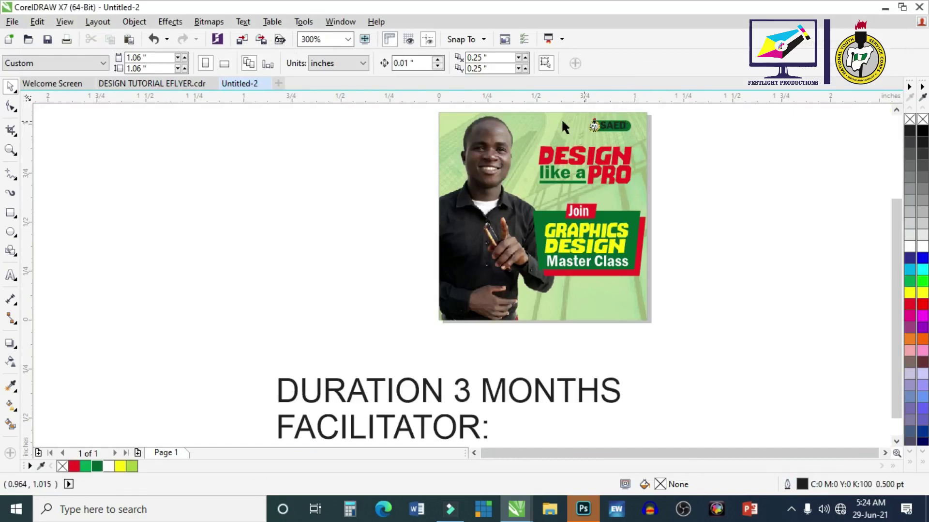
# Fill the SAED text with yellow (C0 M0 Y100 K0).
pyautogui.scroll(2, 558, 119)
pyautogui.scroll(-1, 606, 169)
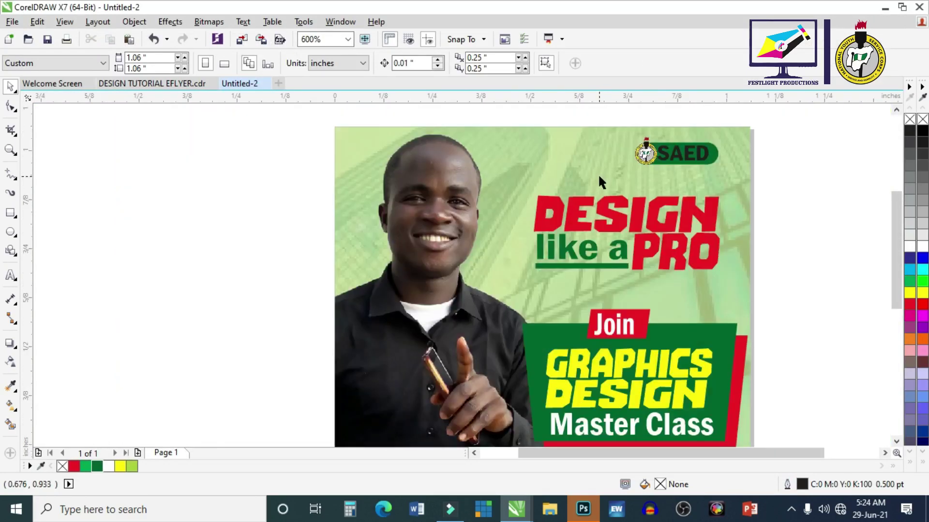
pyautogui.click(692, 154)
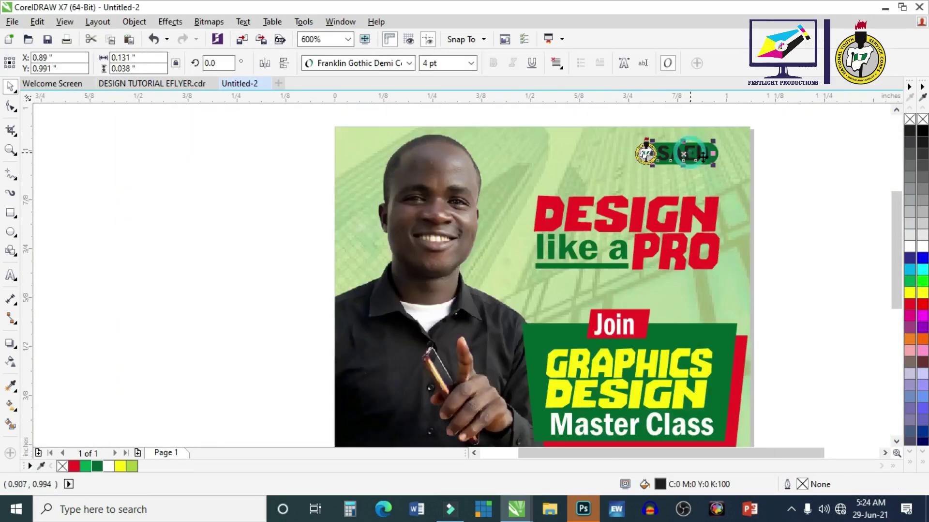
pyautogui.click(910, 293)
pyautogui.click(816, 250)
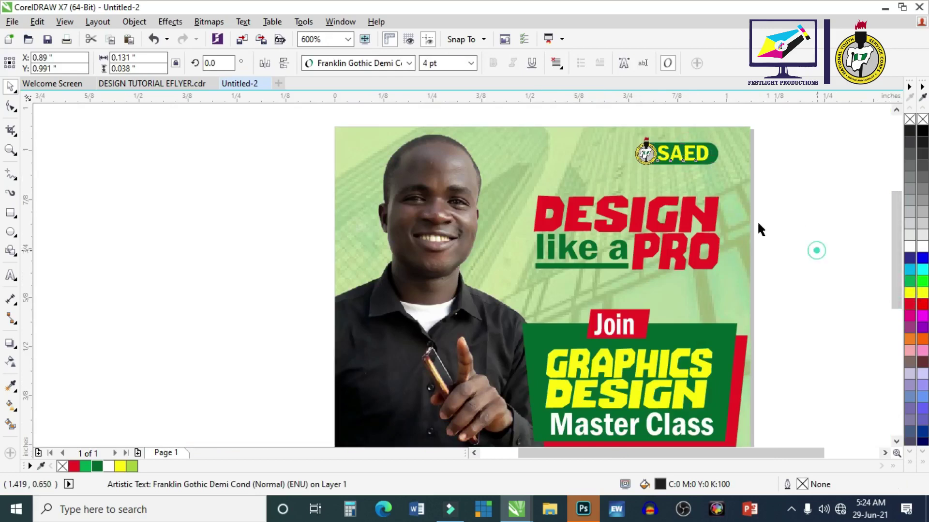
# Shrink the SAED text to about 3.934 pt from its left side, leaving a small gap beside the logo.
pyautogui.scroll(1, 659, 156)
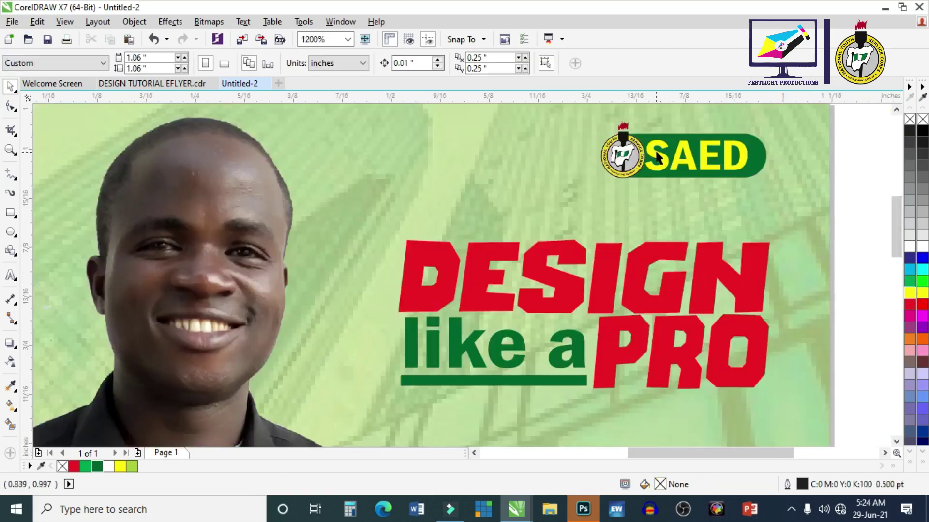
pyautogui.click(659, 156)
pyautogui.scroll(2, 659, 156)
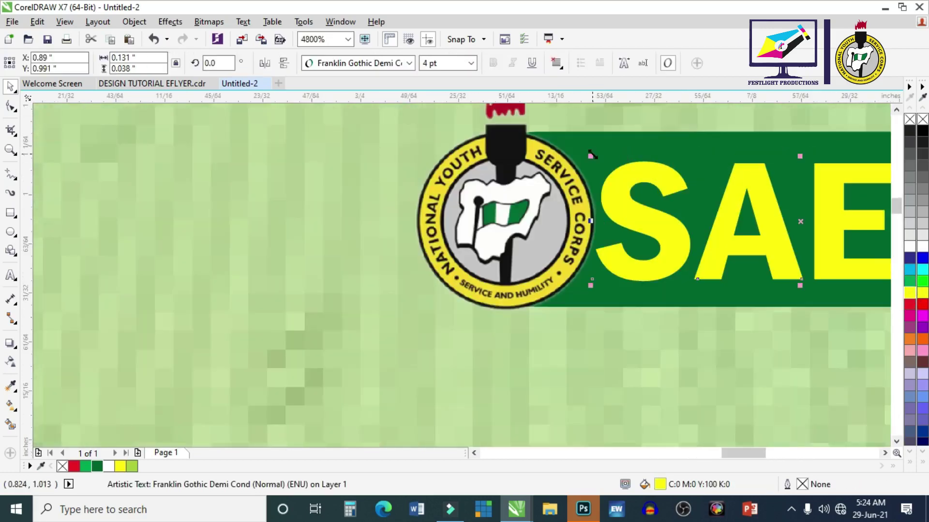
pyautogui.moveTo(591, 154); pyautogui.dragTo(599, 156)
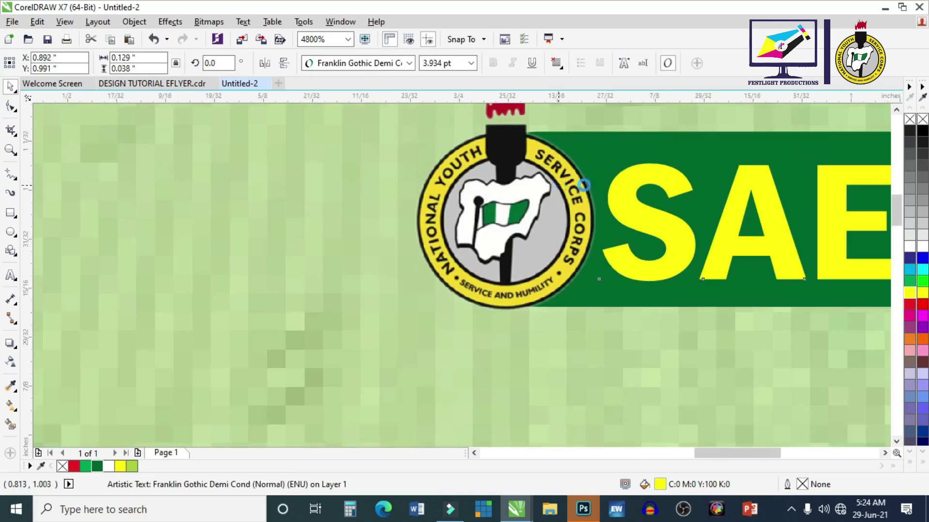
pyautogui.scroll(-1, 584, 184)
pyautogui.scroll(-3, 839, 233)
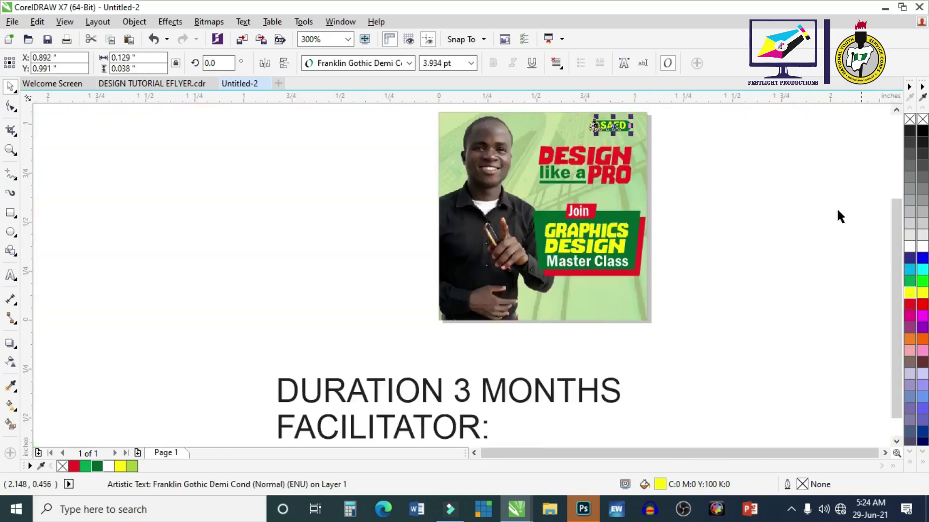
pyautogui.click(745, 172)
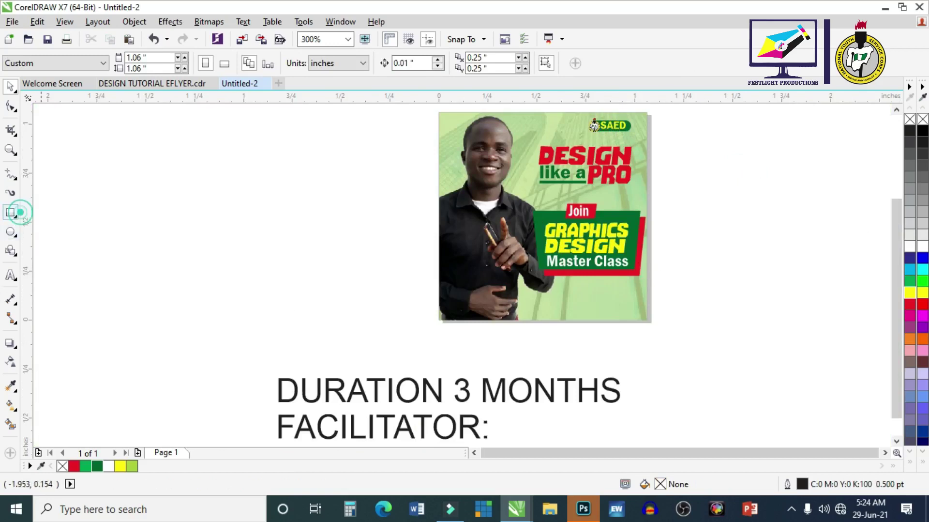
# Draw a rectangle across the flyer's bottom edge, about 1.229 in wide, and extend it downward to about 0.135 in high.
pyautogui.click(11, 213)
pyautogui.moveTo(663, 320); pyautogui.dragTo(421, 293)
pyautogui.press('space')
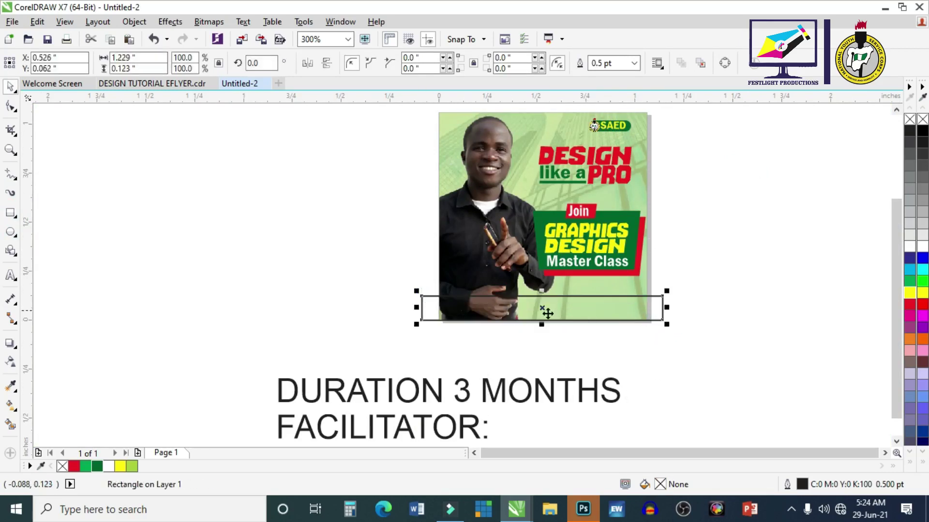
pyautogui.scroll(4, 543, 319)
pyautogui.moveTo(538, 338); pyautogui.dragTo(537, 346)
# Fill the bottom rectangle with white and remove its outline.
pyautogui.click(908, 249)
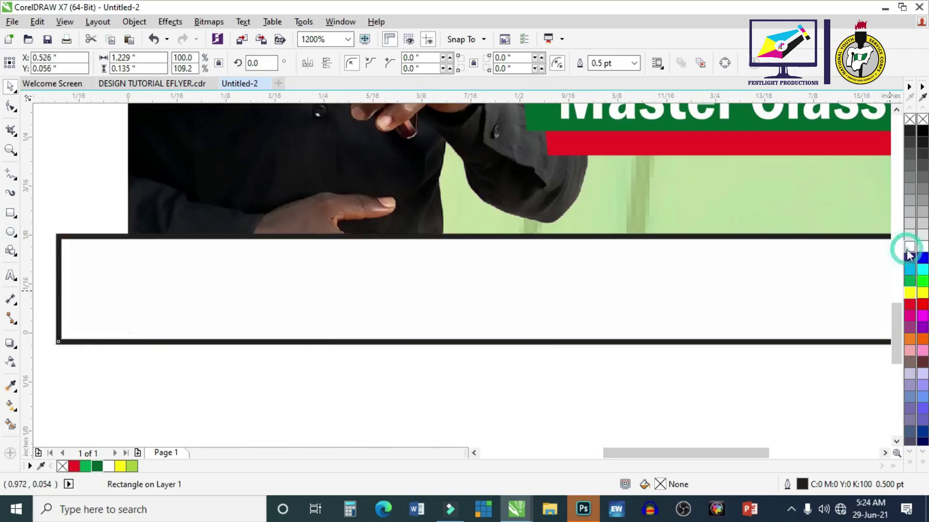
pyautogui.rightClick(910, 120)
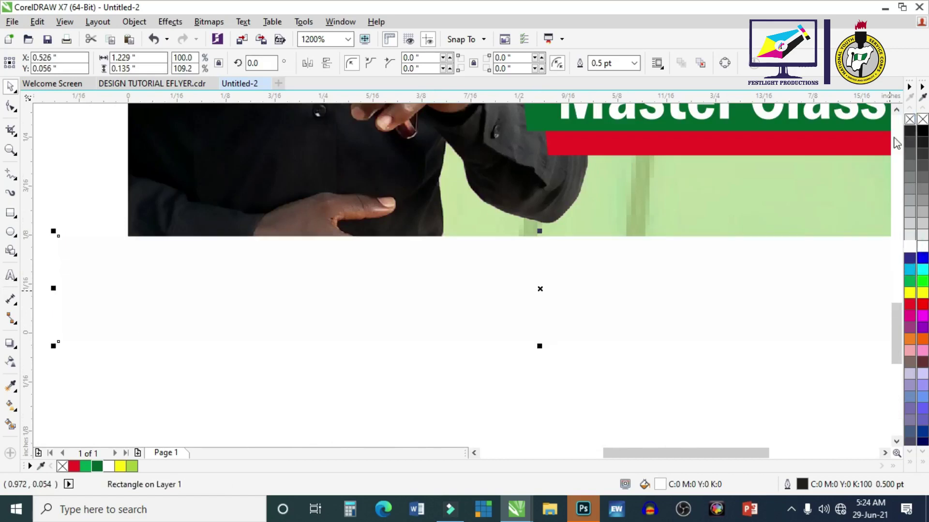
pyautogui.scroll(-1, 521, 302)
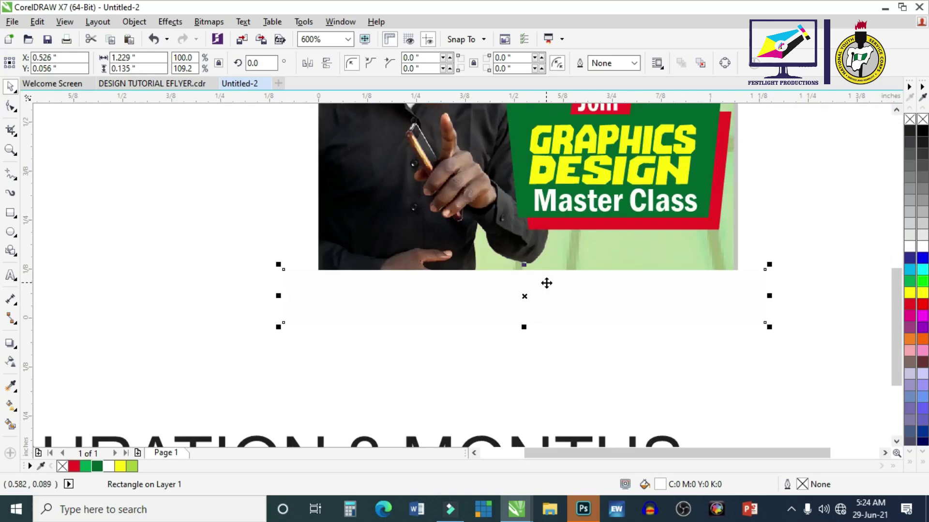
# PowerClip the white bottom strip inside the flyer's square frame so it is trimmed to the page edges.
pyautogui.rightClick(547, 283)
pyautogui.click(604, 150)
pyautogui.click(595, 259)
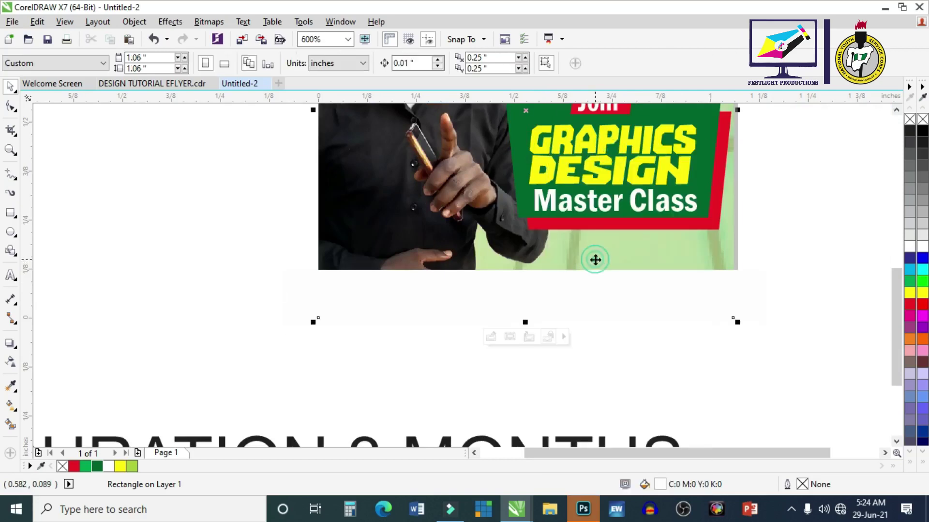
pyautogui.click(691, 339)
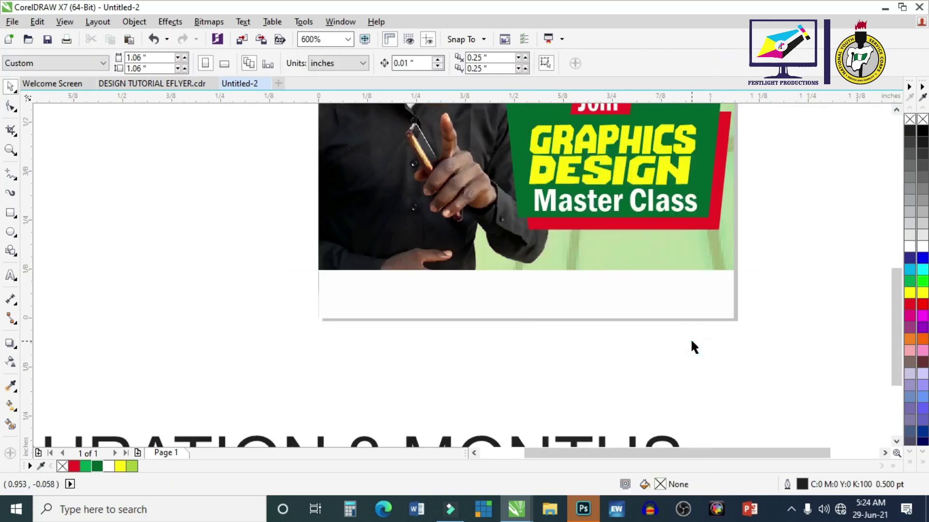
# Draw a square about 0.183 in wide over the lower part of the photo, overlapping the white strip's upper edge.
pyautogui.scroll(-1, 692, 342)
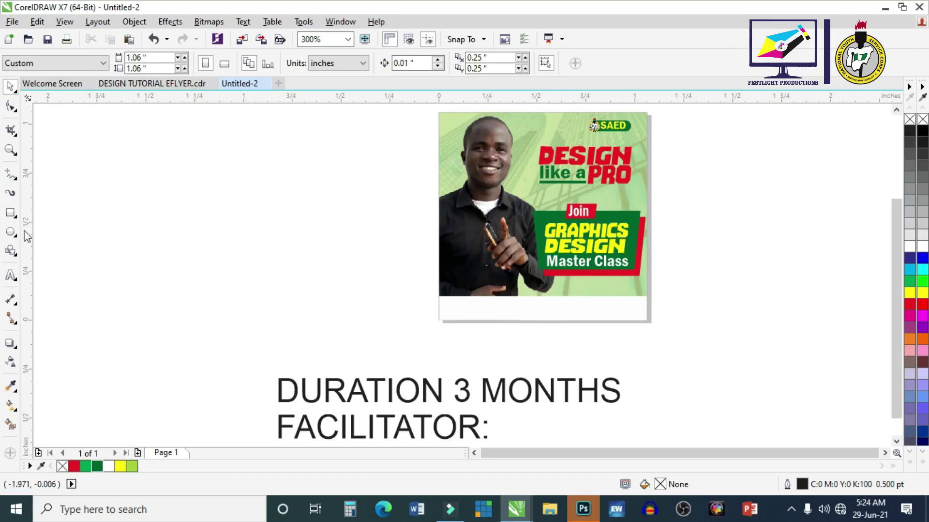
pyautogui.click(11, 216)
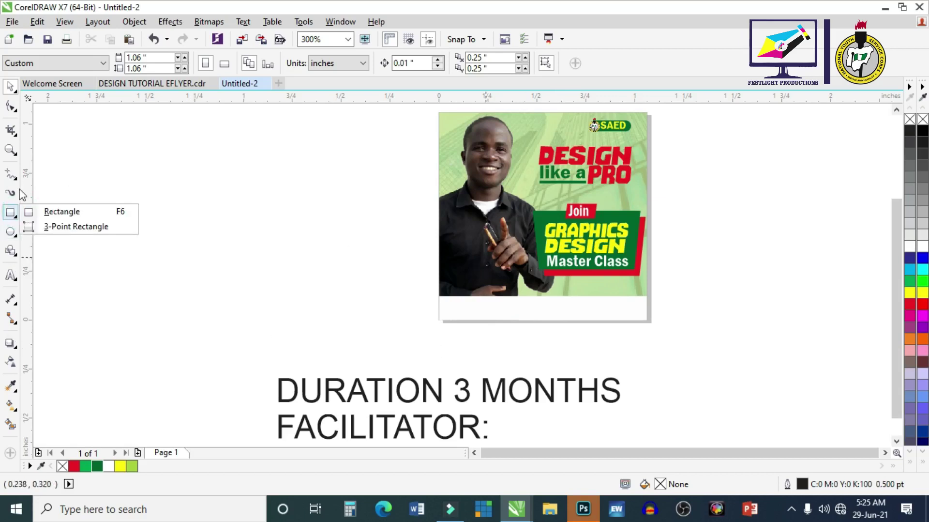
pyautogui.click(58, 209)
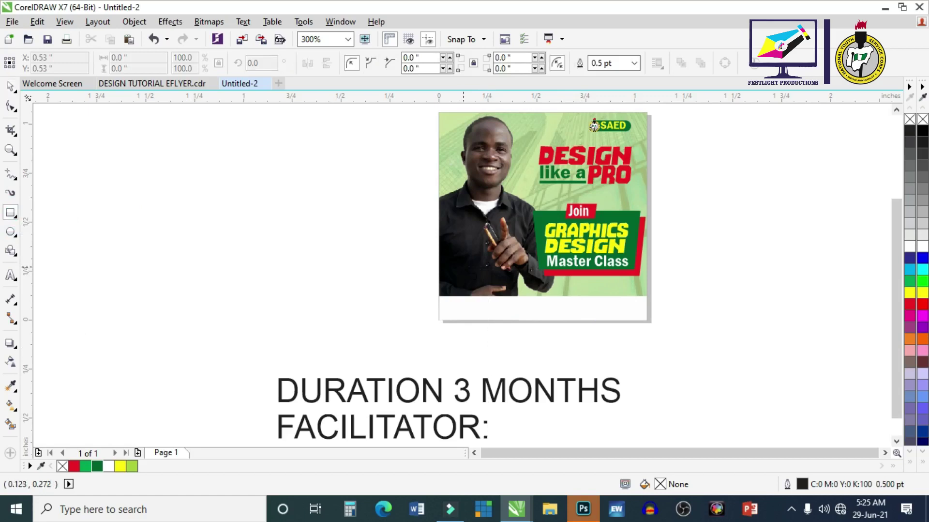
pyautogui.moveTo(463, 267); pyautogui.dragTo(501, 305)
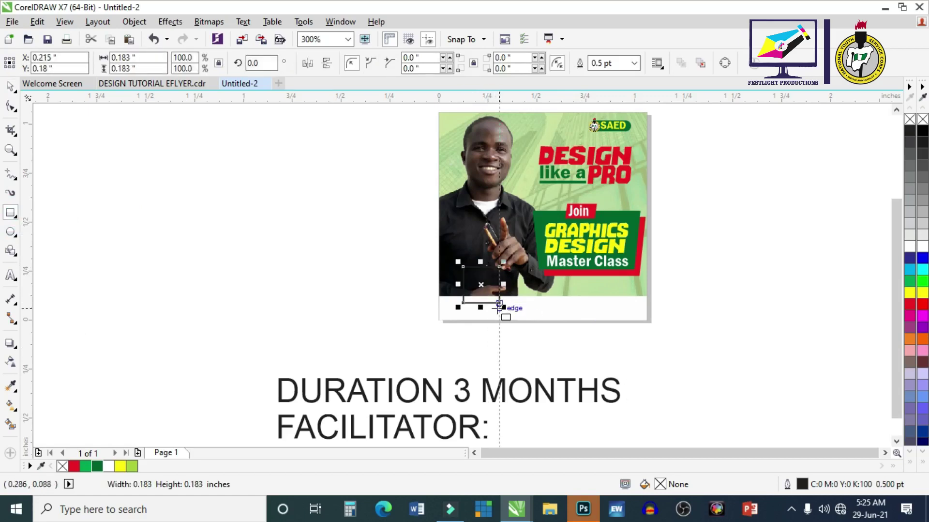
pyautogui.press('space')
# Fill the new square with red (C0 M100 Y100 K0) and remove its outline.
pyautogui.scroll(2, 481, 267)
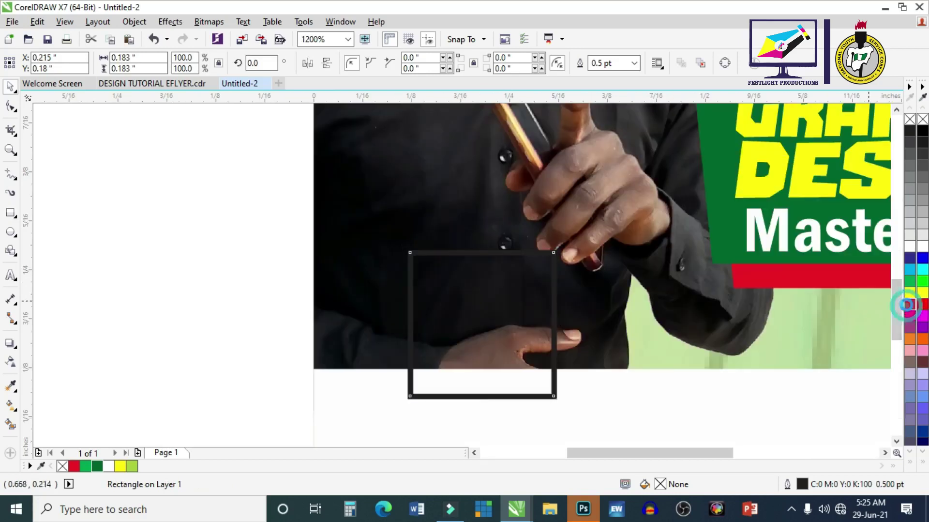
pyautogui.click(909, 304)
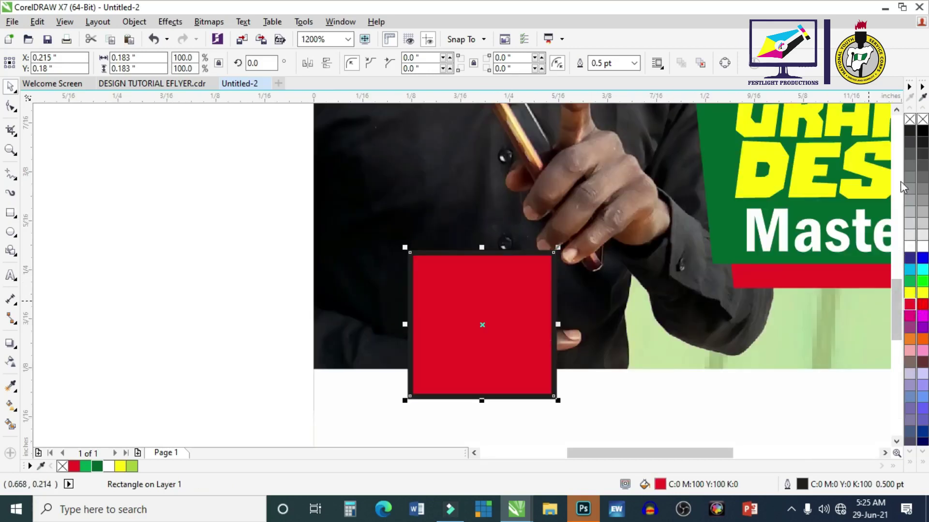
pyautogui.rightClick(909, 118)
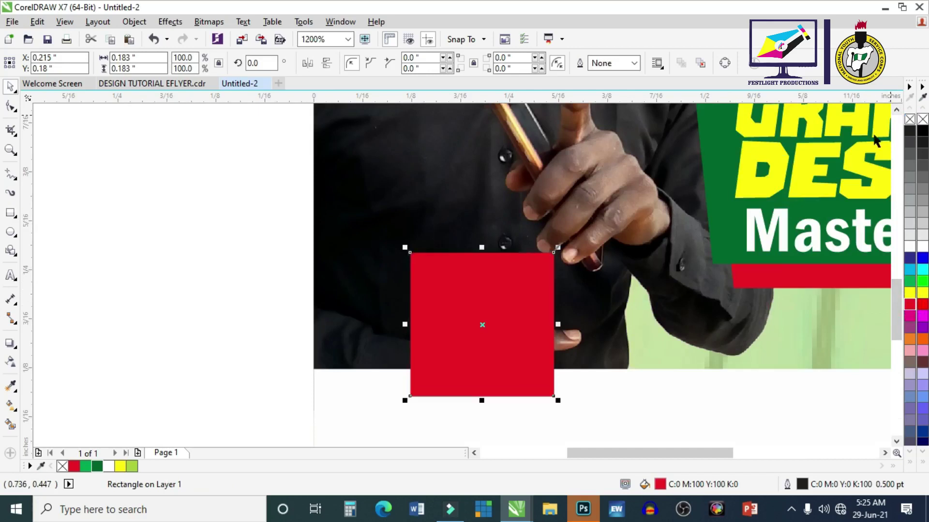
# Round all four corners of the red square to a radius of about 0.023 in.
pyautogui.click(11, 105)
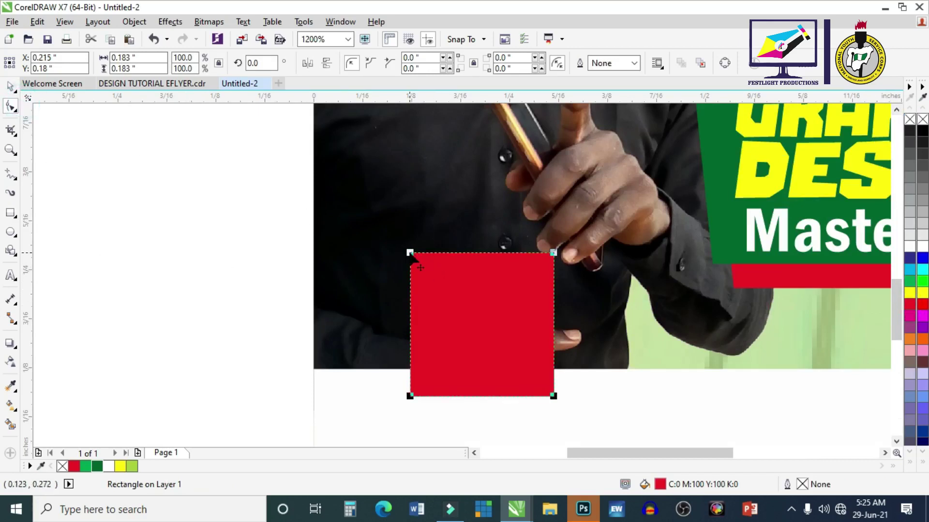
pyautogui.moveTo(410, 252); pyautogui.dragTo(428, 257)
pyautogui.scroll(-4, 428, 257)
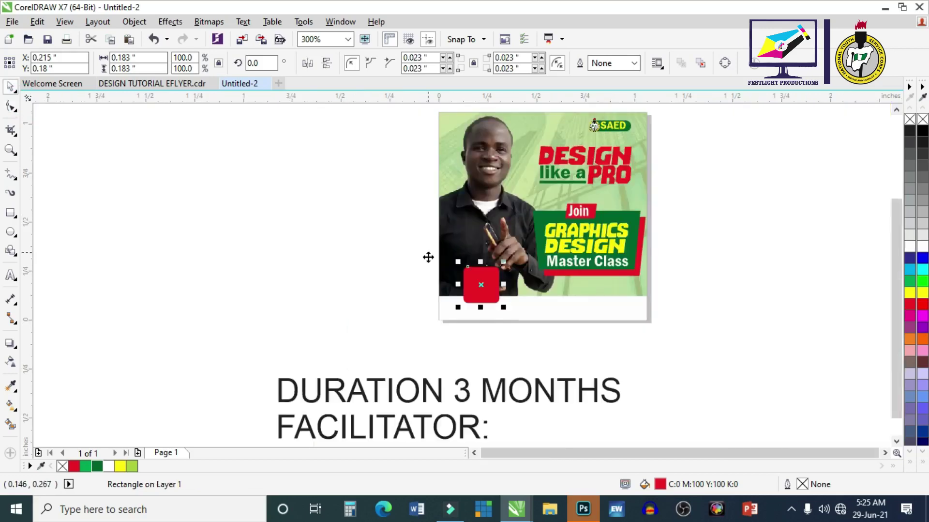
pyautogui.click(361, 270)
# Duplicate the red rounded square to its left, partly overlapping it, and fill the copy with dark green (C100 M0 Y100 K50).
pyautogui.scroll(2, 472, 293)
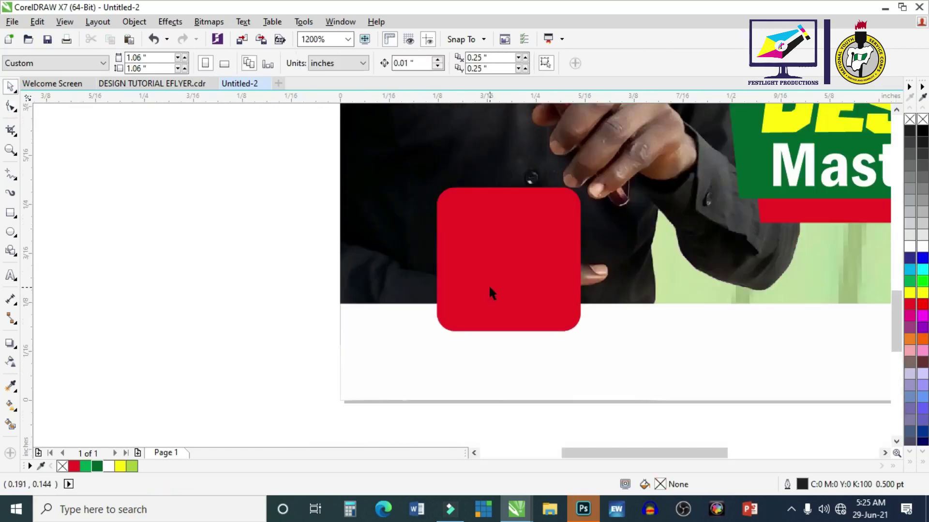
pyautogui.moveTo(488, 285); pyautogui.dragTo(379, 281)
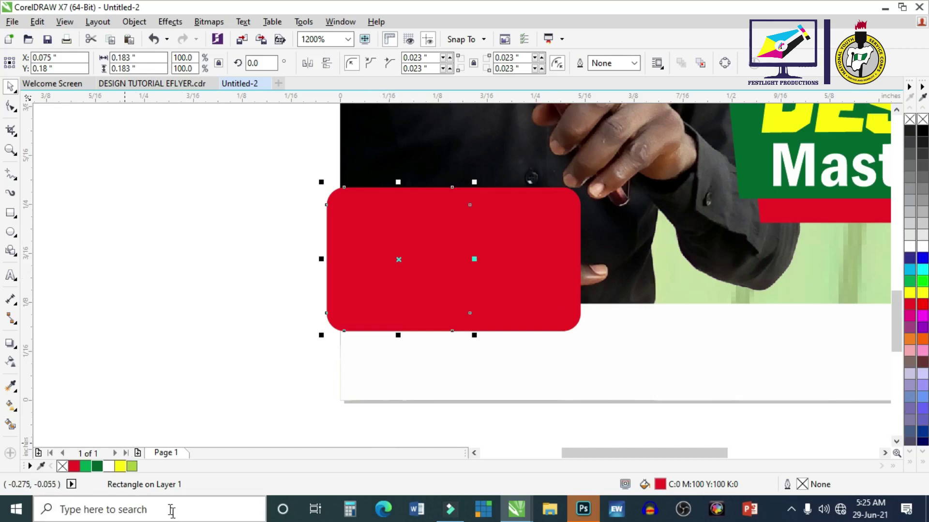
pyautogui.click(97, 466)
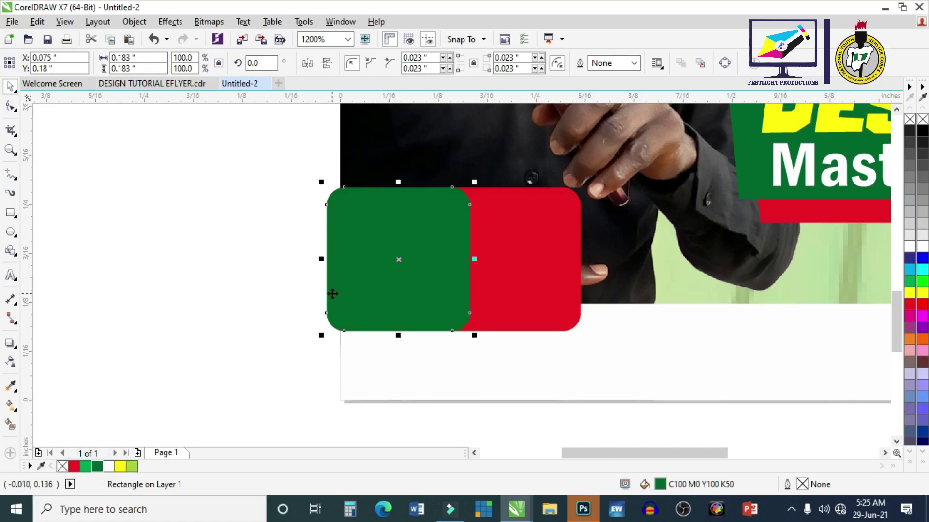
pyautogui.click(263, 260)
pyautogui.click(389, 262)
pyautogui.click(264, 239)
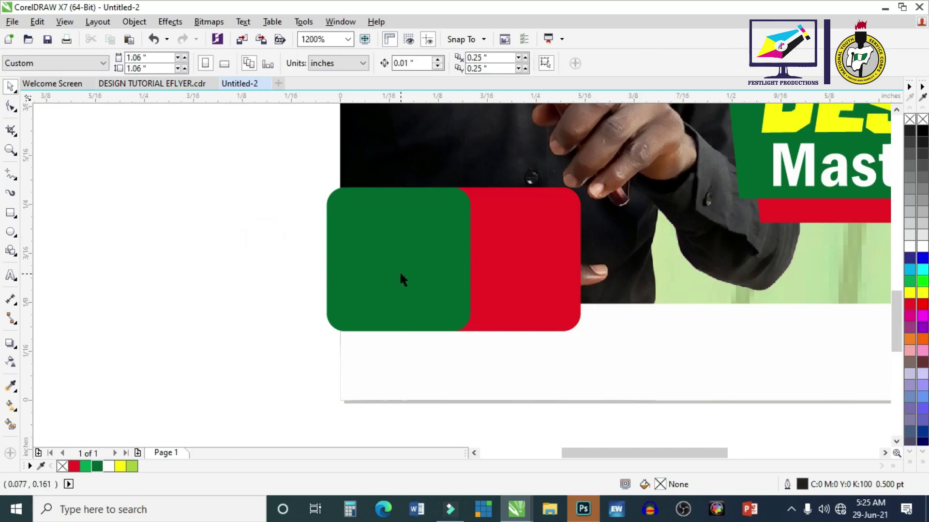
# Rotate the red rounded square clockwise to an angle of about 339.229°.
pyautogui.click(522, 251)
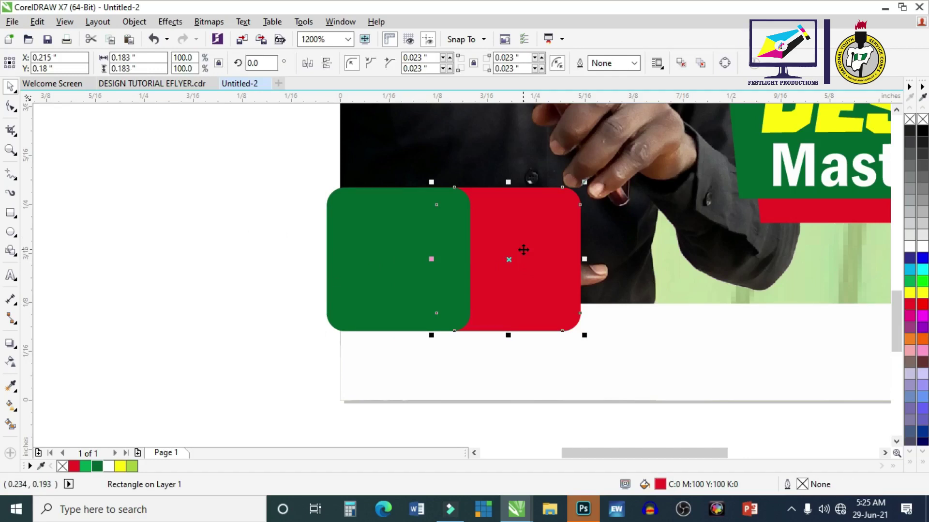
pyautogui.click(523, 250)
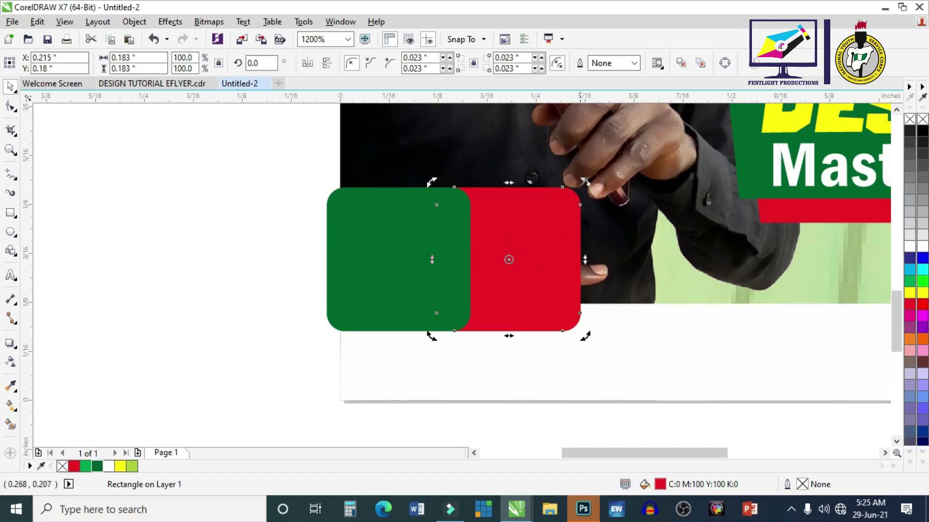
pyautogui.moveTo(589, 178); pyautogui.dragTo(590, 215)
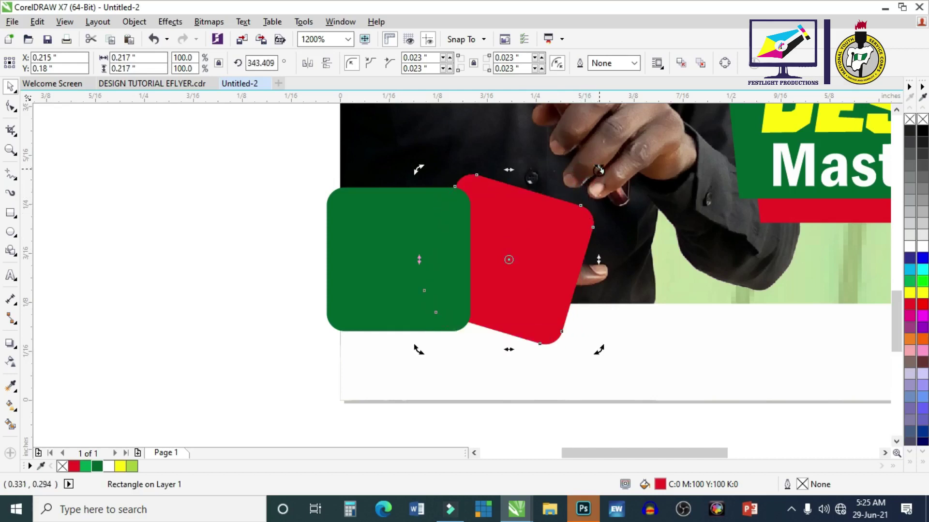
pyautogui.moveTo(599, 169); pyautogui.dragTo(601, 176)
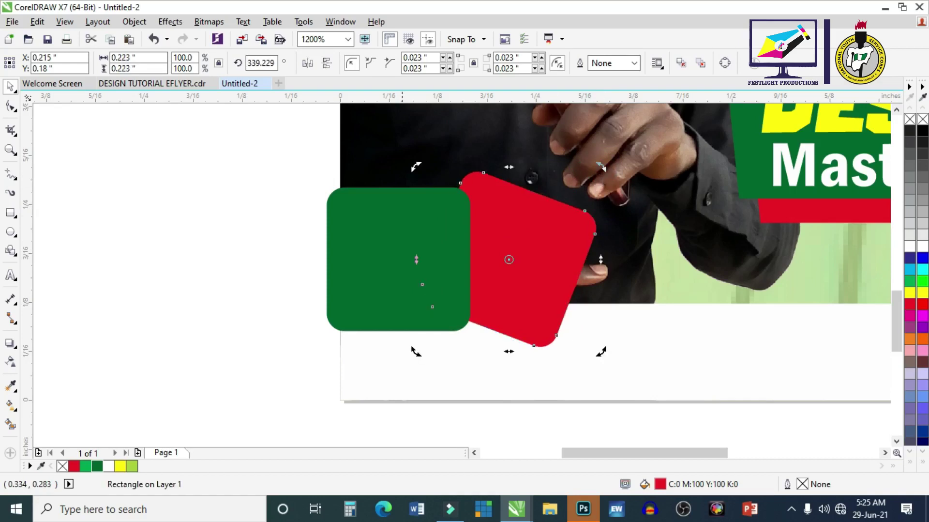
pyautogui.click(269, 176)
# Align the green square's center horizontally with the tilted red square so that they stack into a badge.
pyautogui.click(421, 241)
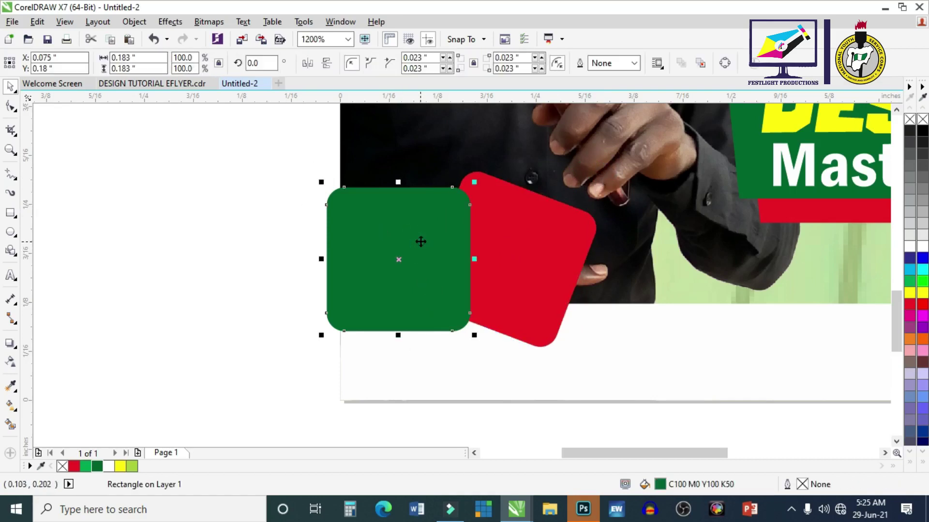
pyautogui.keyDown('shift'); pyautogui.click(530, 227); pyautogui.keyUp('shift')
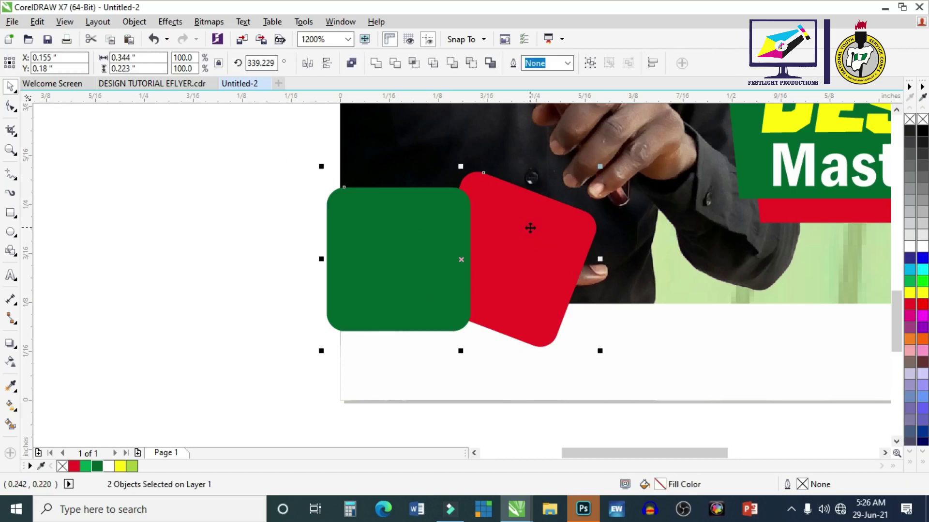
pyautogui.press('c')
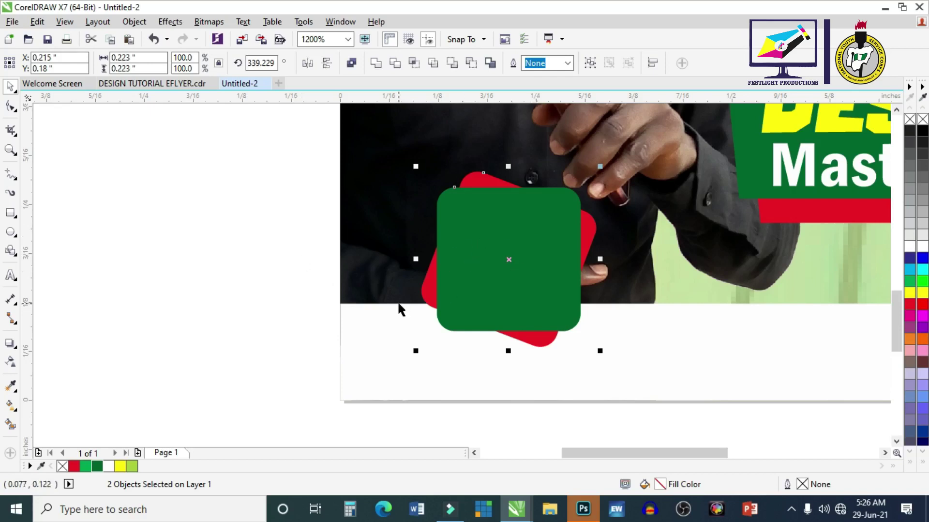
# Scale the green and red badge to about 0.237 in and position it across the photo's lower edge and the white strip.
pyautogui.scroll(-1, 402, 310)
pyautogui.moveTo(430, 298)
pyautogui.mouseDown()
pyautogui.moveTo(451, 279)
pyautogui.moveTo(434, 290)
pyautogui.mouseUp()
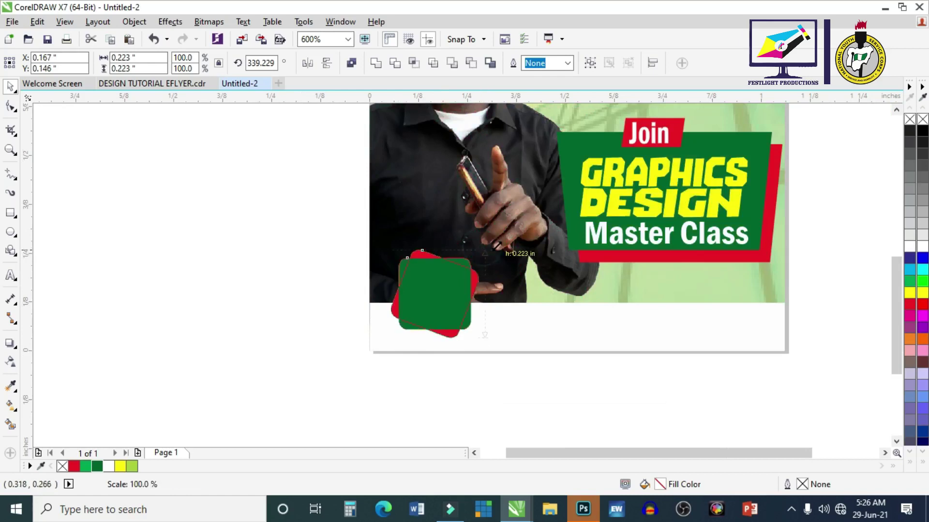
pyautogui.moveTo(482, 244); pyautogui.dragTo(500, 228)
pyautogui.moveTo(449, 276); pyautogui.dragTo(458, 276)
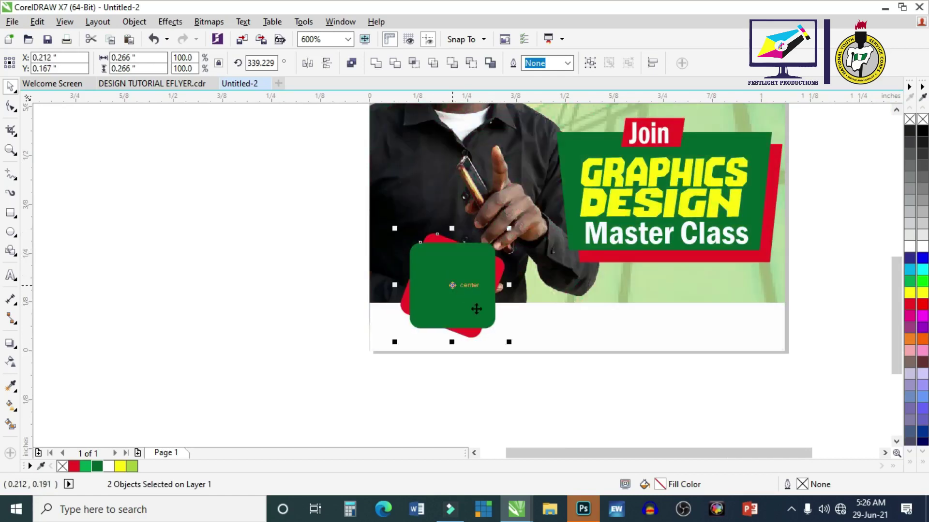
pyautogui.moveTo(509, 342); pyautogui.dragTo(498, 332)
pyautogui.moveTo(460, 290); pyautogui.dragTo(462, 297)
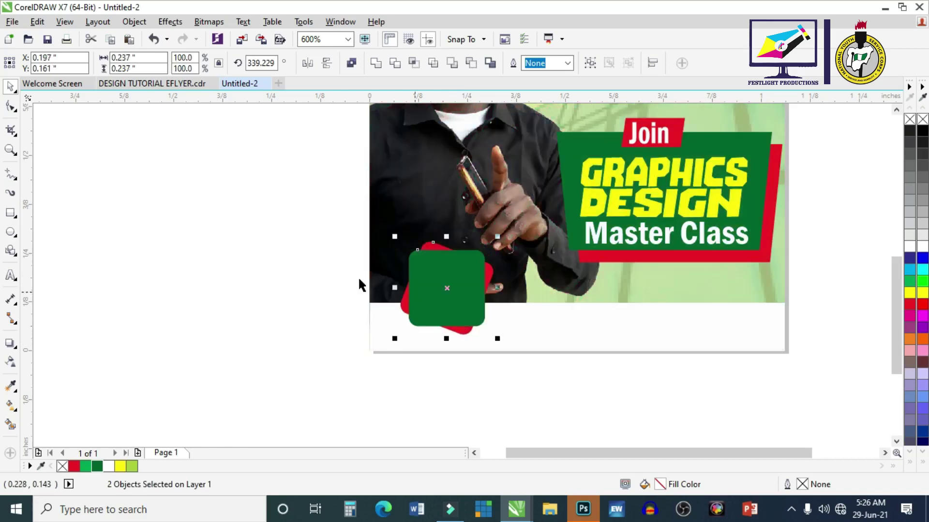
pyautogui.click(300, 260)
# Move the DURATION text below the flyer, apart from 3 MONTHS, and set its font to Franklin Gothic Demi Cond.
pyautogui.press('F3')
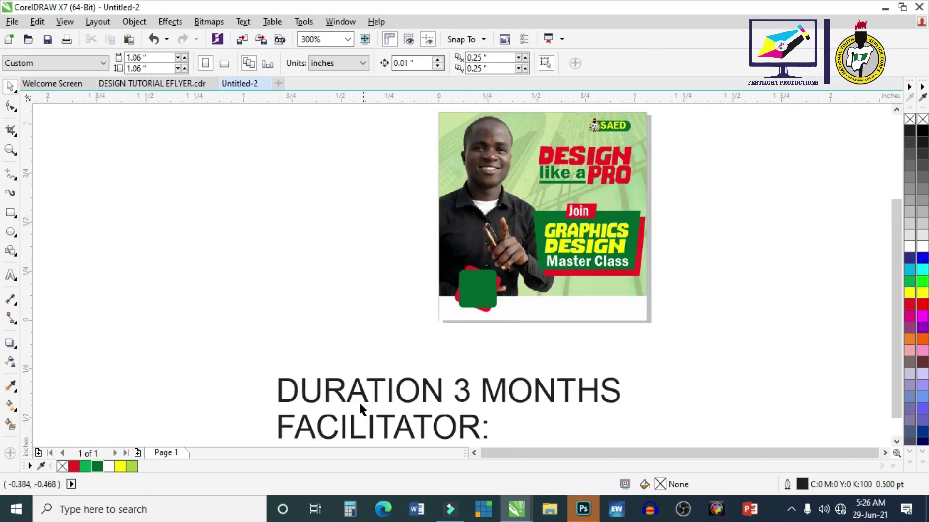
pyautogui.moveTo(364, 400); pyautogui.dragTo(578, 374)
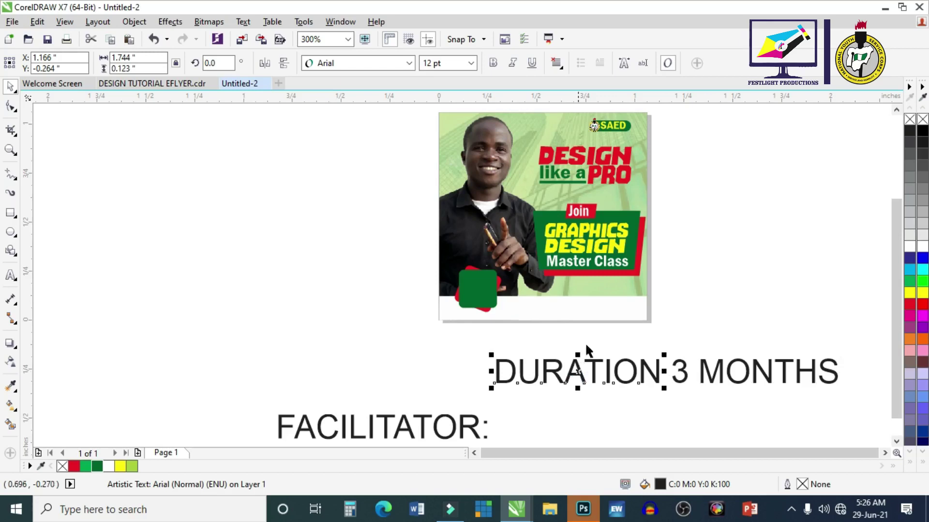
pyautogui.click(409, 63)
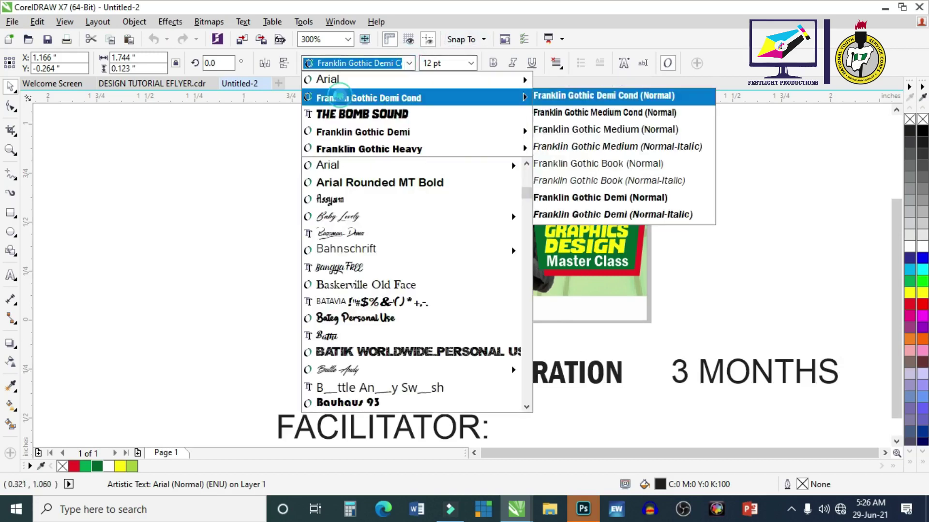
pyautogui.click(343, 98)
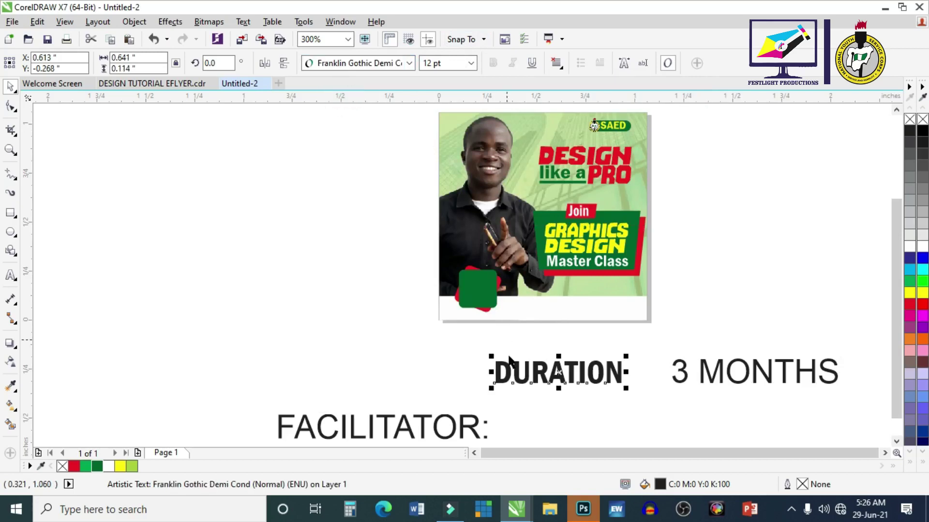
# Change the case of the DURATION text to read "Duration".
pyautogui.doubleClick(548, 372)
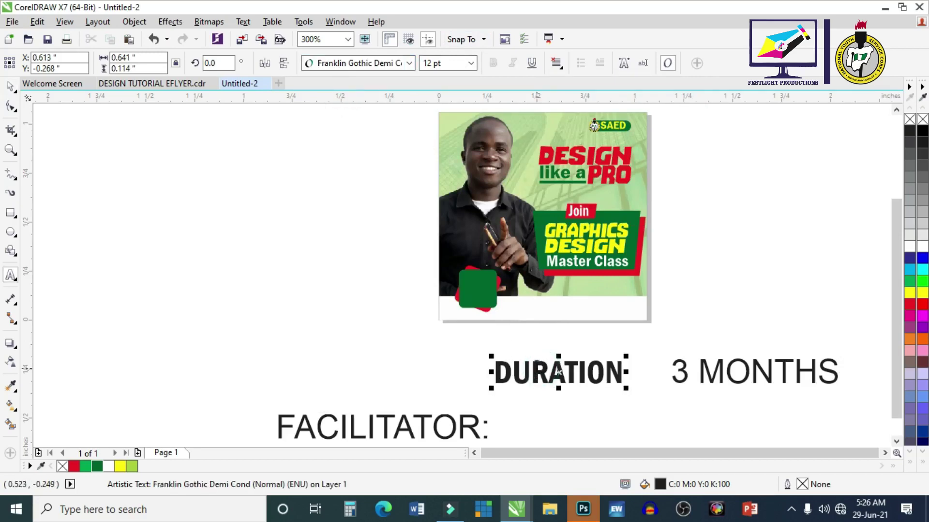
pyautogui.moveTo(624, 373); pyautogui.dragTo(494, 355)
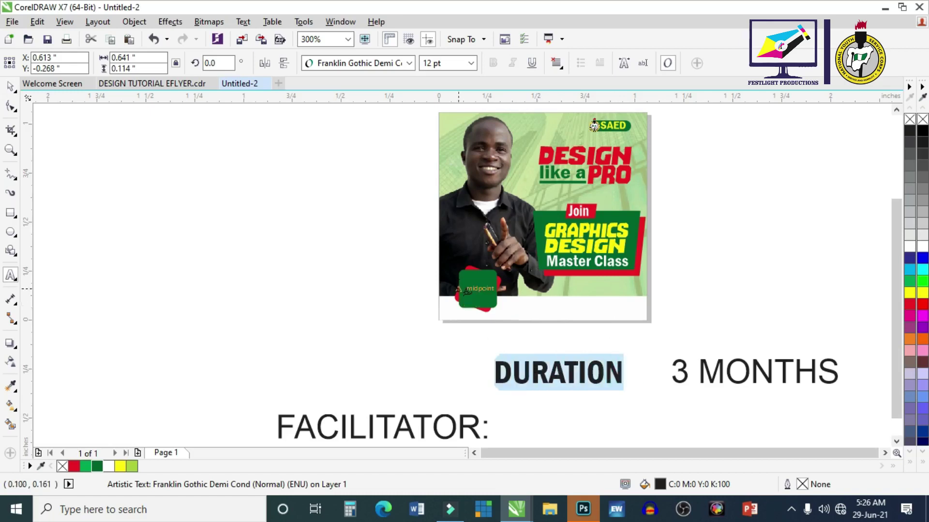
pyautogui.hotkey('shift', 'F3')
pyautogui.click(408, 300)
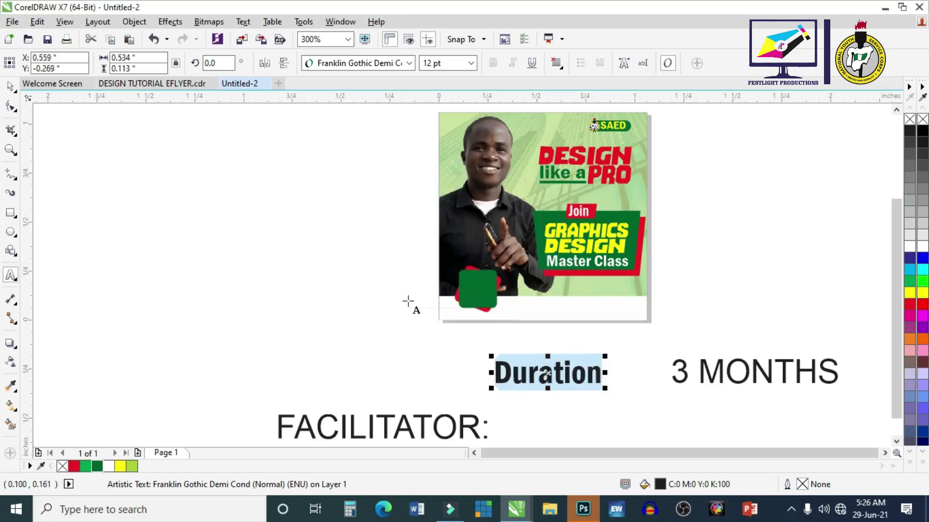
pyautogui.click(13, 87)
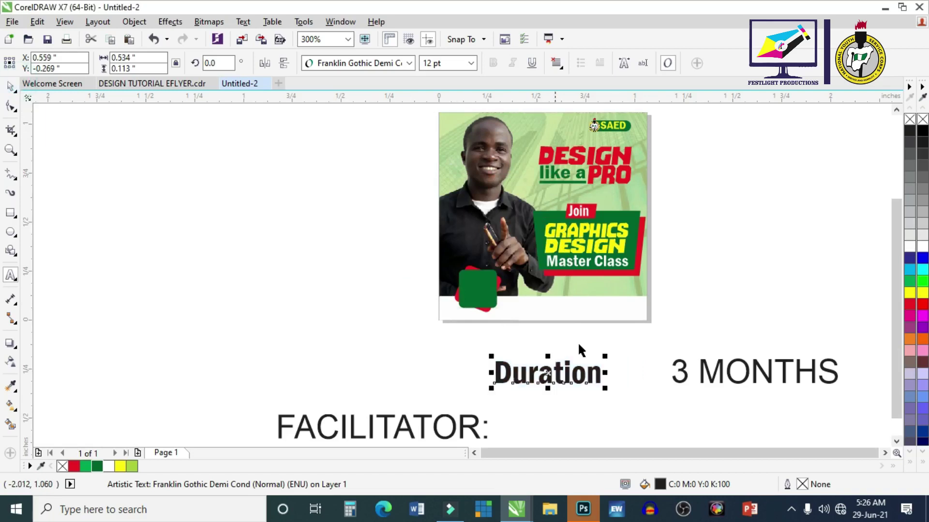
# Fill the Duration text with white, shrink it to about 7.872 pt and move it onto the green badge.
pyautogui.click(908, 249)
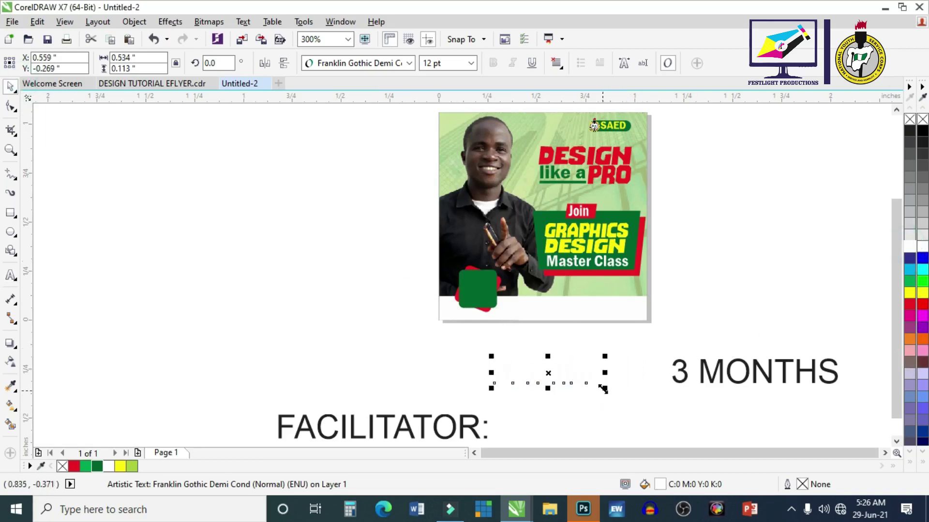
pyautogui.moveTo(605, 388); pyautogui.dragTo(476, 279)
pyautogui.scroll(3, 477, 279)
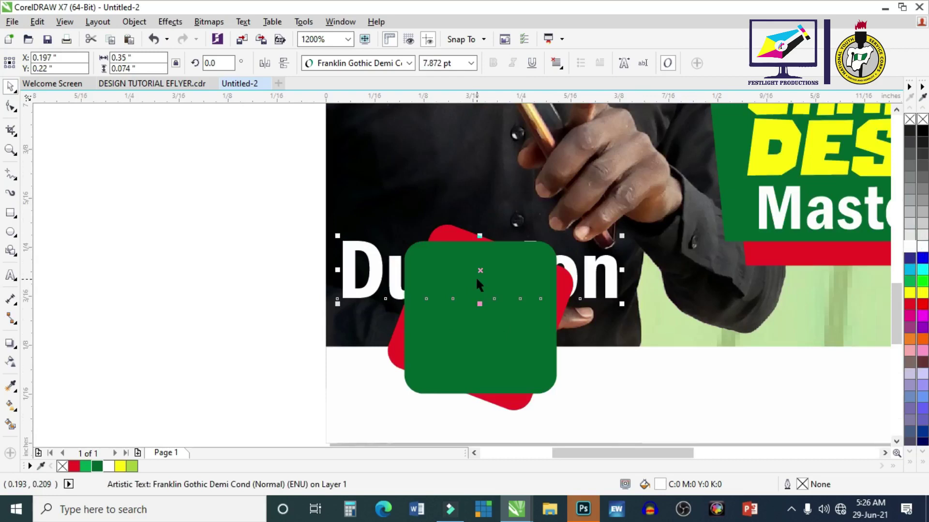
# Bring the Duration text to the front, shrink it to about 3.566 pt and place it along the green badge's upper edge.
pyautogui.hotkey('shift', 'pageup')
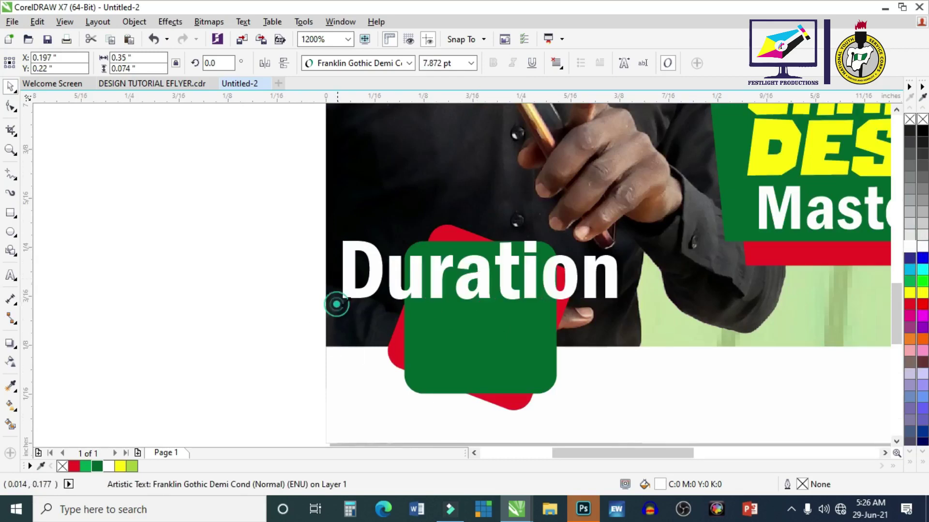
pyautogui.moveTo(337, 303); pyautogui.dragTo(380, 279)
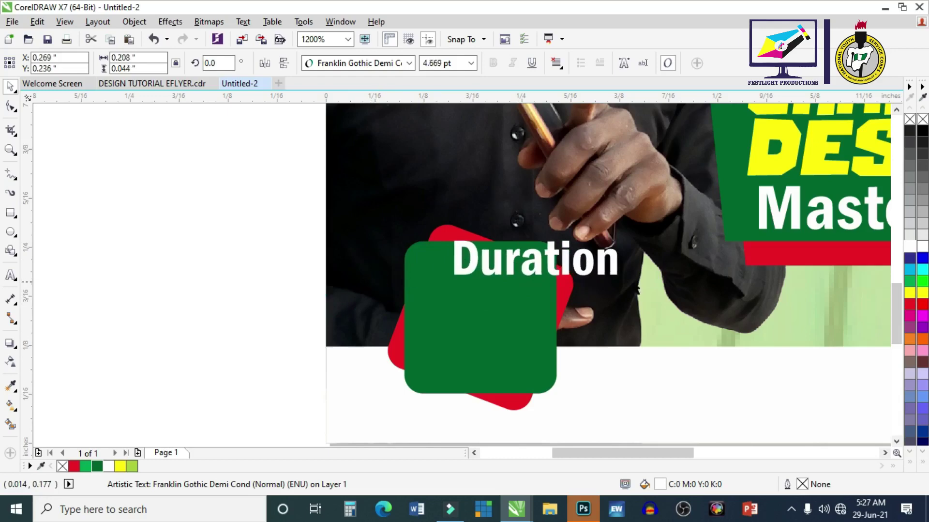
pyautogui.moveTo(612, 254); pyautogui.dragTo(565, 285)
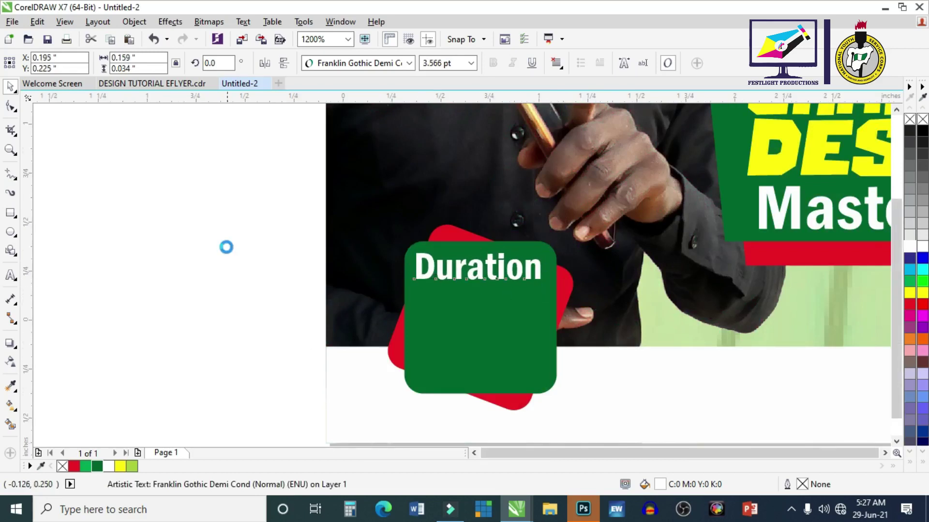
pyautogui.scroll(-4, 225, 244)
pyautogui.click(204, 257)
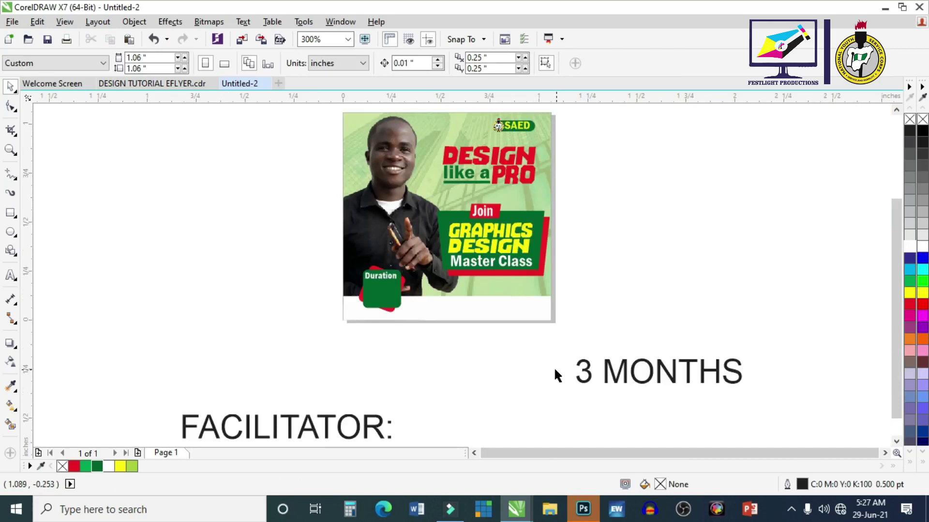
# Set the number 3 in The Bomb Sound font, move it onto the green badge below Duration and fill it with white.
pyautogui.click(590, 377)
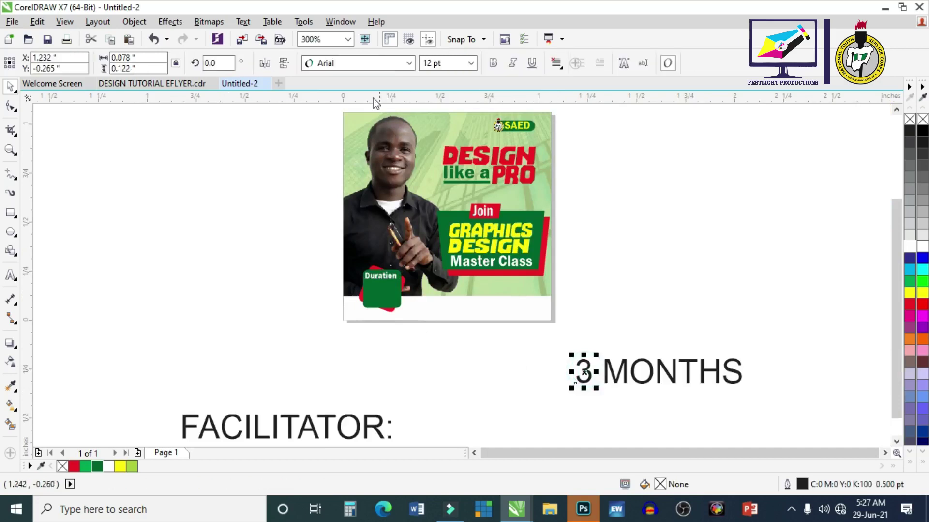
pyautogui.click(411, 64)
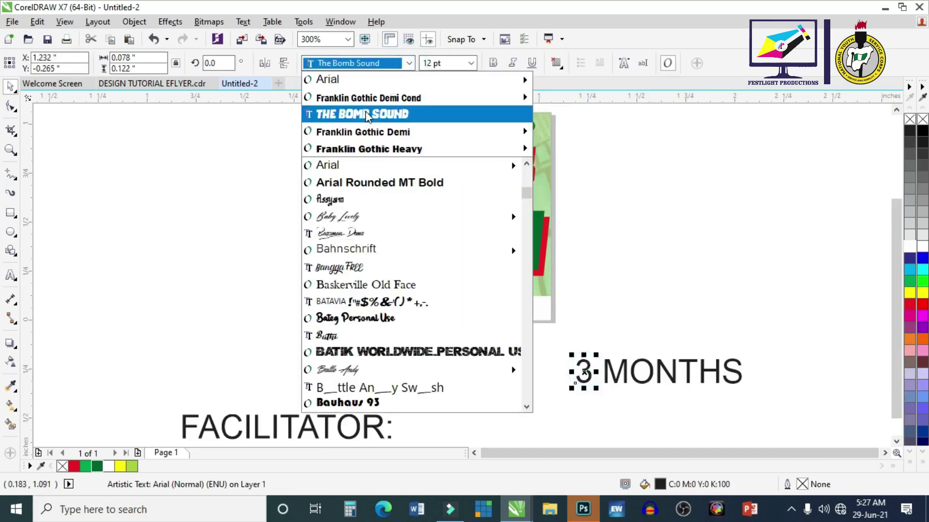
pyautogui.click(373, 112)
pyautogui.moveTo(583, 372); pyautogui.dragTo(378, 290)
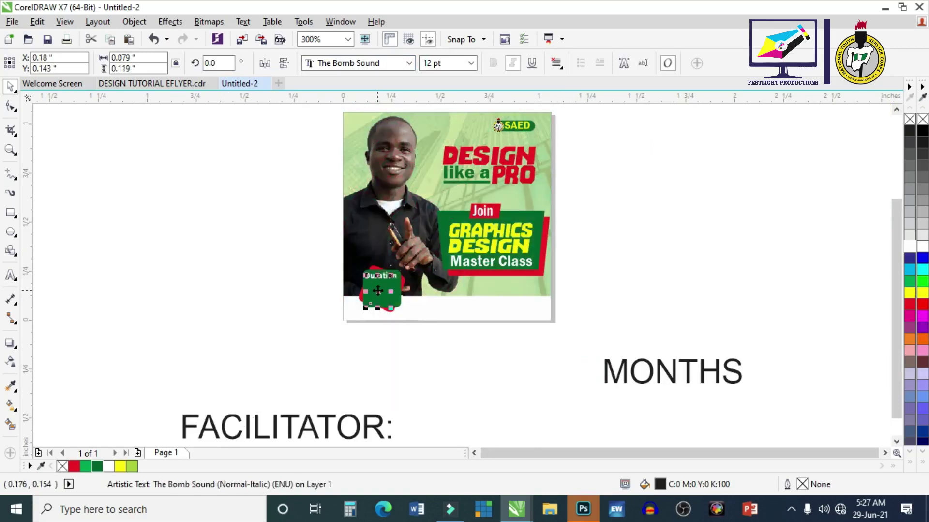
pyautogui.scroll(4, 378, 290)
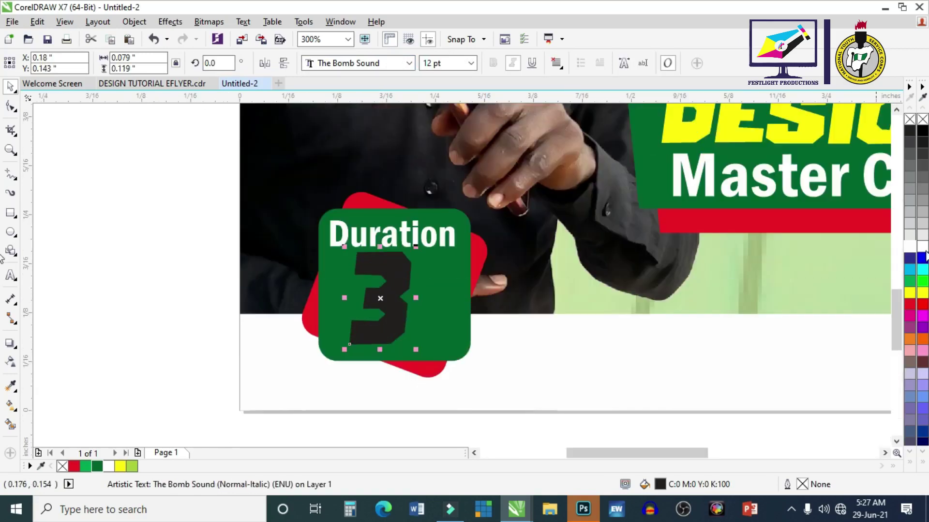
pyautogui.click(909, 247)
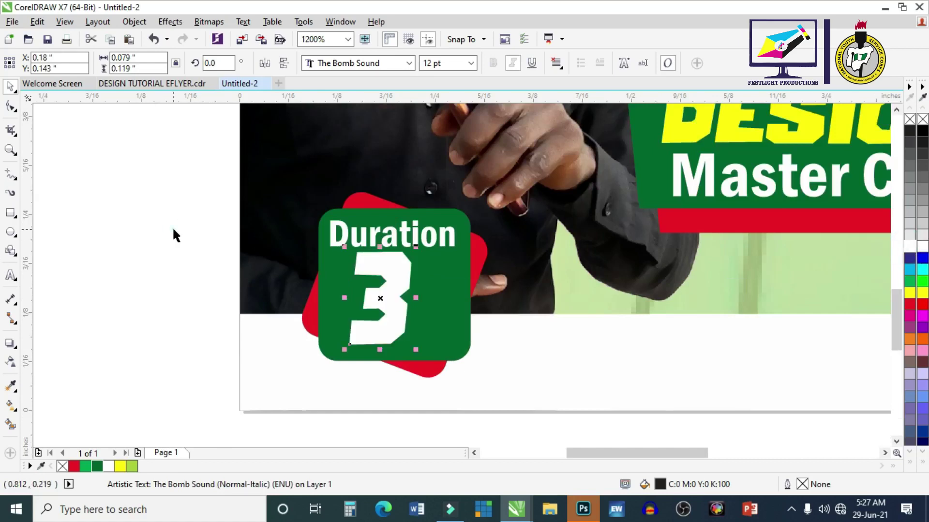
pyautogui.click(172, 226)
# Flatten the 3's height and scale it to about 8.772 pt, leaving room beneath it on the badge.
pyautogui.click(384, 287)
pyautogui.moveTo(380, 349); pyautogui.dragTo(389, 307)
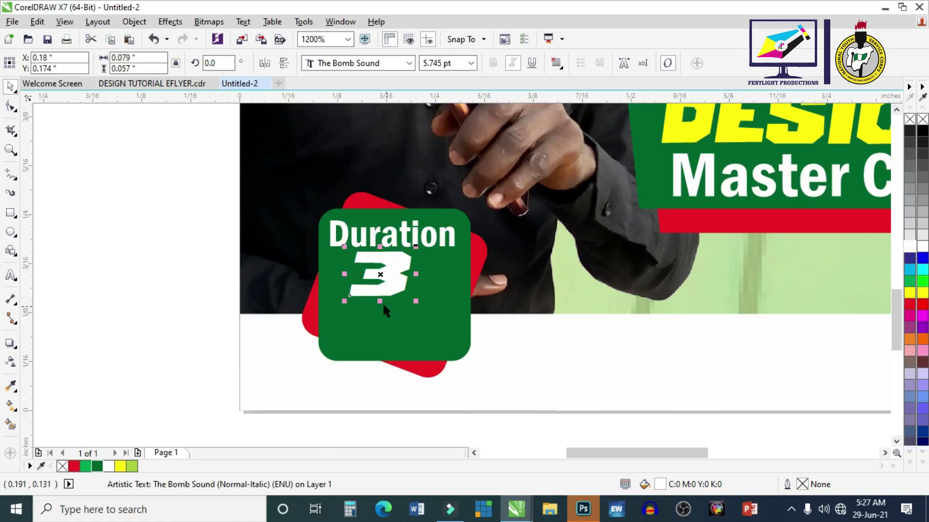
pyautogui.moveTo(379, 301); pyautogui.dragTo(434, 325)
pyautogui.click(200, 226)
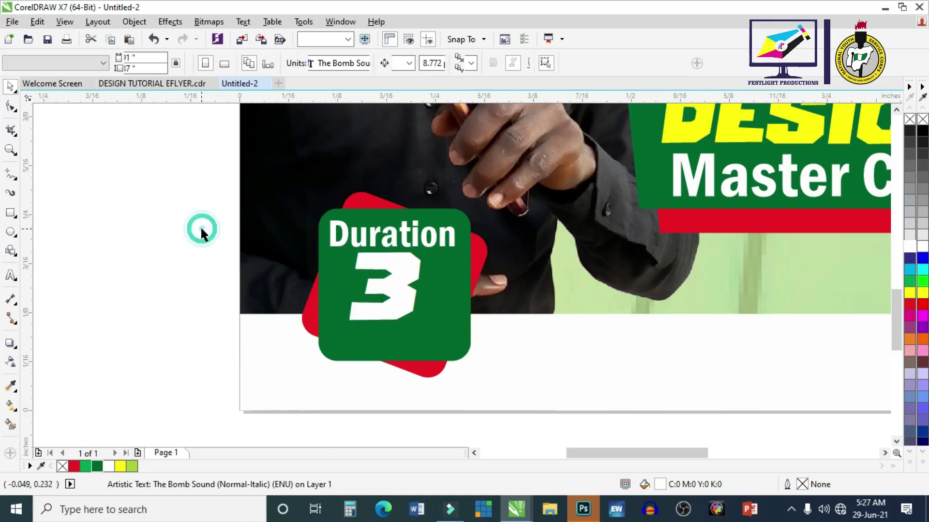
# Change the MONTHS text to sentence case, reading "Months".
pyautogui.press('F3')
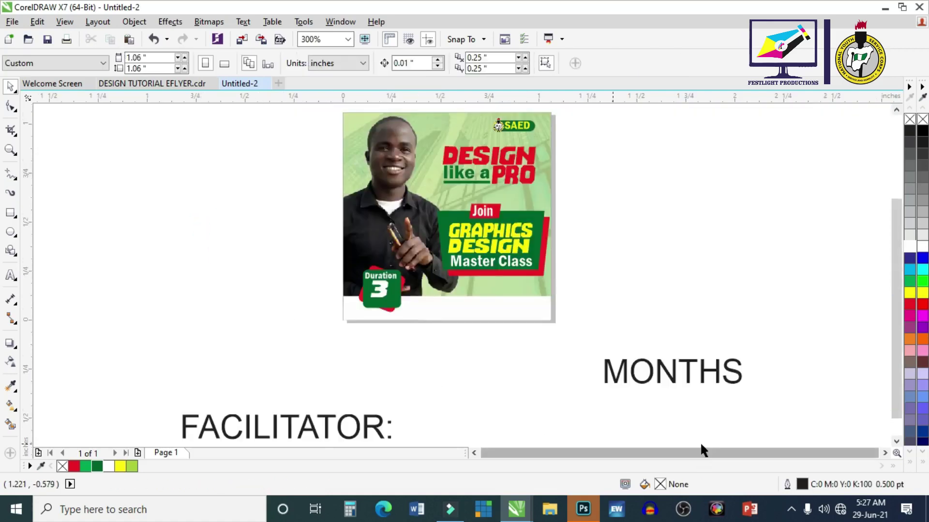
pyautogui.doubleClick(666, 375)
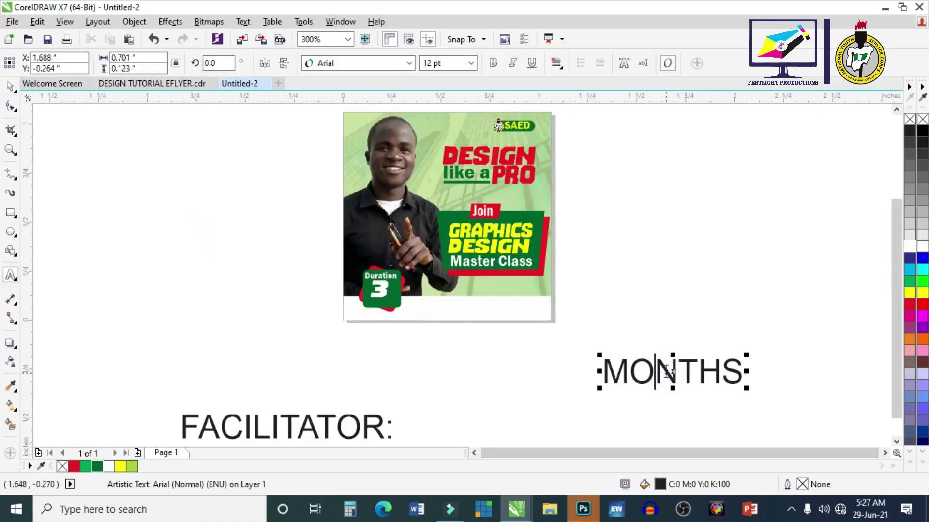
pyautogui.hotkey('ctrl', 'a')
pyautogui.hotkey('shift', 'F3')
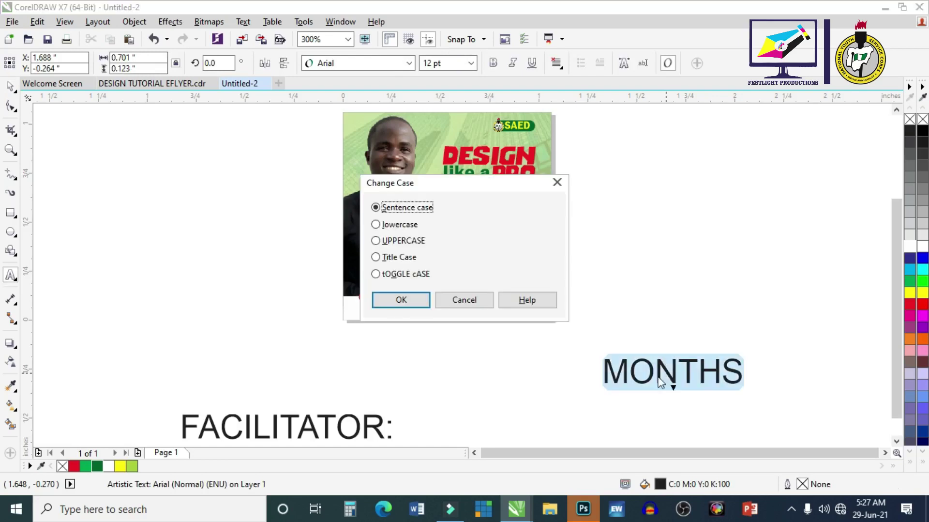
pyautogui.click(418, 306)
pyautogui.click(669, 307)
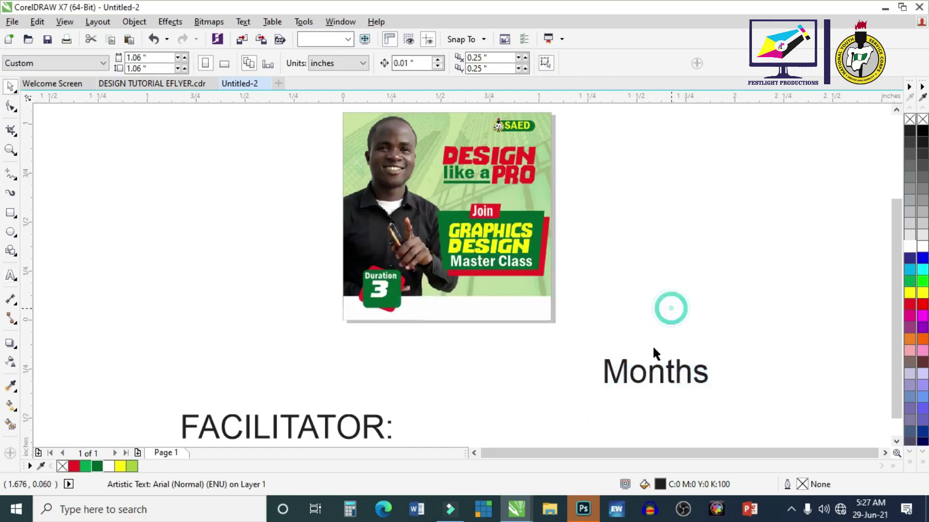
# Set Months in white Franklin Gothic Demi Cond, shrink it to about 3.582 pt and place it on the badge below the 3.
pyautogui.scroll(2, 645, 374)
pyautogui.moveTo(662, 380); pyautogui.dragTo(142, 247)
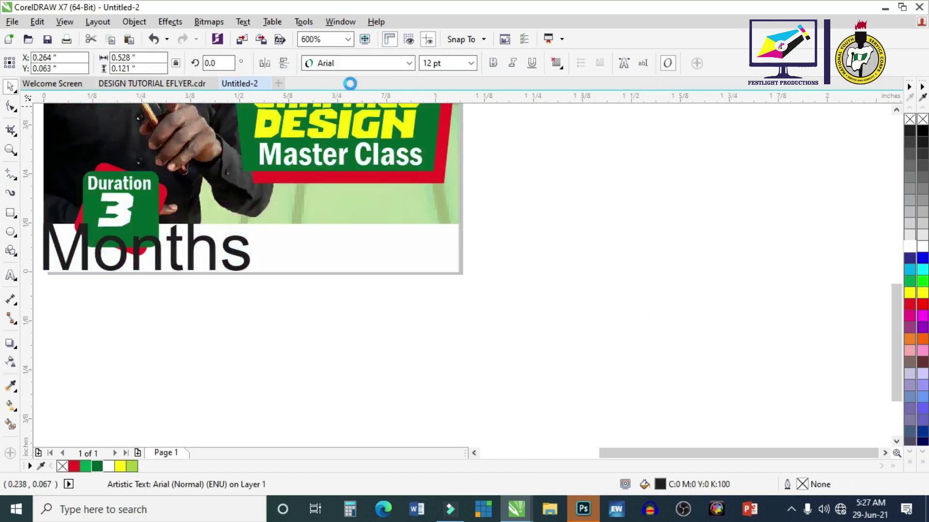
pyautogui.click(409, 64)
pyautogui.click(383, 116)
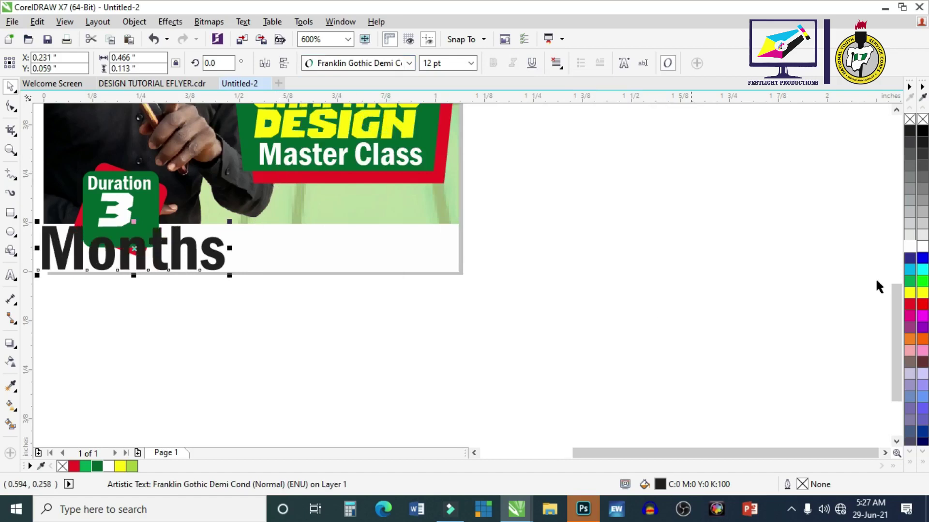
pyautogui.moveTo(230, 275); pyautogui.dragTo(179, 244)
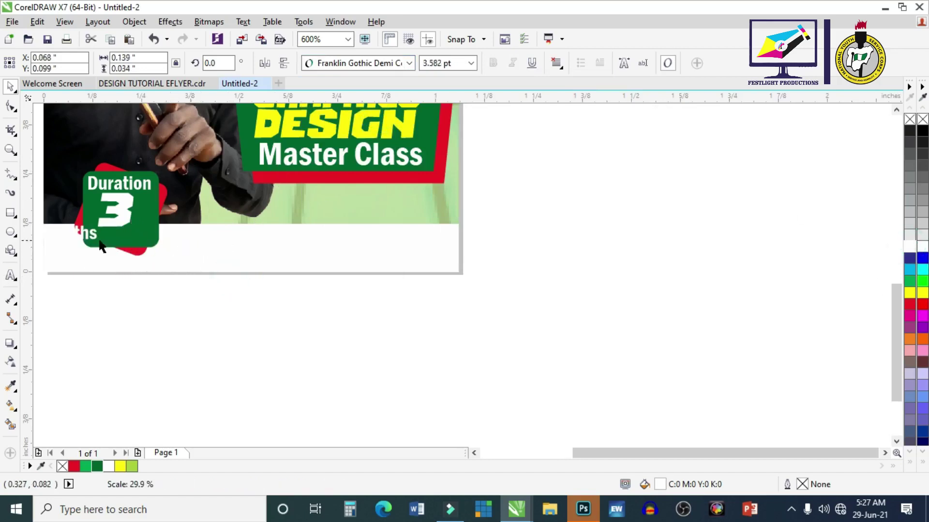
pyautogui.moveTo(87, 234); pyautogui.dragTo(137, 234)
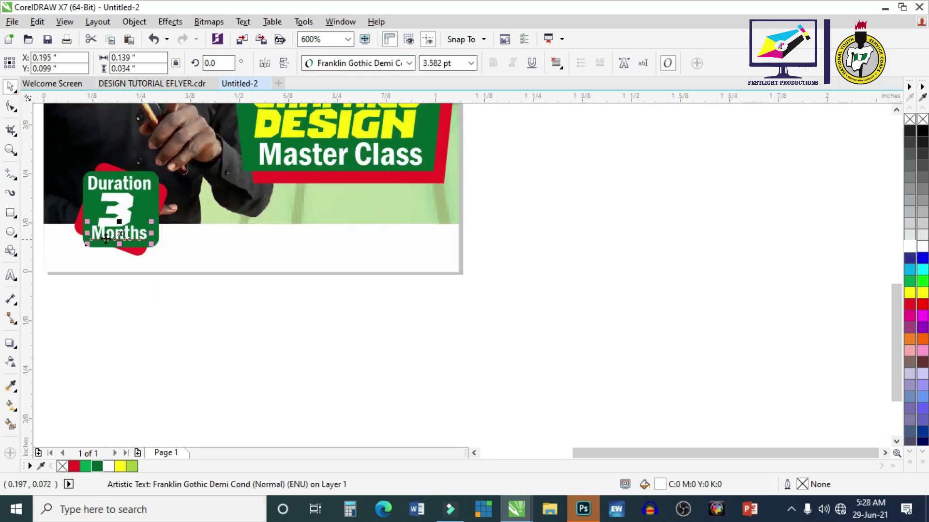
# Nudge the Months text down about 0.01 in, keeping it inside the green badge's lower edge.
pyautogui.scroll(1, 106, 238)
pyautogui.scroll(1, 106, 238)
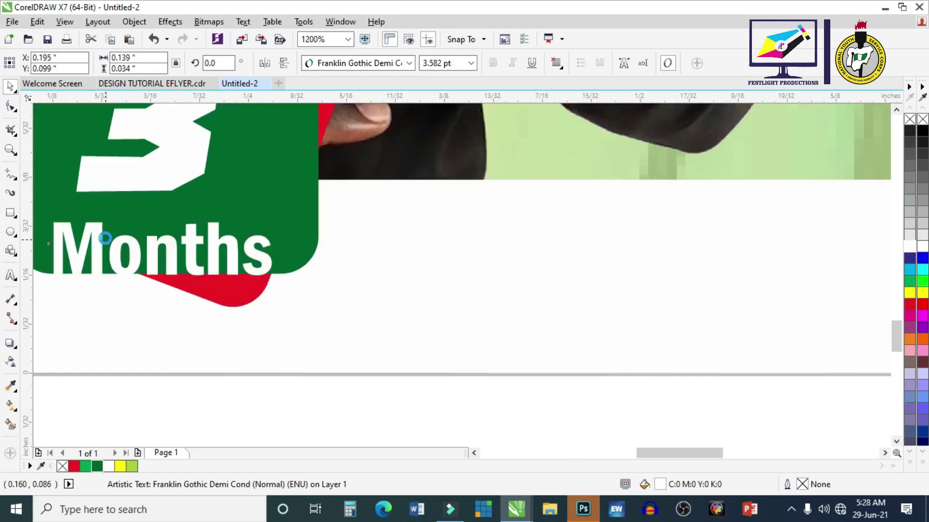
pyautogui.press('Down')
pyautogui.press('Down')
pyautogui.press('Down')
pyautogui.press('Up')
pyautogui.press('Up')
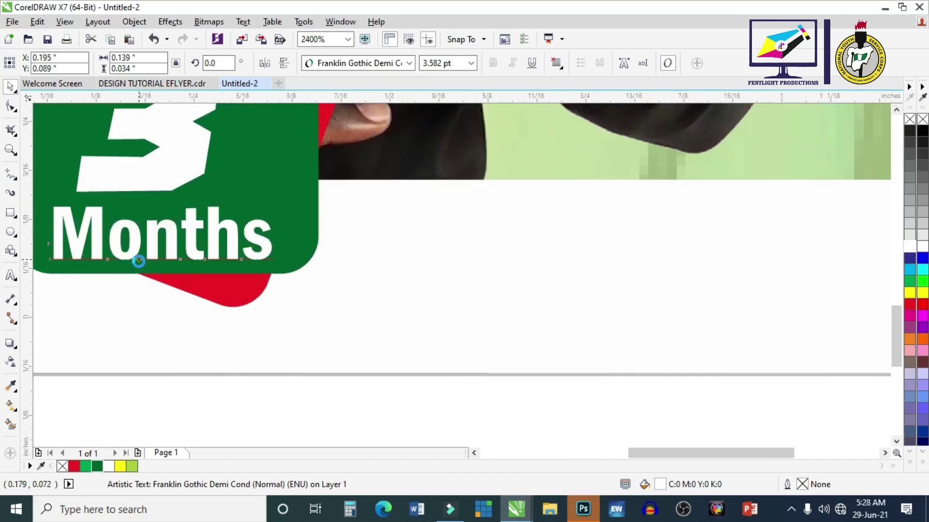
# Centre the Duration, 3 and Months texts horizontally with the badge's green and red squares.
pyautogui.scroll(-1, 136, 260)
pyautogui.scroll(-1, 218, 301)
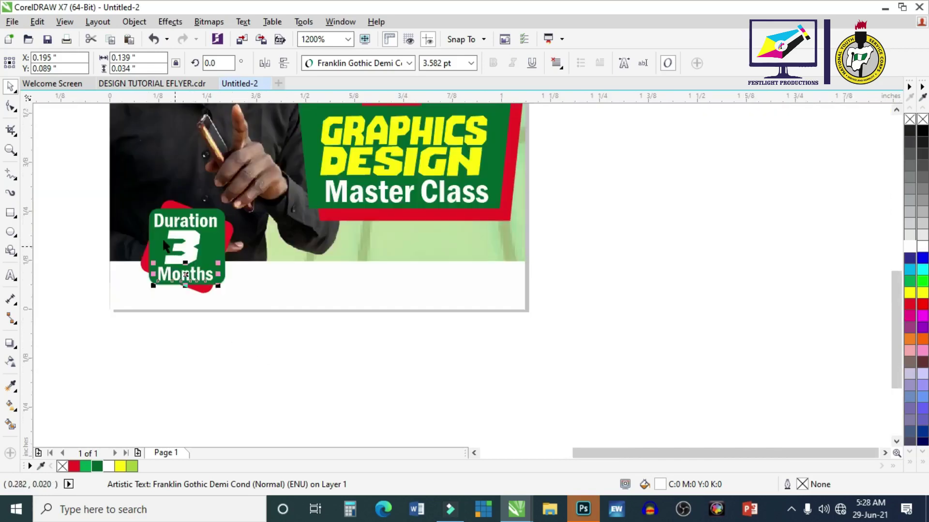
pyautogui.scroll(1, 140, 234)
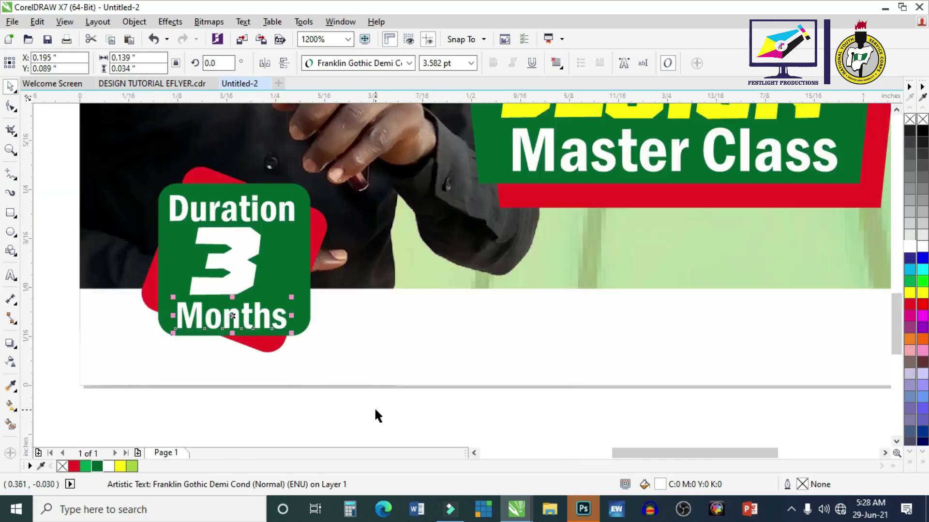
pyautogui.moveTo(374, 407); pyautogui.dragTo(56, 132)
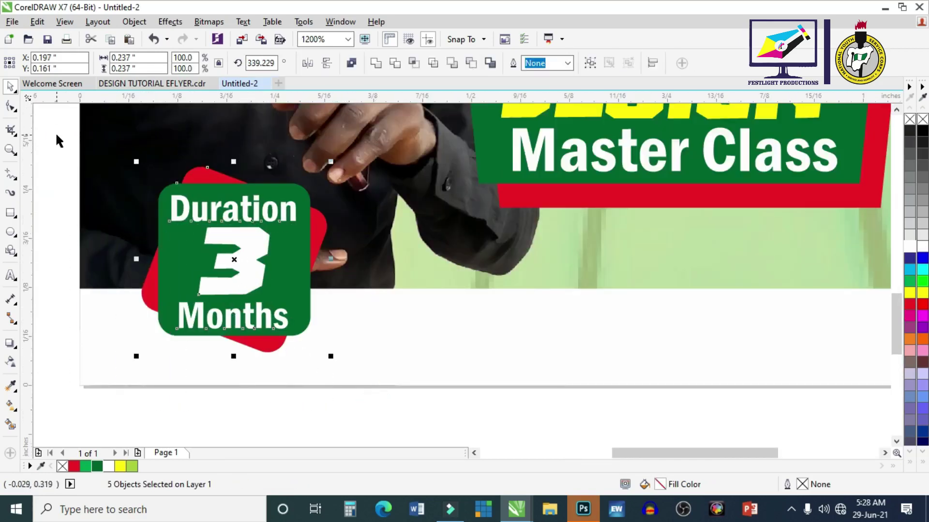
pyautogui.click(58, 167)
# Nudge the whole duration badge with its texts left and down to about X 0.177 in, Y 0.141 in.
pyautogui.scroll(-2, 57, 166)
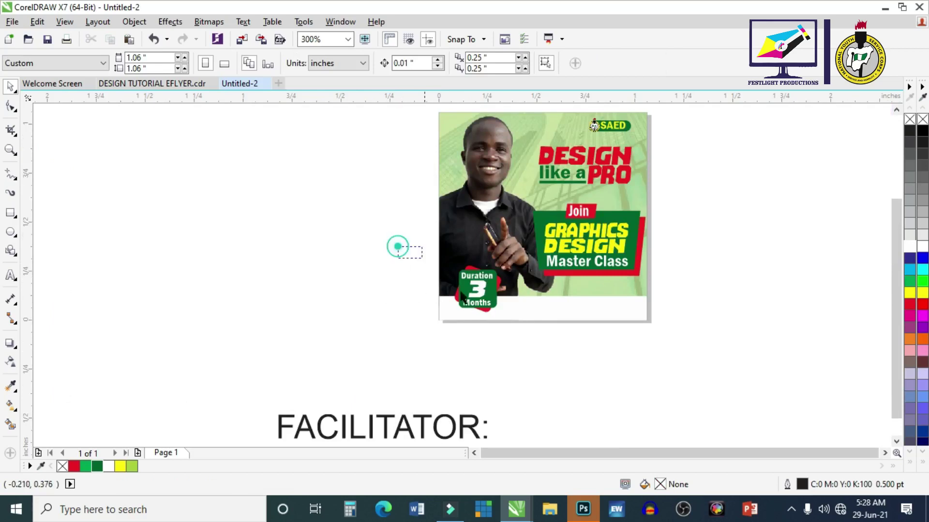
pyautogui.moveTo(397, 246); pyautogui.dragTo(514, 342)
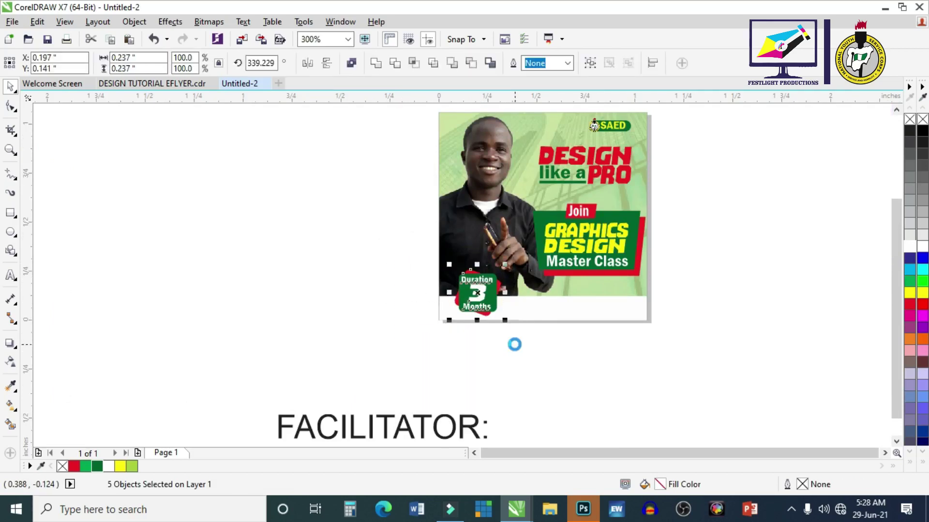
pyautogui.press('Left')
pyautogui.press('Down')
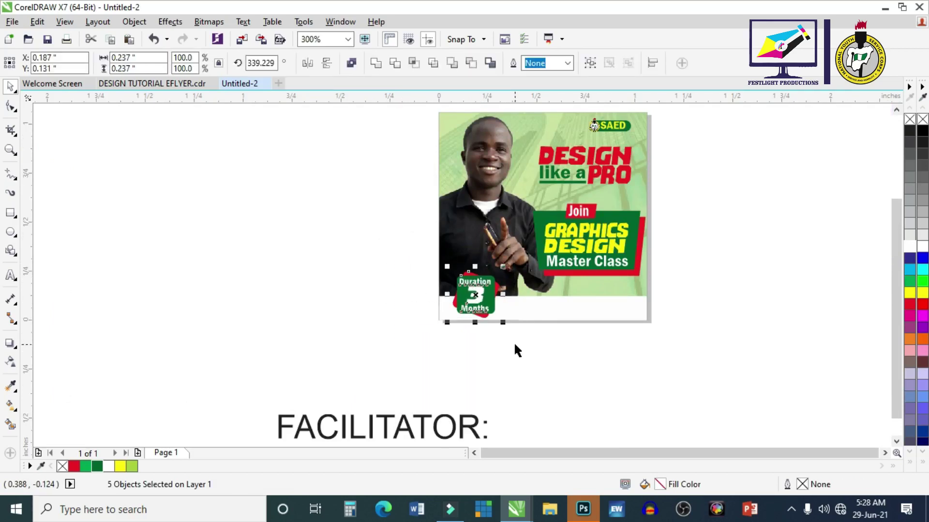
pyautogui.press('Up')
pyautogui.press('Left')
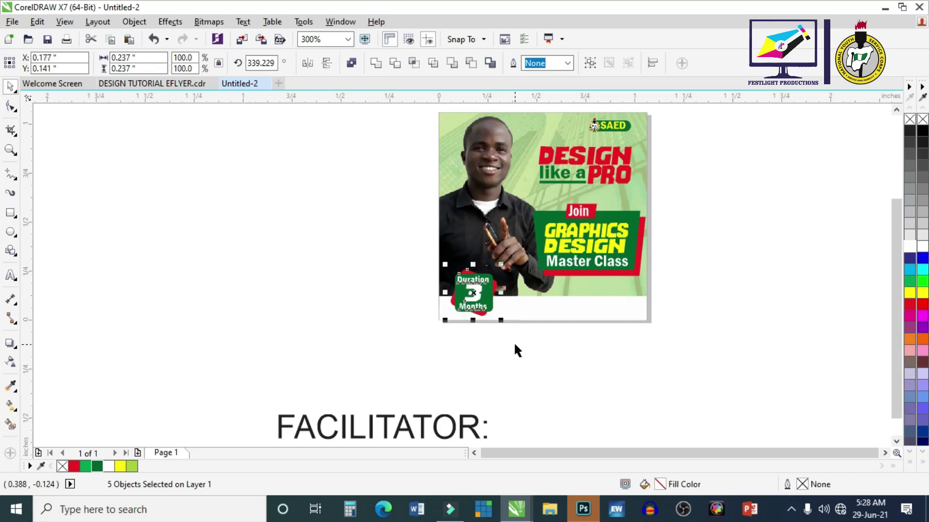
pyautogui.click(339, 293)
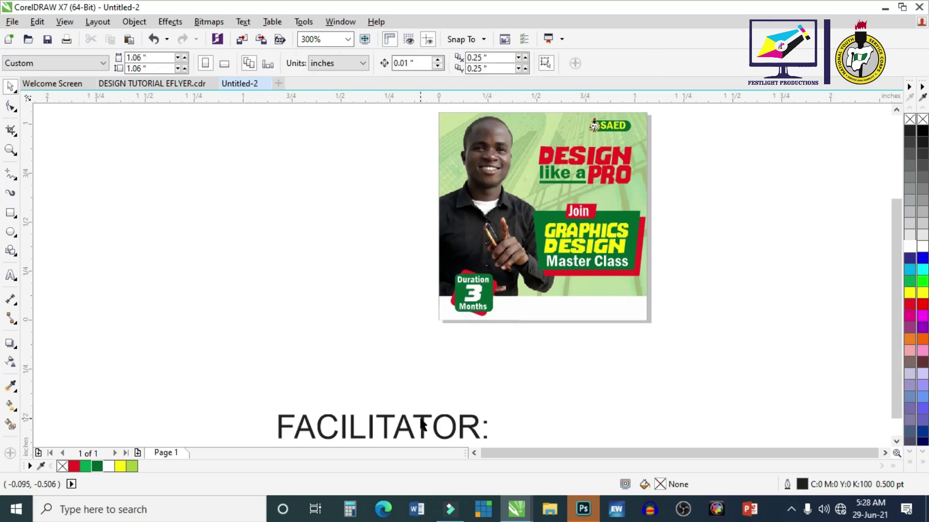
# Move the FACILITATOR: text onto the white strip beside the badge and set it to Franklin Gothic Demi Cond, 4 pt.
pyautogui.moveTo(426, 423); pyautogui.dragTo(639, 286)
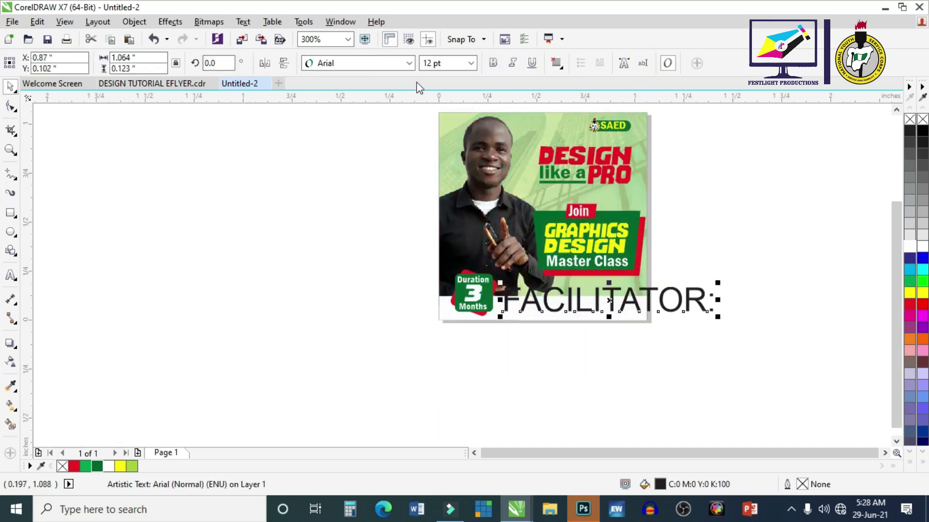
pyautogui.click(409, 64)
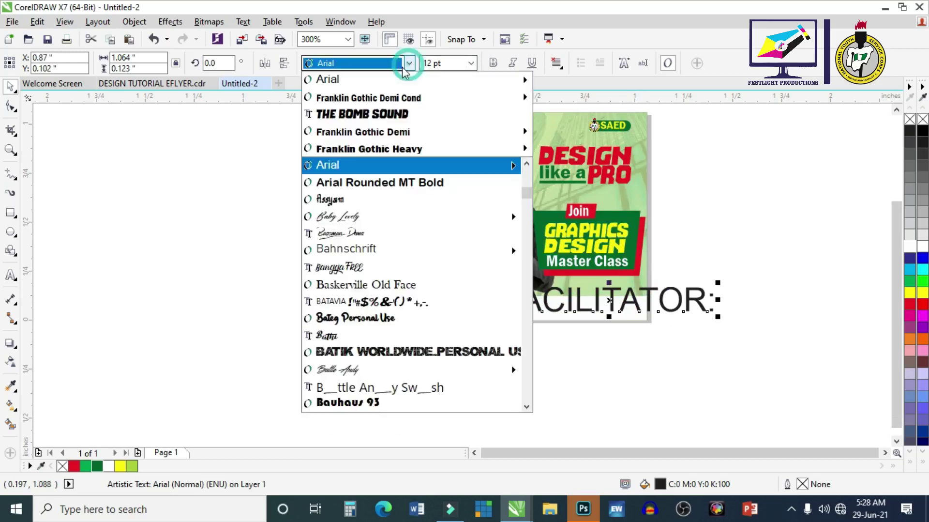
pyautogui.click(374, 96)
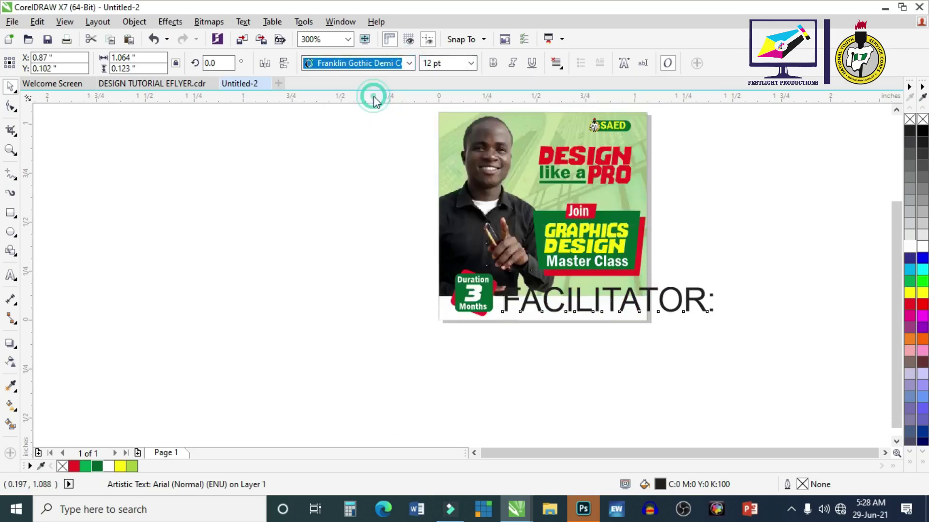
pyautogui.click(470, 64)
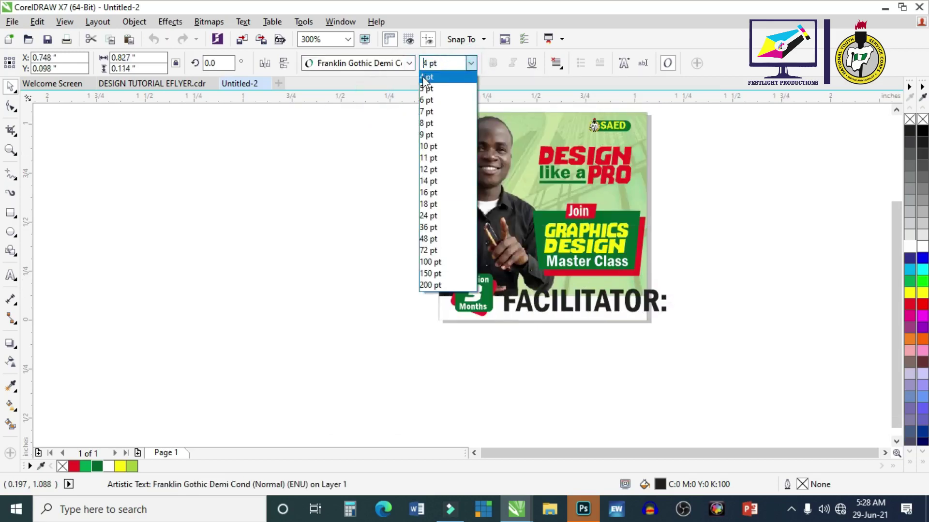
pyautogui.click(425, 78)
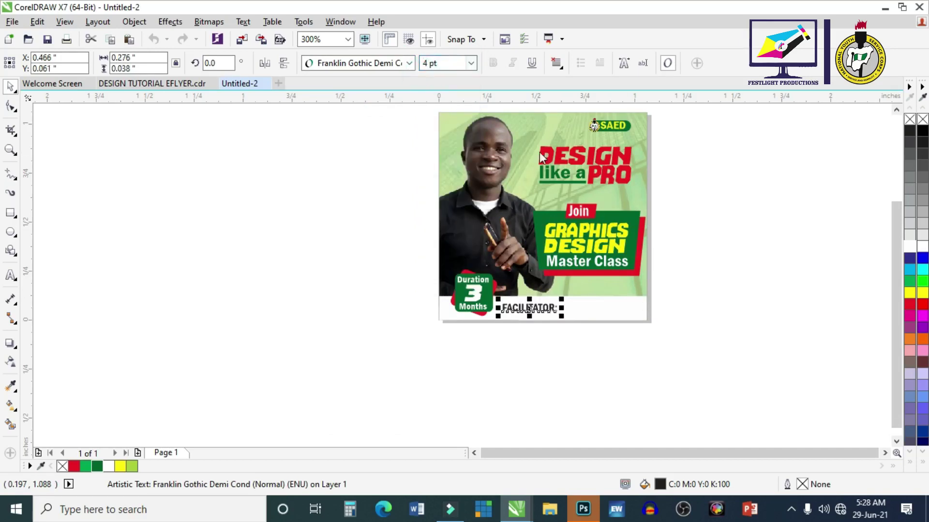
pyautogui.scroll(2, 533, 292)
pyautogui.click(583, 352)
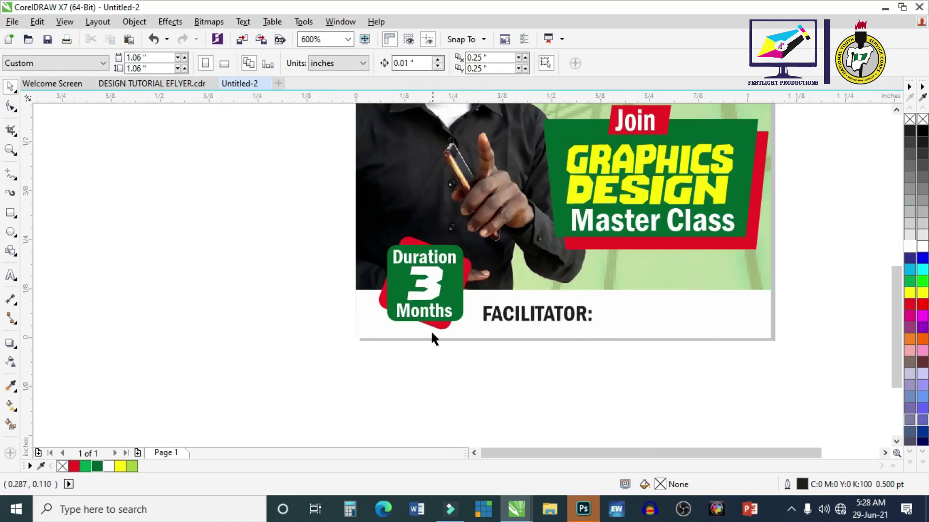
# Draw a parallelogram about 0.377 in wide and 0.068 in high across the white strip's upper edge, below the Master Class panel.
pyautogui.scroll(-2, 431, 331)
pyautogui.press('F4')
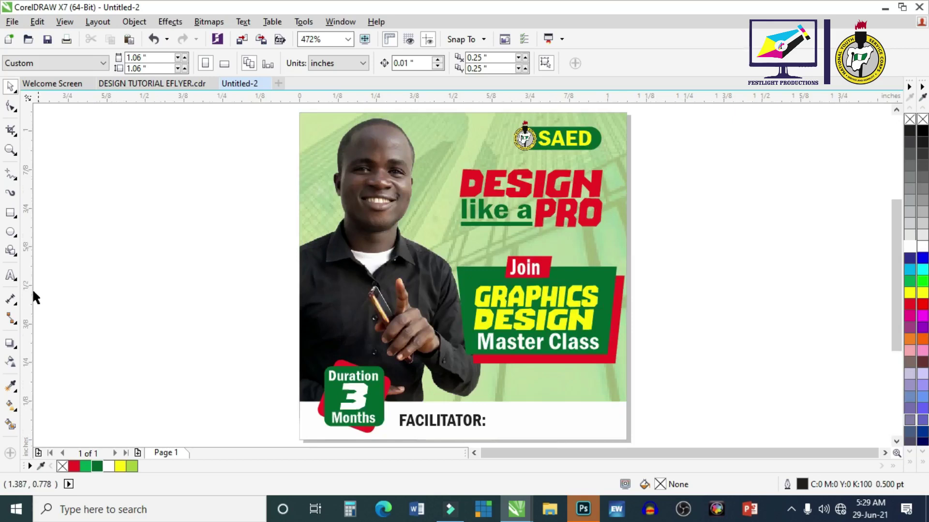
pyautogui.click(11, 251)
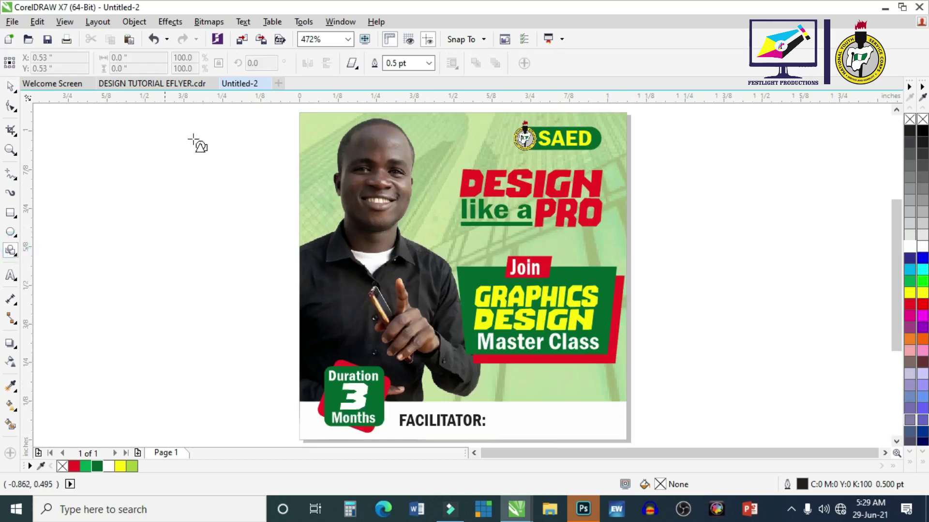
pyautogui.click(353, 64)
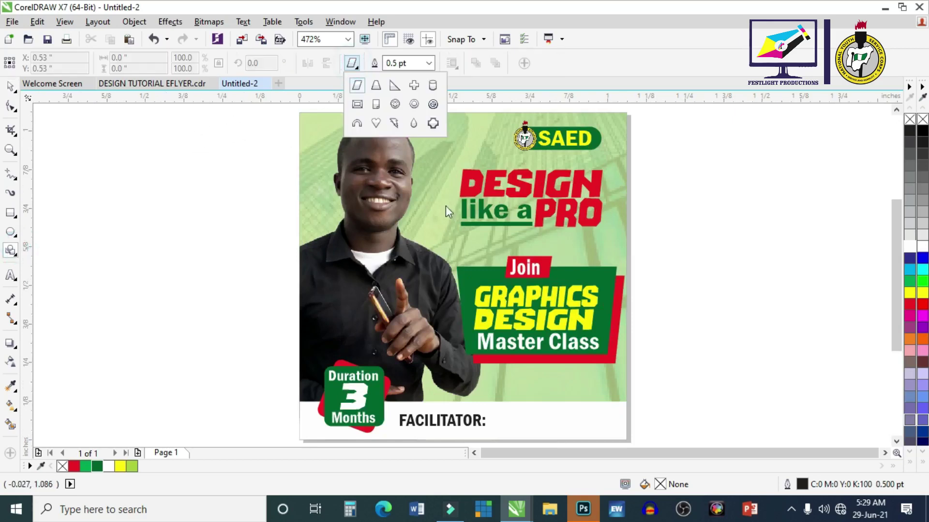
pyautogui.click(356, 86)
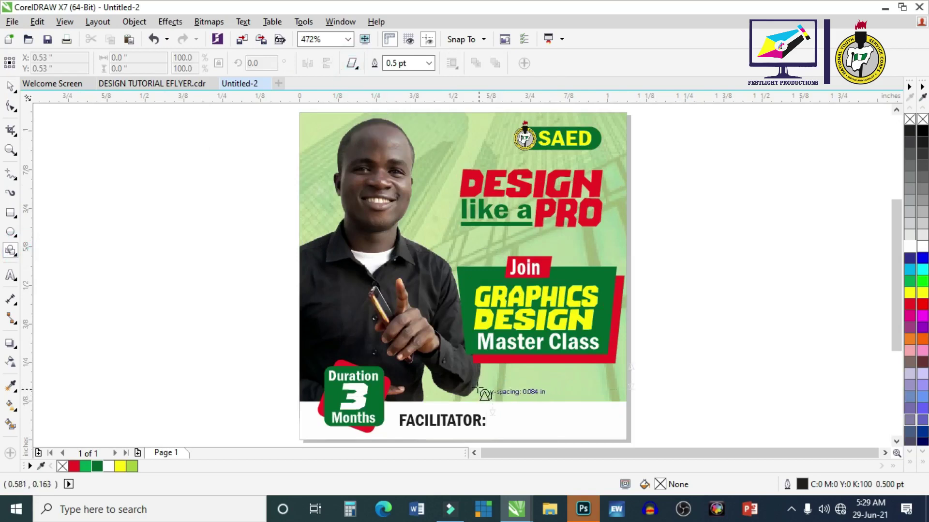
pyautogui.moveTo(483, 390); pyautogui.dragTo(597, 406)
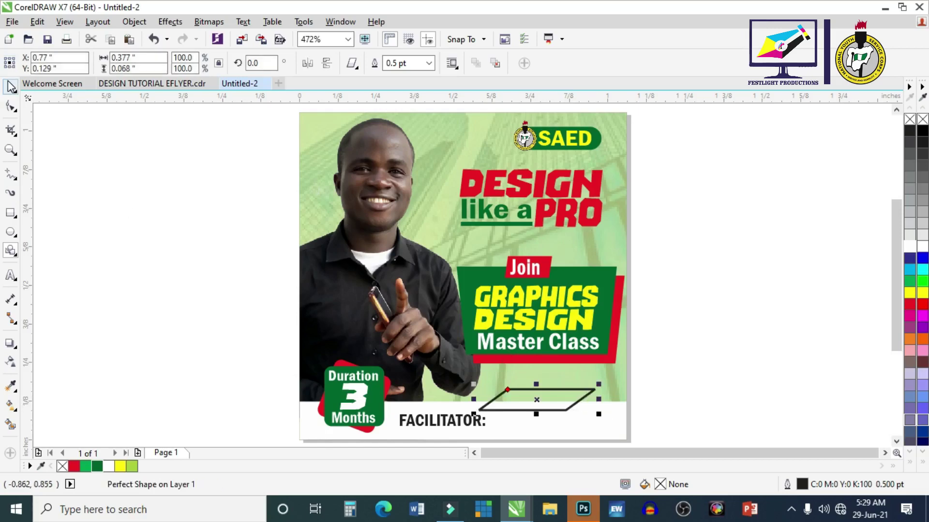
pyautogui.click(10, 86)
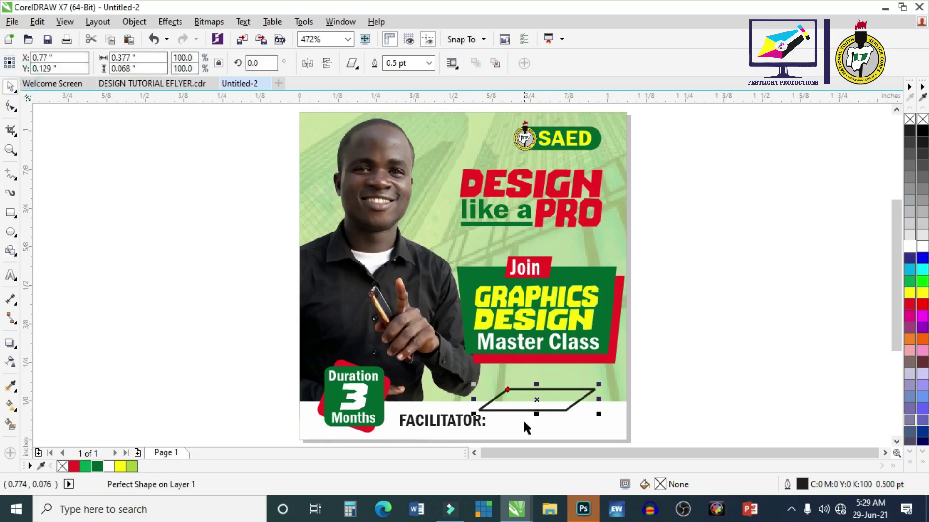
# Reshape the parallelogram so its slanted sides become steeper, keeping its overall width and height.
pyautogui.scroll(4, 527, 427)
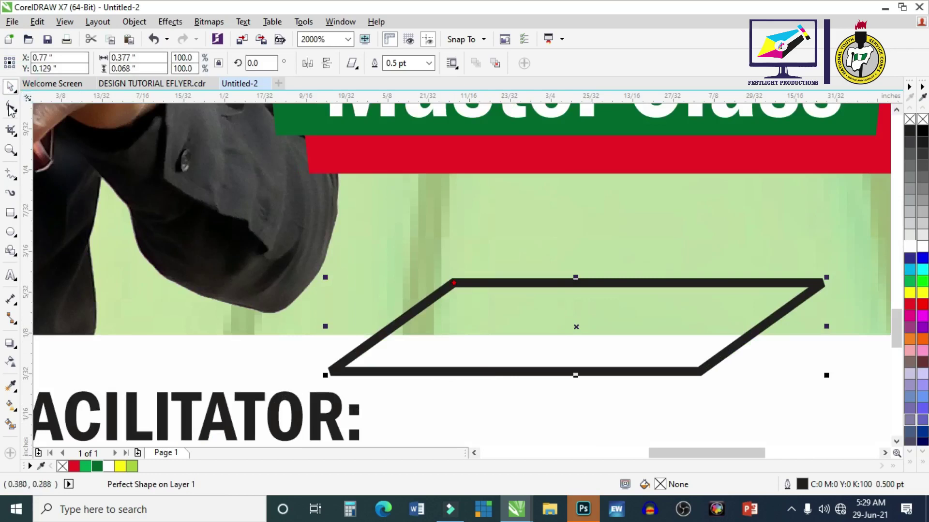
pyautogui.click(10, 105)
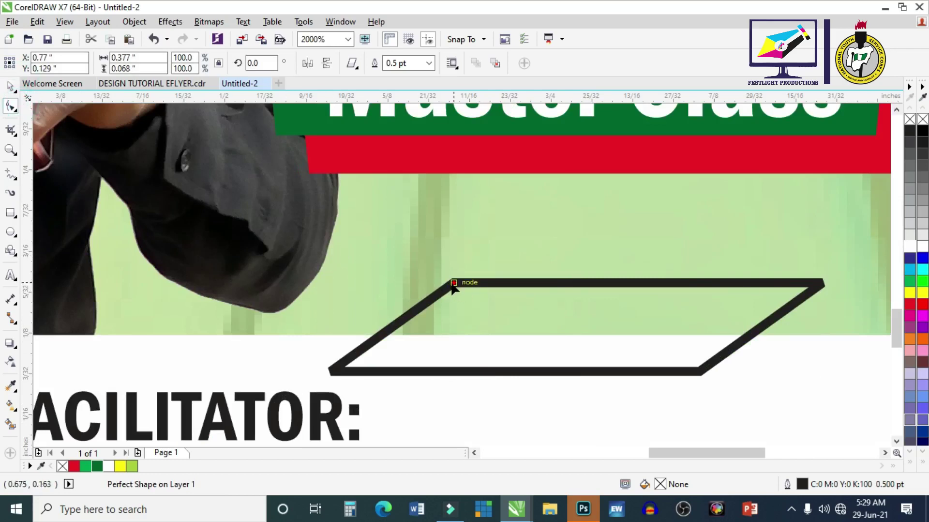
pyautogui.moveTo(454, 283); pyautogui.dragTo(368, 282)
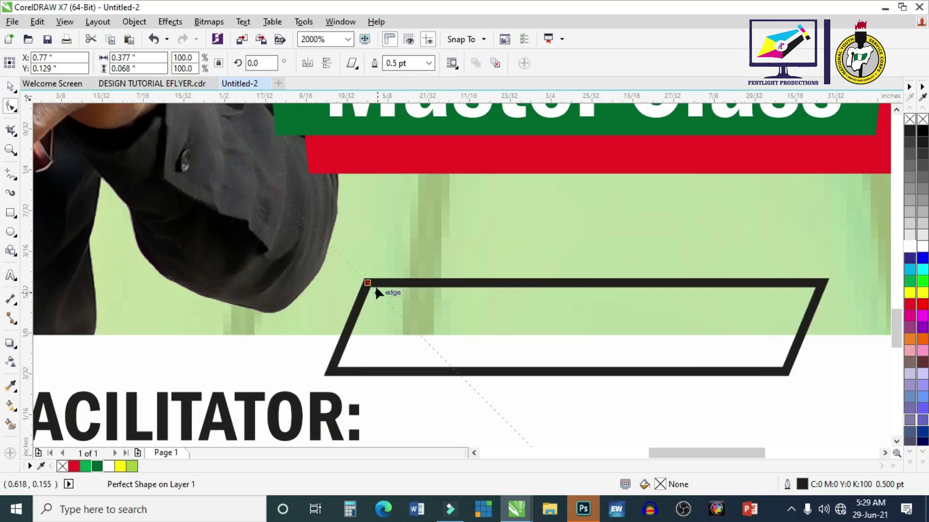
# Fill the parallelogram with red (C0 M100 Y100 K0) and remove its outline.
pyautogui.click(10, 86)
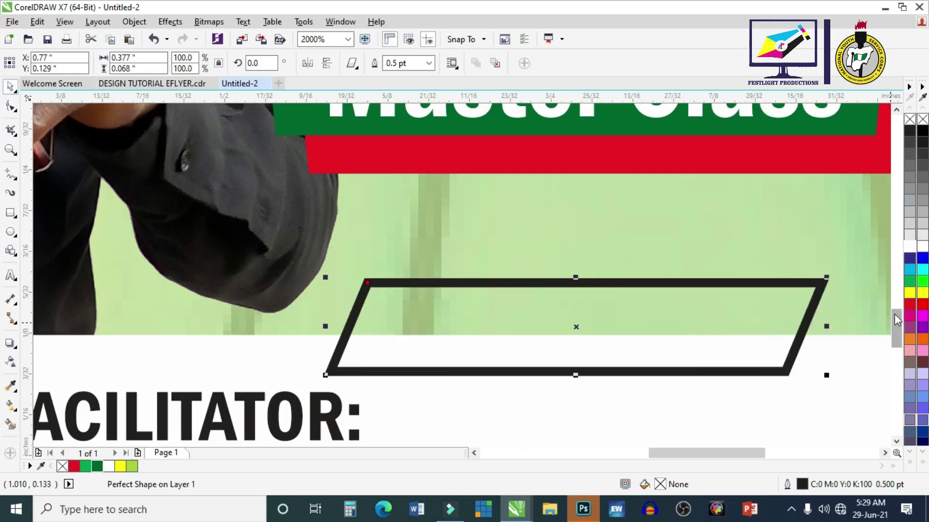
pyautogui.click(910, 303)
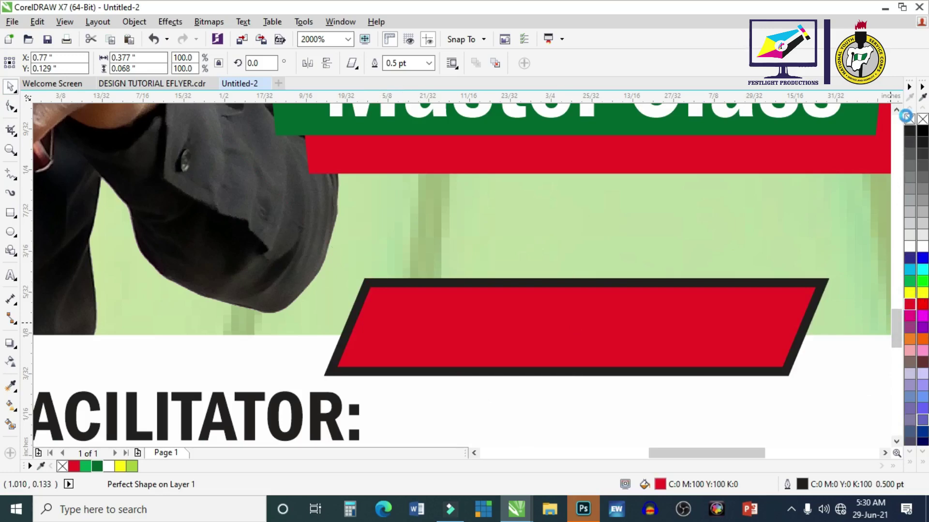
pyautogui.rightClick(909, 121)
# Place a copy of the red parallelogram just below it, fill the copy dark green (C100 M0 Y100 K50) and mirror it vertically.
pyautogui.scroll(-2, 626, 304)
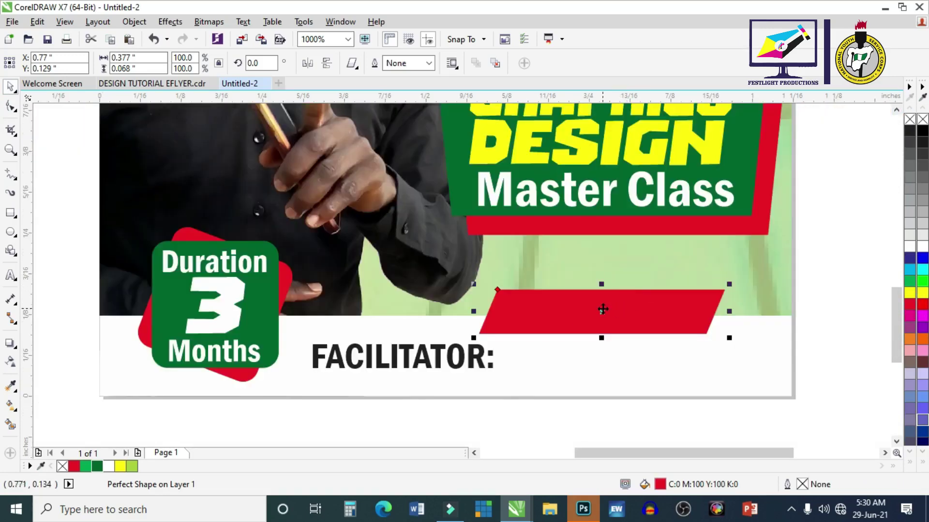
pyautogui.moveTo(603, 308); pyautogui.dragTo(627, 352)
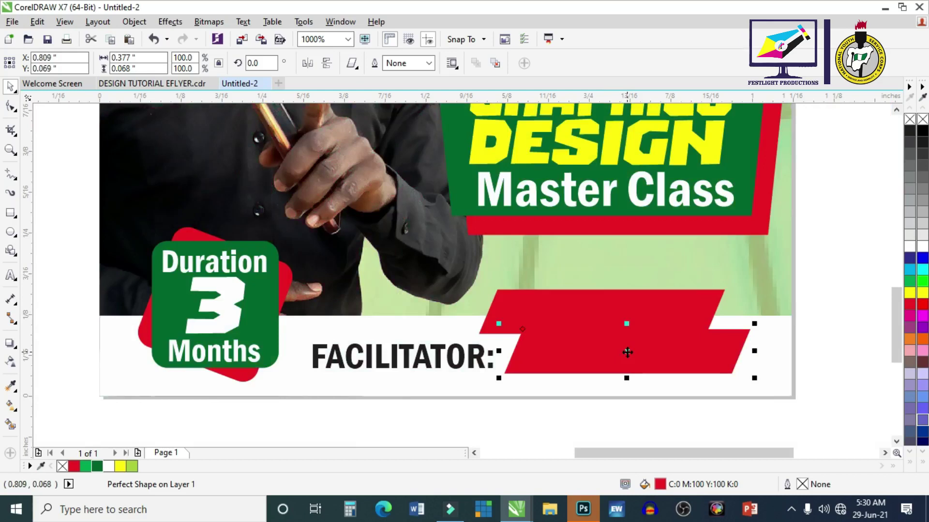
pyautogui.click(96, 468)
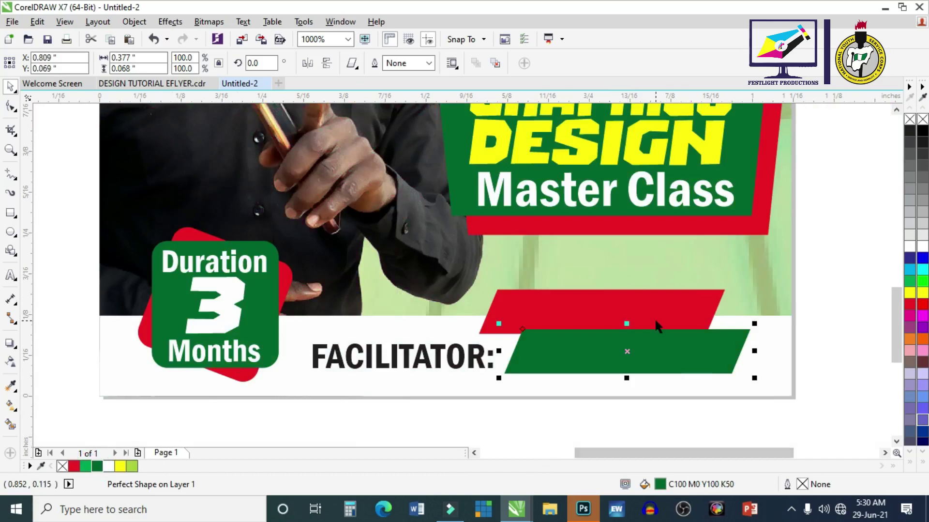
pyautogui.click(327, 64)
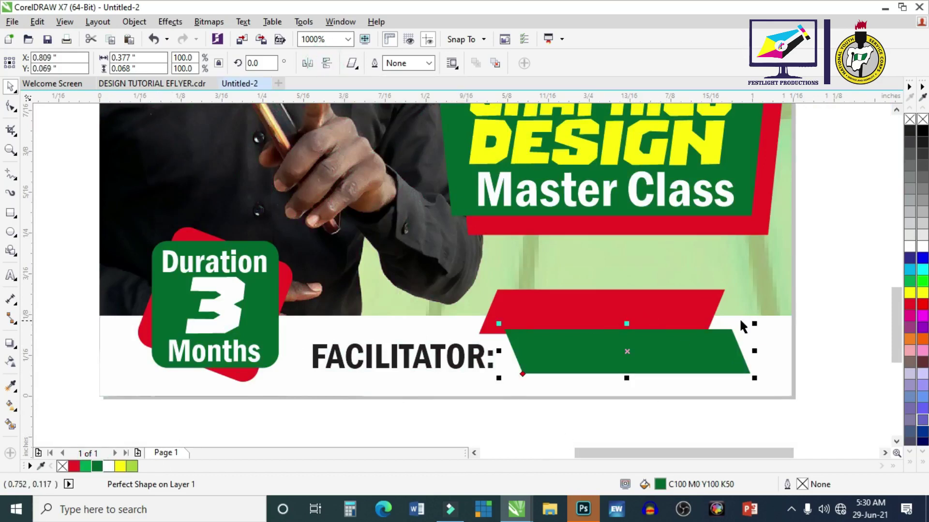
# Align the green parallelogram with the red one's top and left edges to form a two-colour ribbon.
pyautogui.click(870, 336)
pyautogui.click(702, 350)
pyautogui.keyDown('shift'); pyautogui.click(667, 302); pyautogui.keyUp('shift')
pyautogui.press('t')
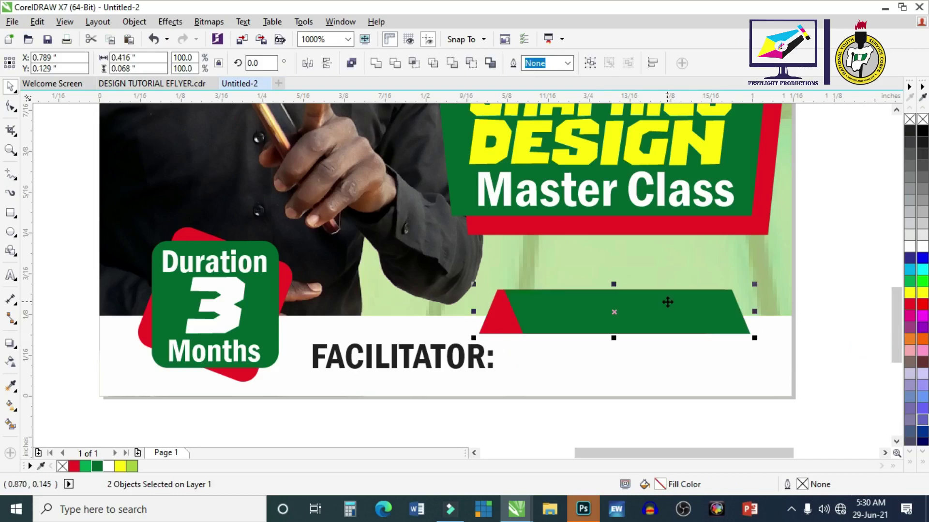
pyautogui.press('l')
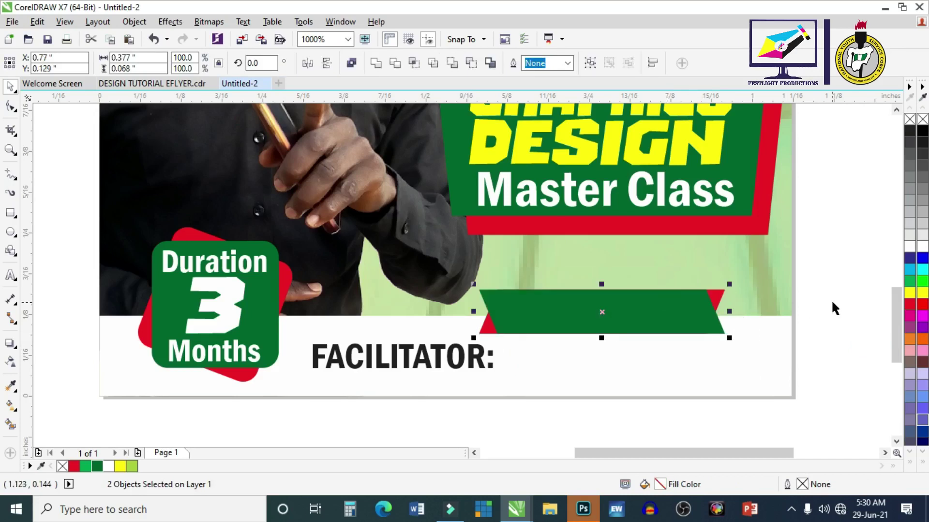
pyautogui.click(831, 299)
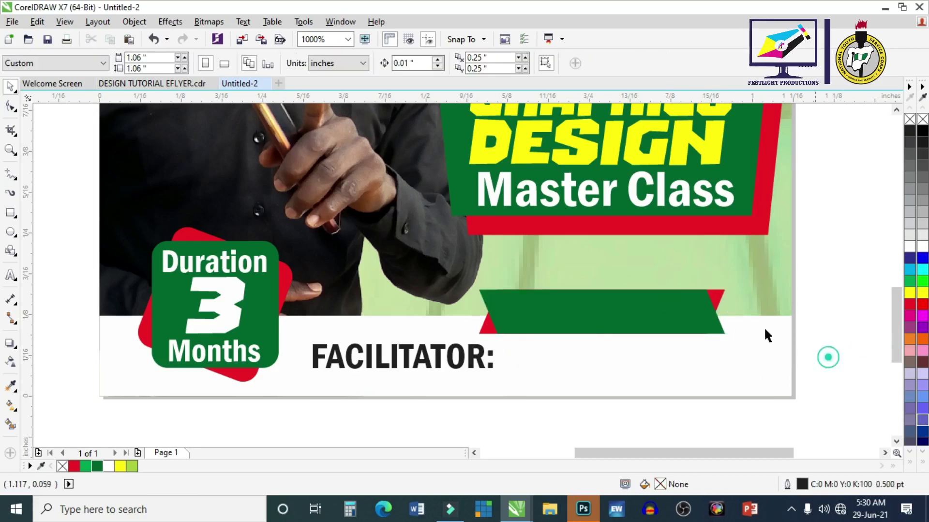
# Resize both ribbon shapes together to about 0.329 in wide and 0.054 in high.
pyautogui.moveTo(830, 379); pyautogui.dragTo(467, 268)
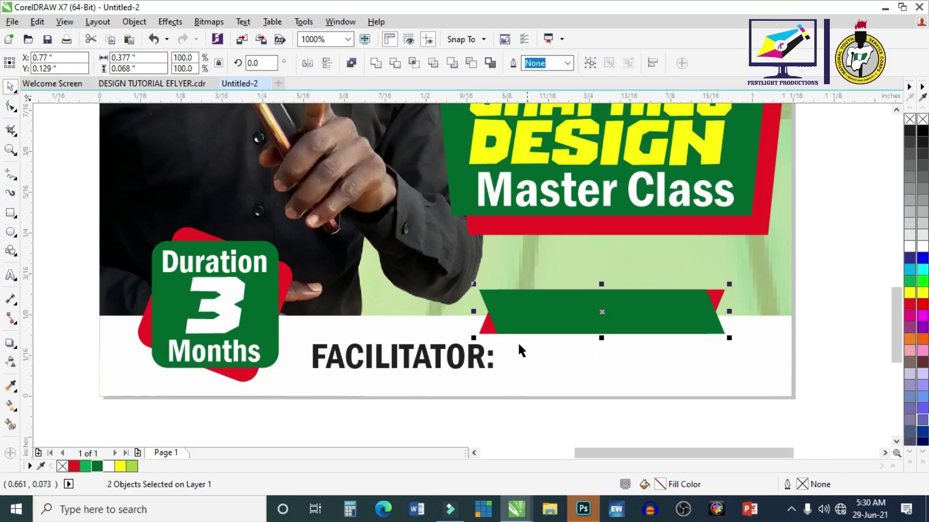
pyautogui.moveTo(474, 337); pyautogui.dragTo(504, 331)
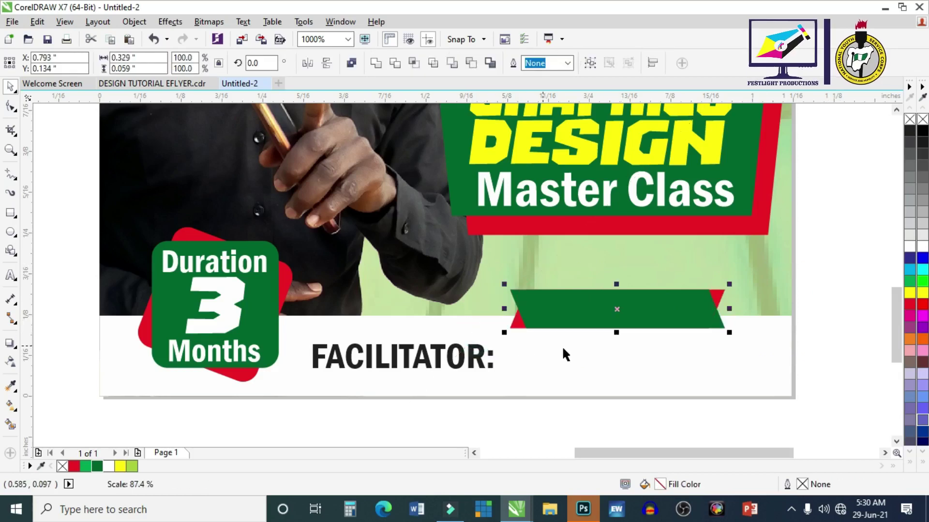
pyautogui.moveTo(616, 333); pyautogui.dragTo(616, 329)
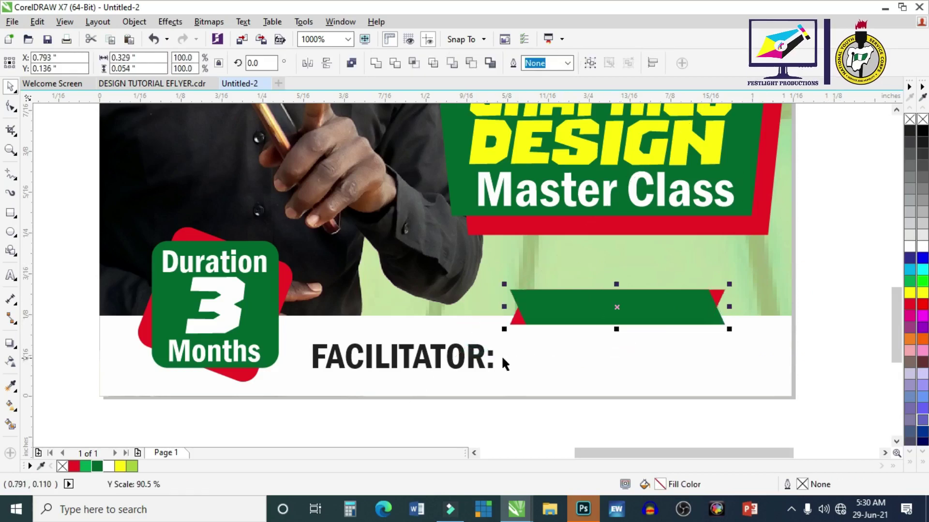
# Move the FACILITATOR: text onto the green ribbon and colour it white.
pyautogui.moveTo(482, 361); pyautogui.dragTo(700, 305)
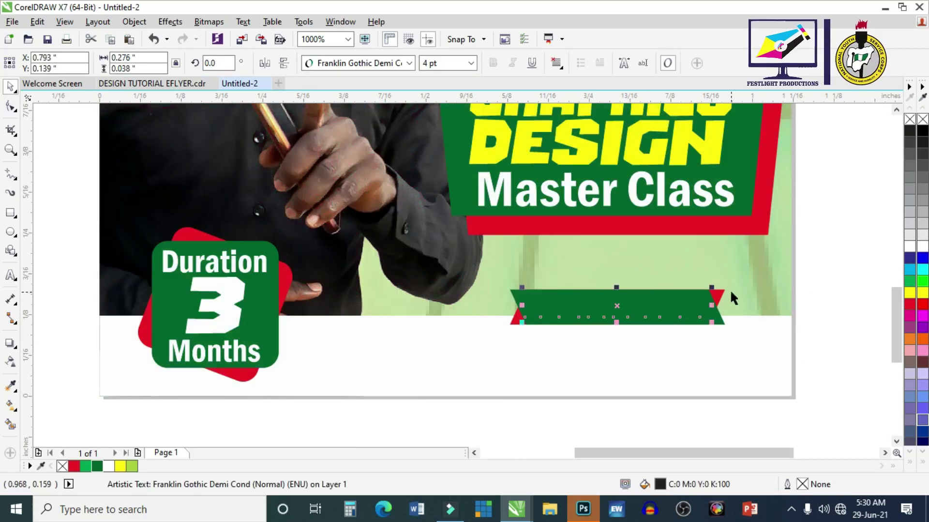
pyautogui.click(911, 246)
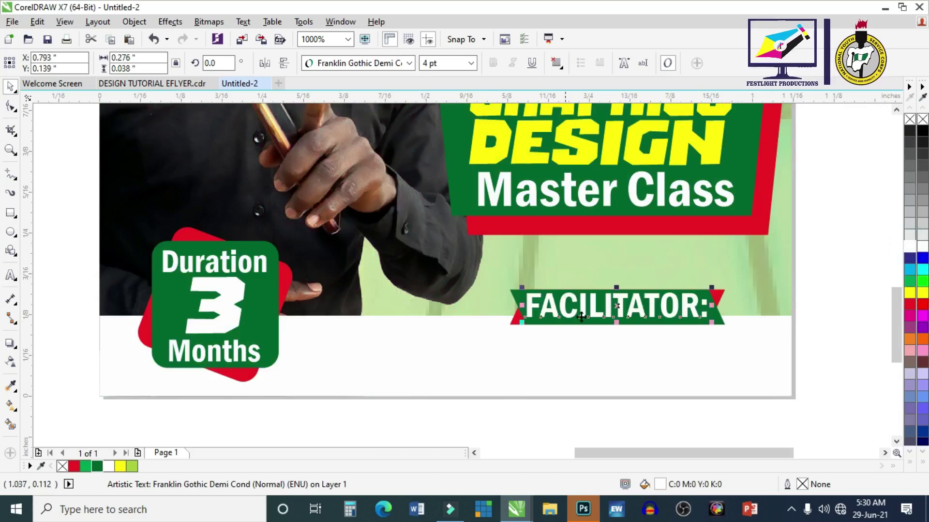
# Change the whole FACILITATOR: text to sentence case.
pyautogui.scroll(2, 616, 317)
pyautogui.doubleClick(627, 285)
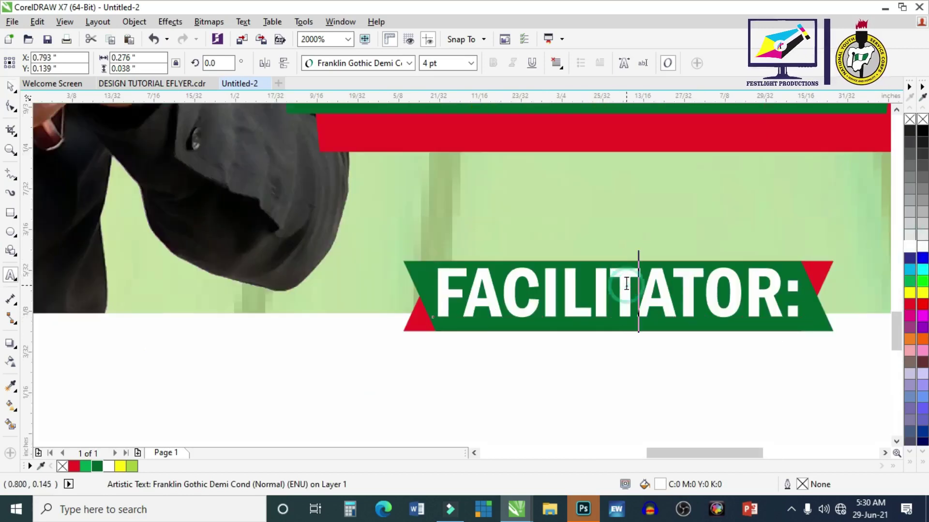
pyautogui.hotkey('ctrl', 'a')
pyautogui.hotkey('shift', 'F3')
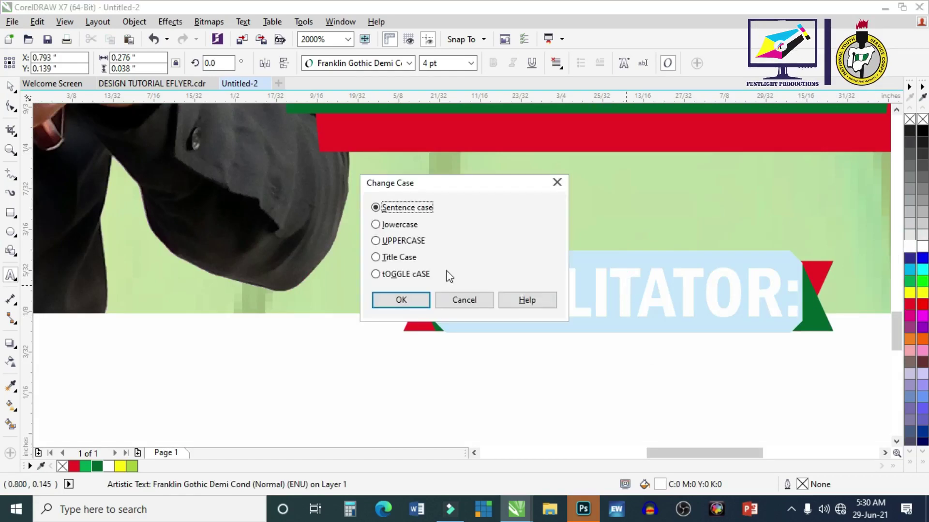
pyautogui.click(421, 297)
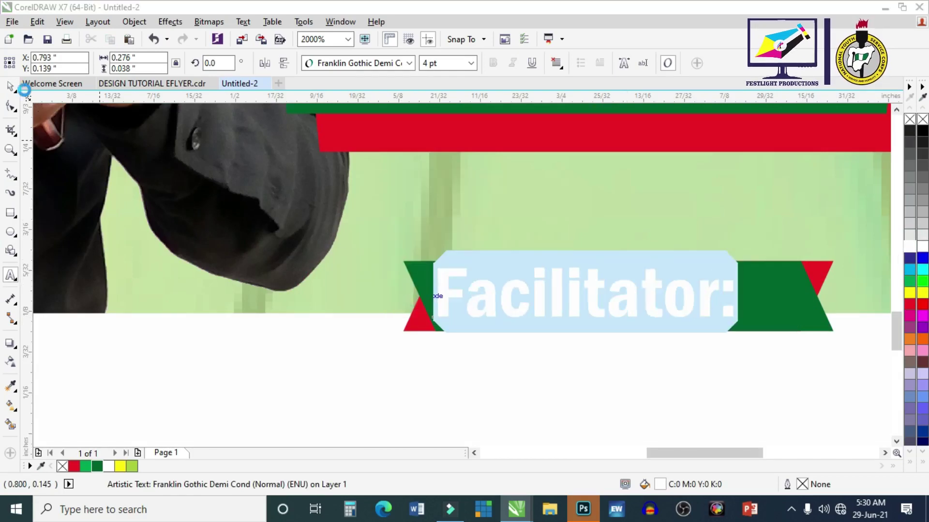
pyautogui.click(11, 86)
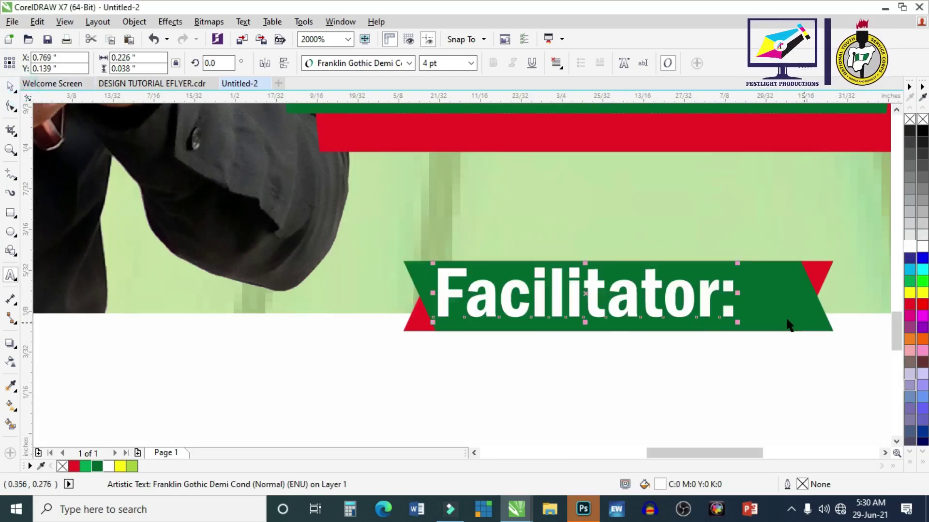
# Enlarge the Facilitator: text to about 4.235 pt and centre it on the ribbon.
pyautogui.moveTo(738, 323); pyautogui.dragTo(773, 296)
pyautogui.moveTo(666, 302); pyautogui.dragTo(679, 303)
pyautogui.scroll(-1, 603, 275)
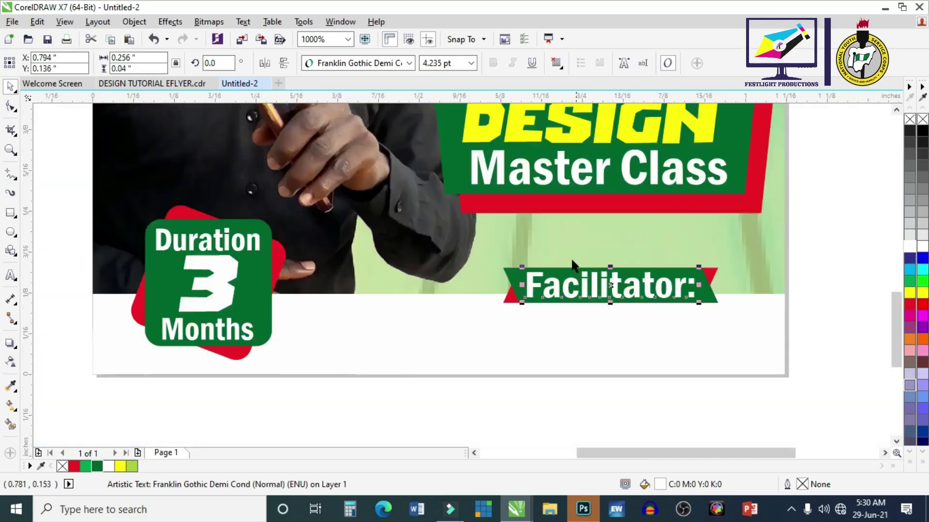
pyautogui.hotkey('shift', 'F4')
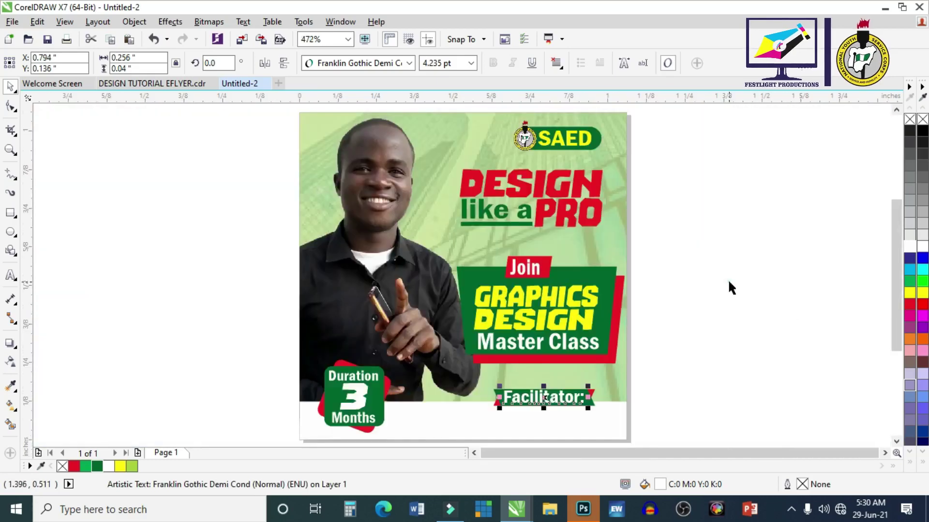
pyautogui.click(696, 279)
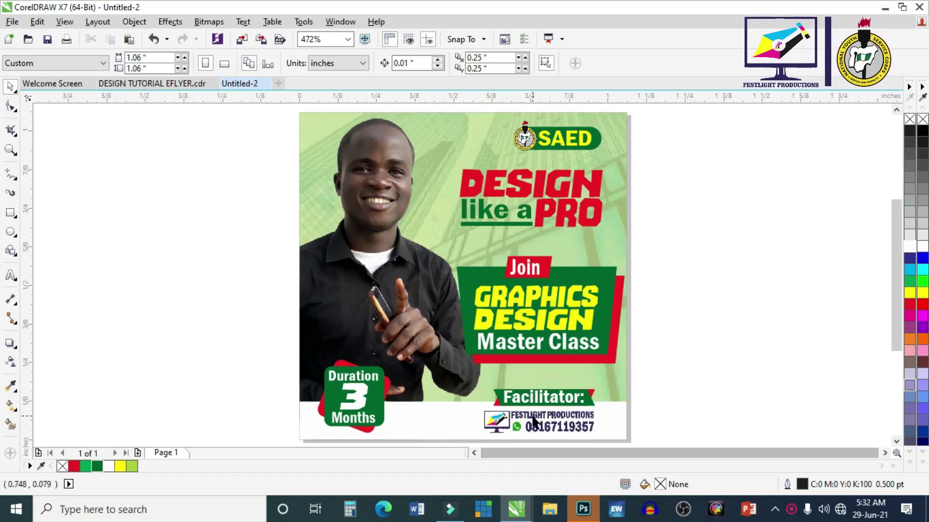
pyautogui.scroll(2, 496, 436)
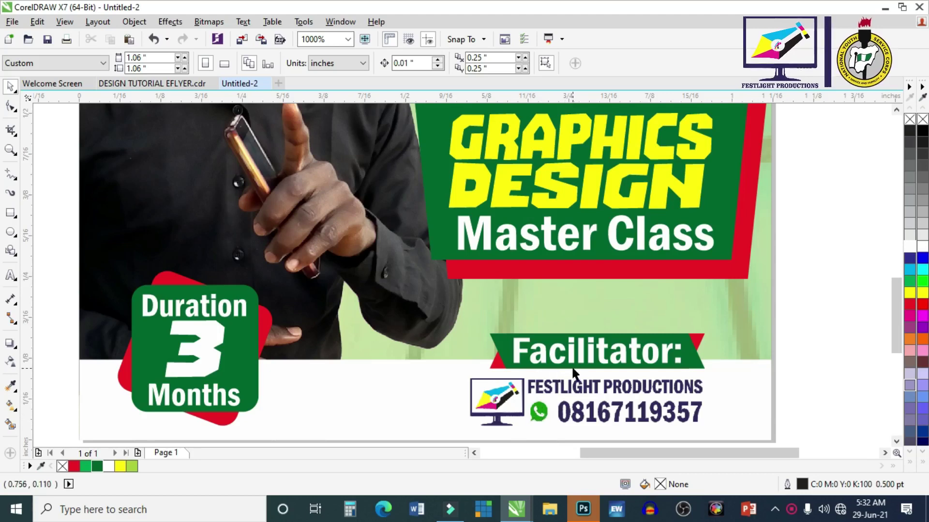
pyautogui.hotkey('shift', 'F4')
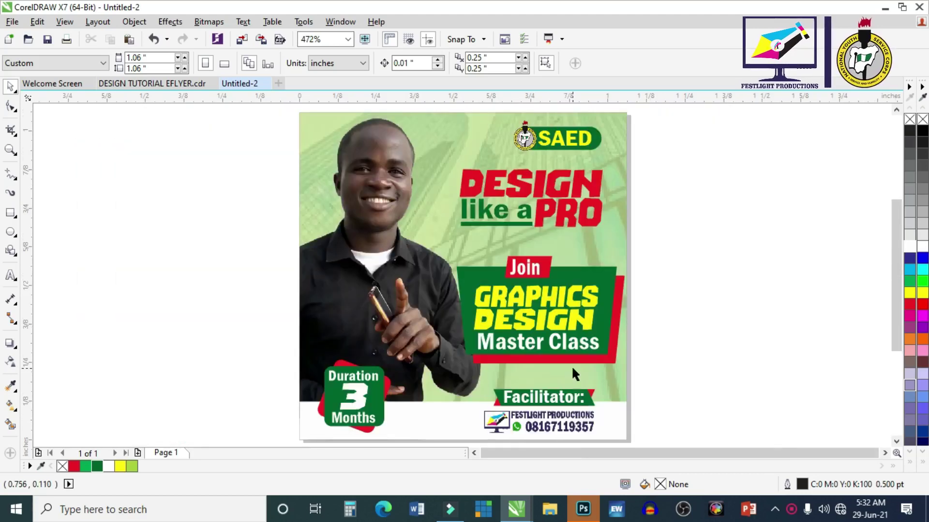
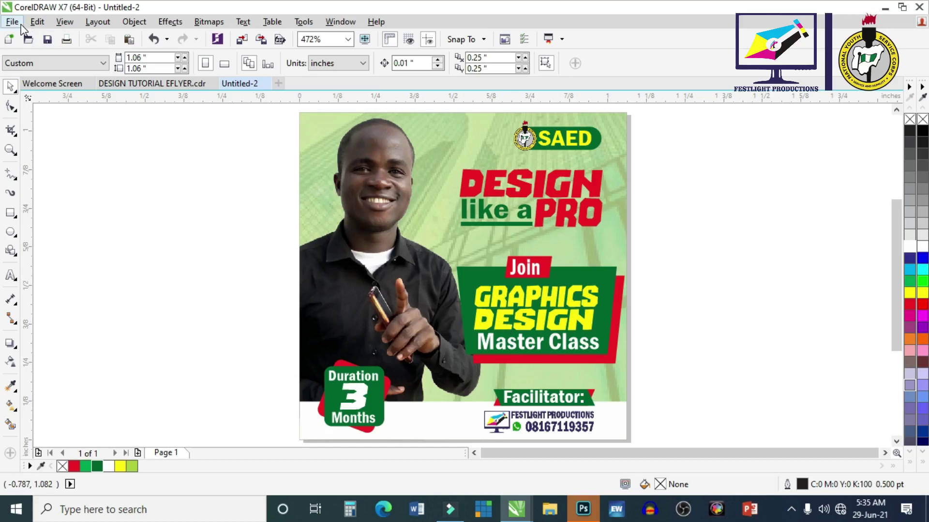
pyautogui.click(13, 22)
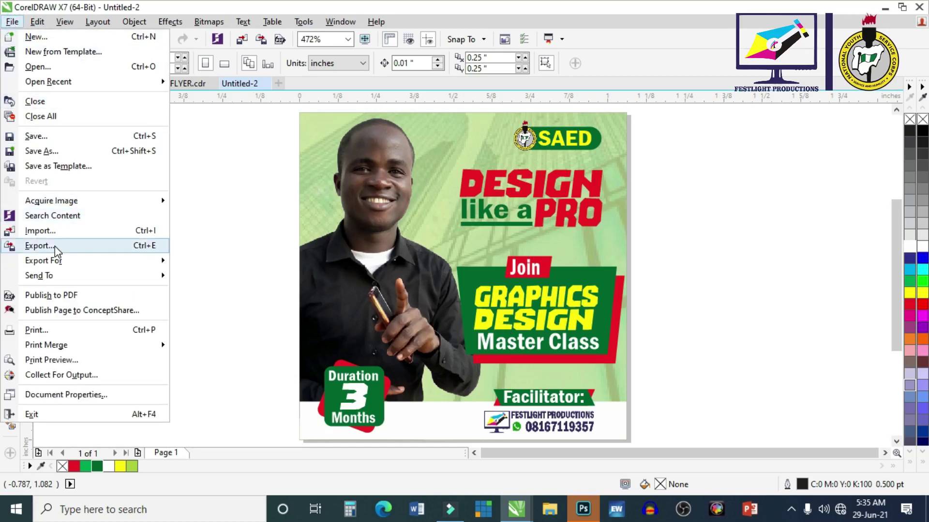
pyautogui.click(210, 172)
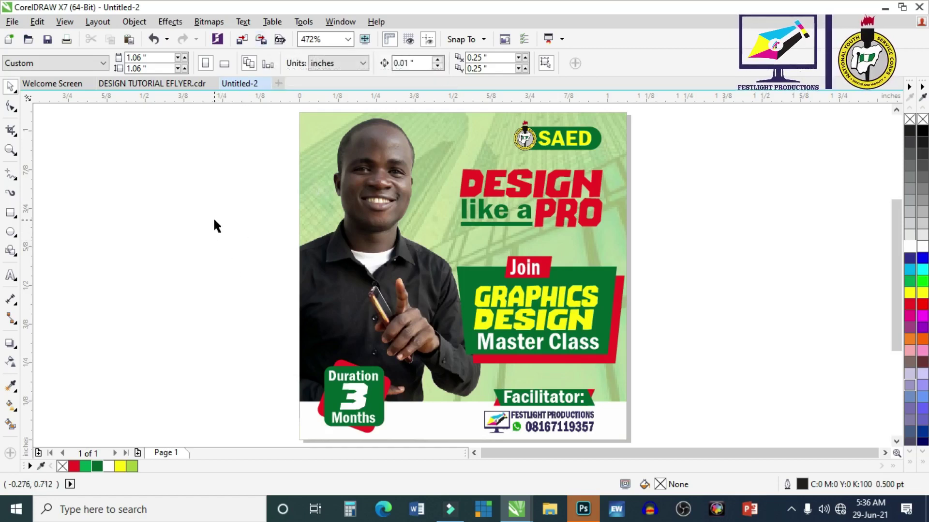
# Start exporting the flyer and set the export file type to JPG - JPEG Bitmaps.
pyautogui.hotkey('ctrl', 'e')
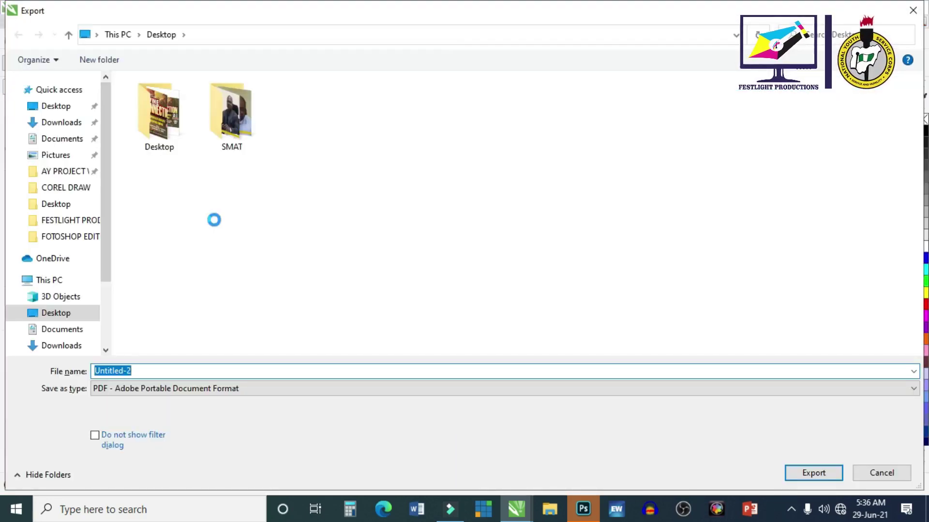
pyautogui.click(914, 15)
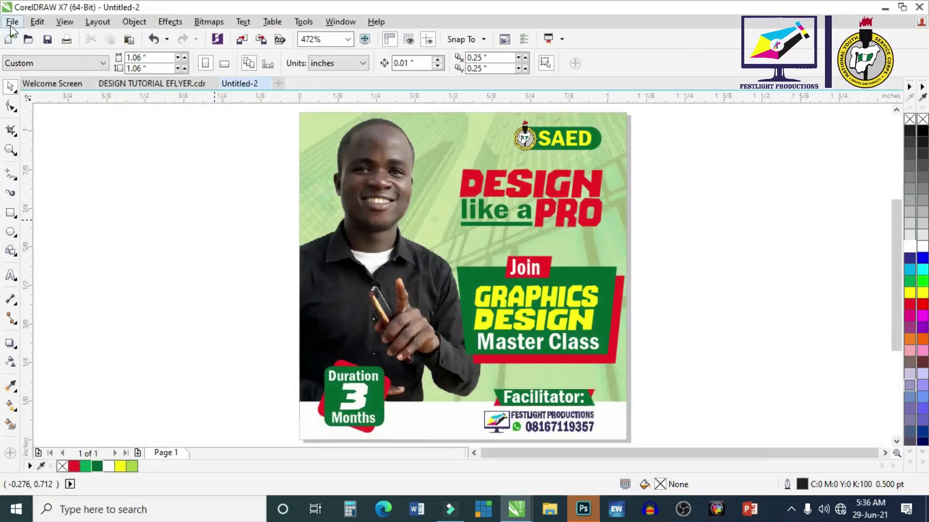
pyautogui.click(12, 24)
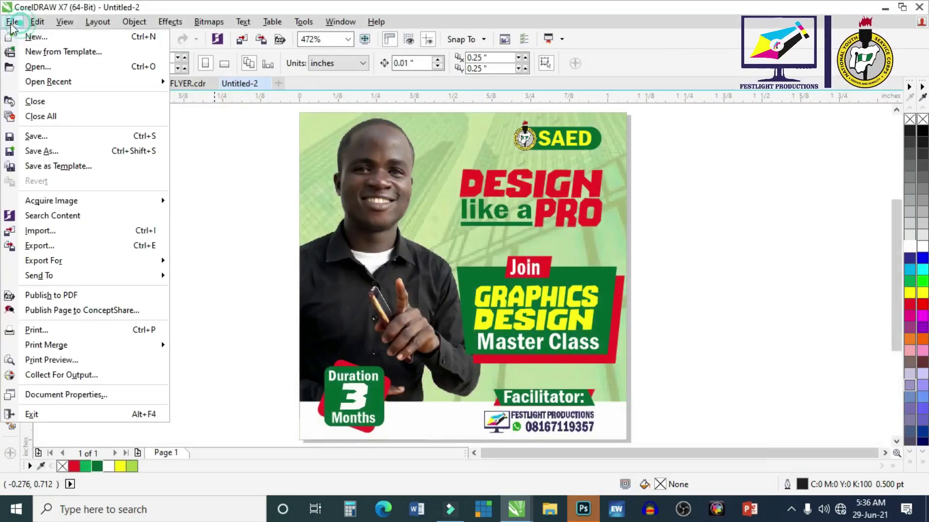
pyautogui.click(47, 246)
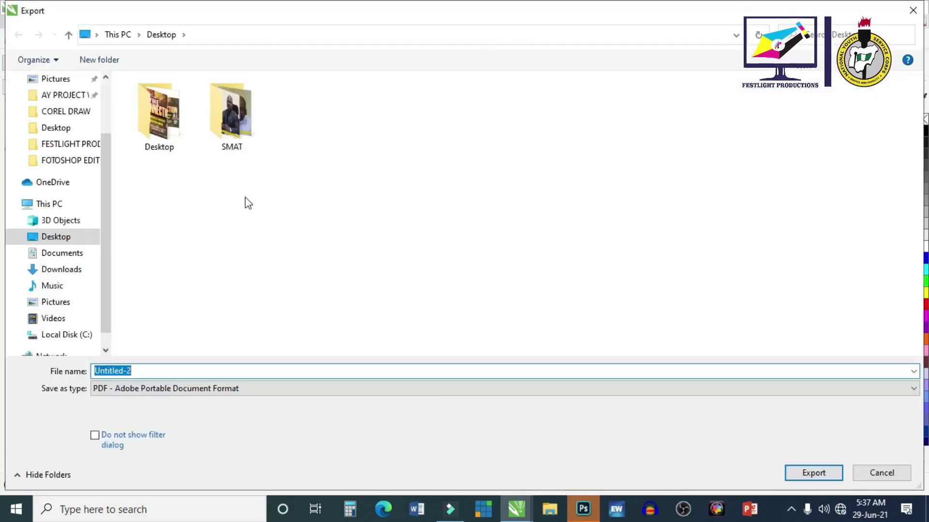
pyautogui.click(250, 389)
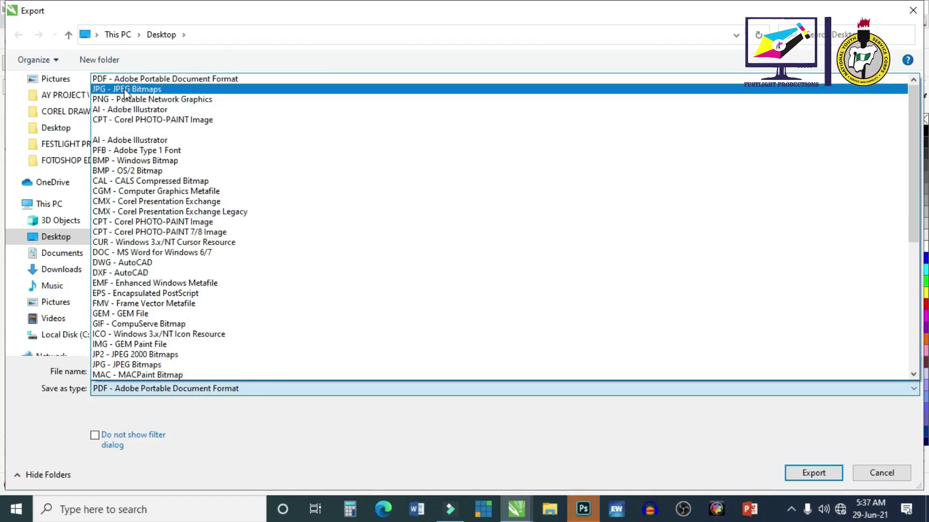
pyautogui.click(125, 89)
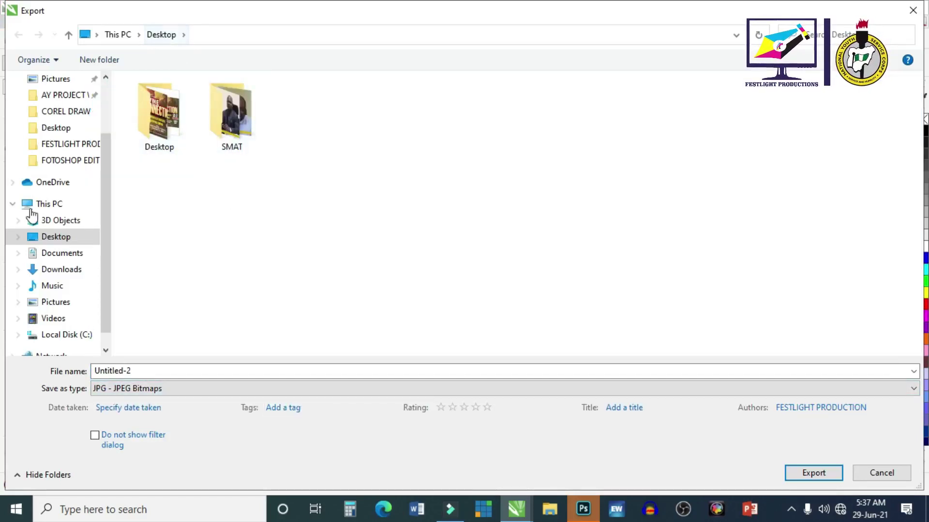
# Choose the Desktop as the export location, name the file SAMPLE FLYER and proceed to the JPEG settings.
pyautogui.click(57, 239)
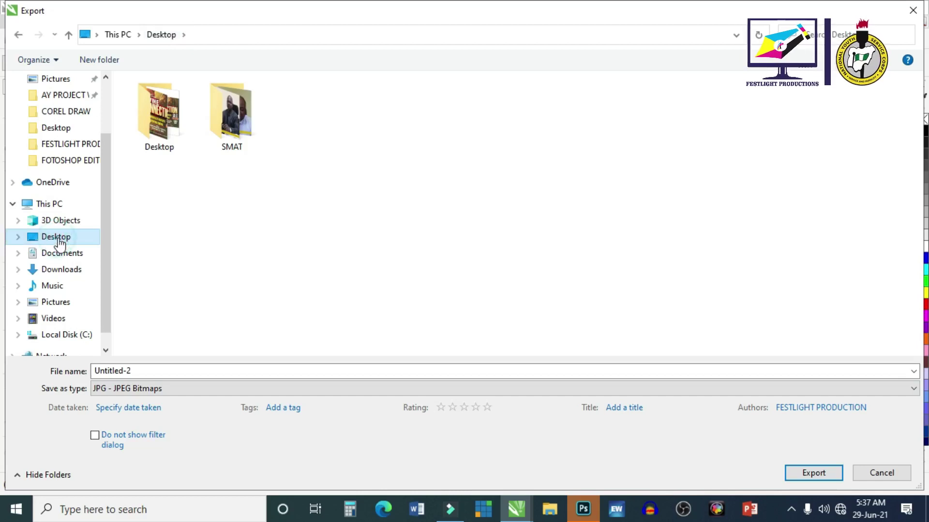
pyautogui.click(160, 373)
pyautogui.write('SAMPLE FLYER')
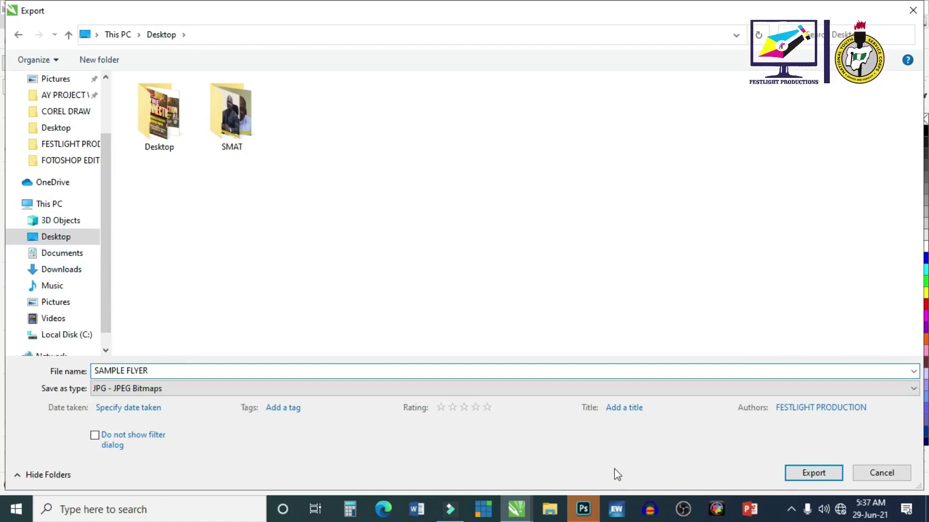
pyautogui.click(822, 473)
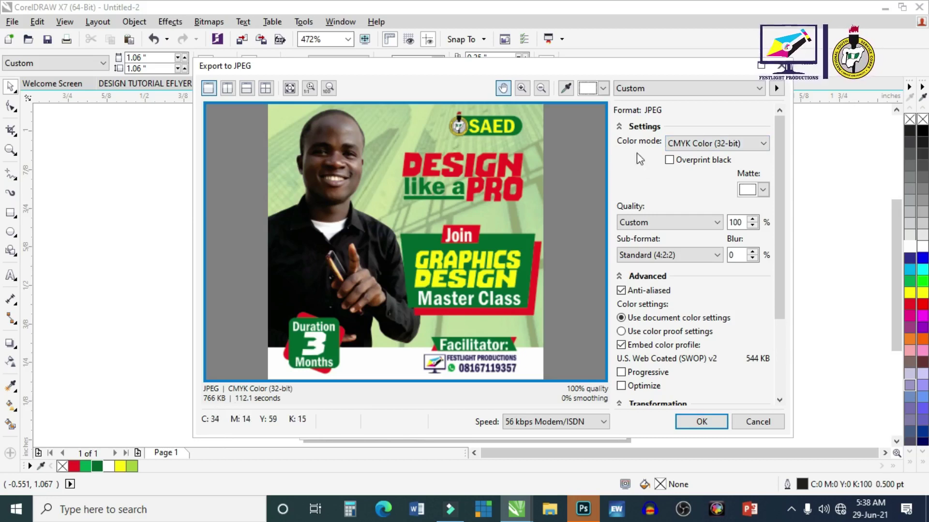
# Set the JPEG colour mode to RGB Color (24-bit) and the quality to Highest.
pyautogui.click(696, 143)
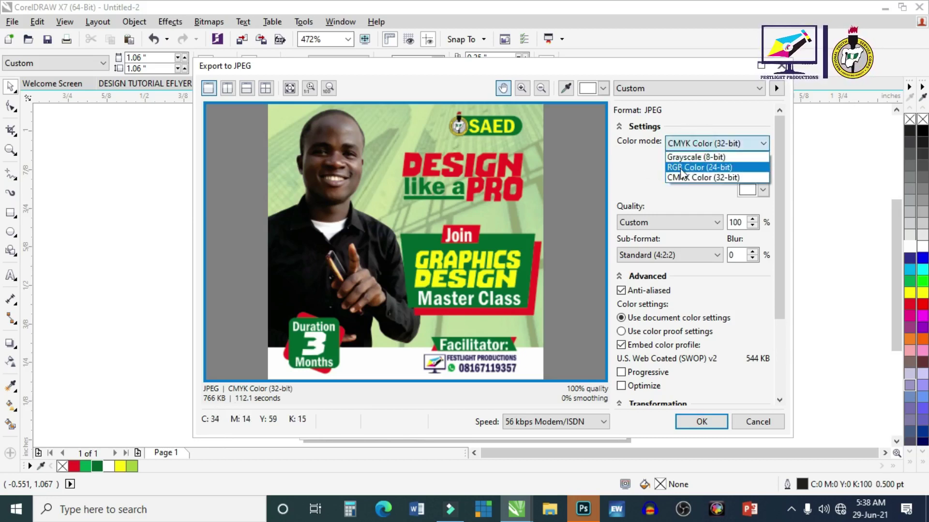
pyautogui.click(682, 169)
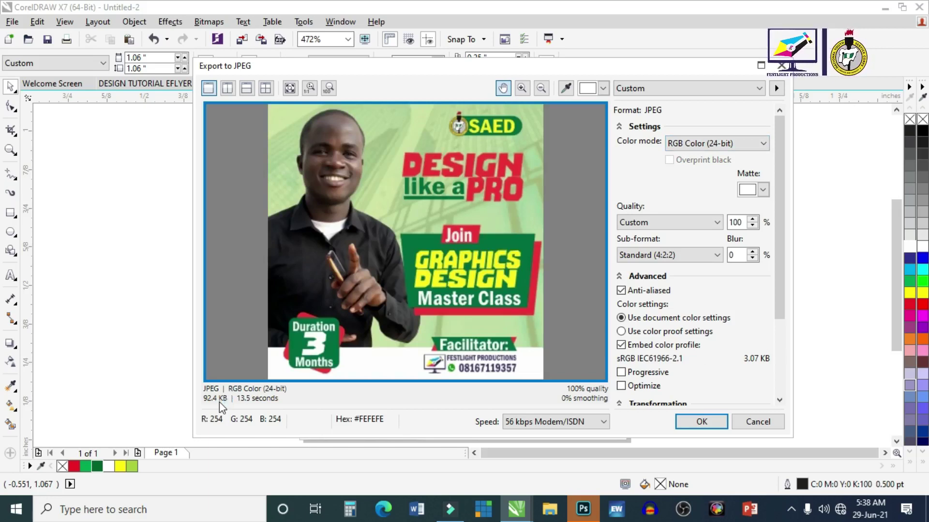
pyautogui.click(699, 223)
pyautogui.click(655, 234)
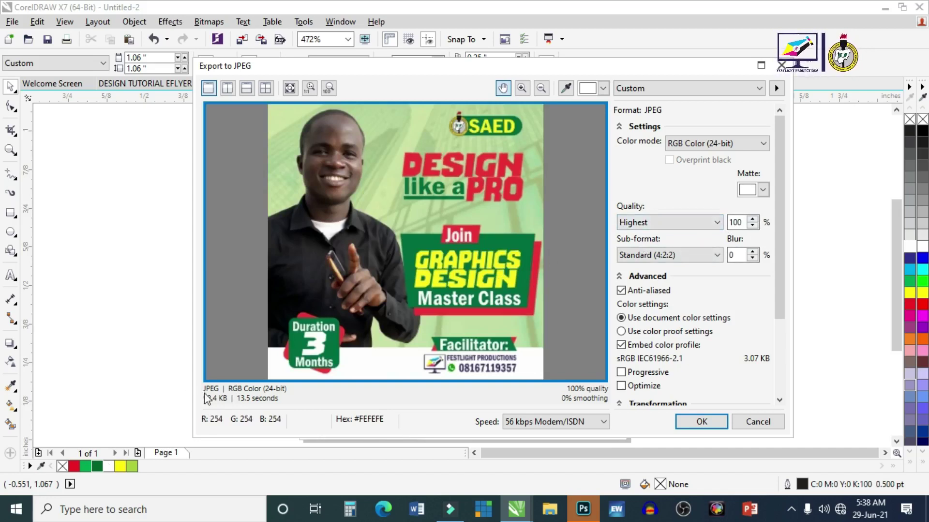
# Try High quality at 80% to compare the resulting file size, and return the quality to Highest.
pyautogui.click(659, 223)
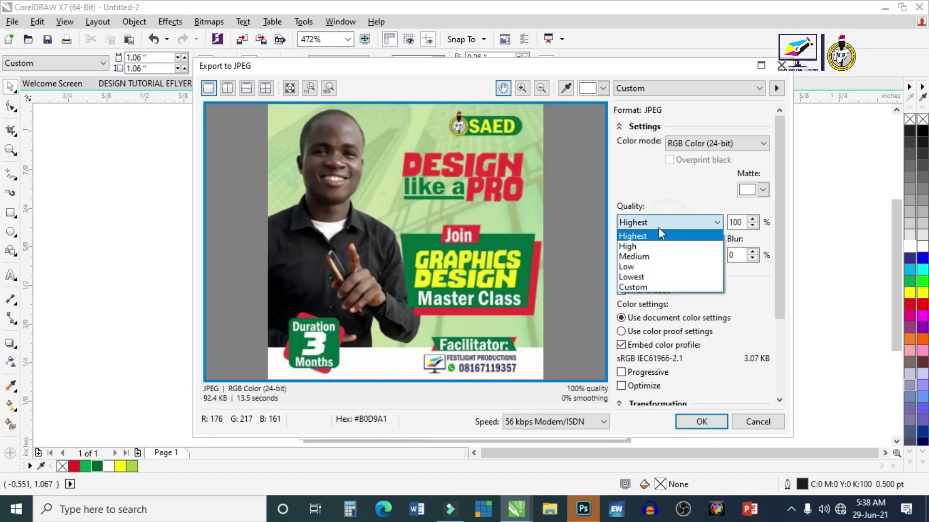
pyautogui.click(637, 238)
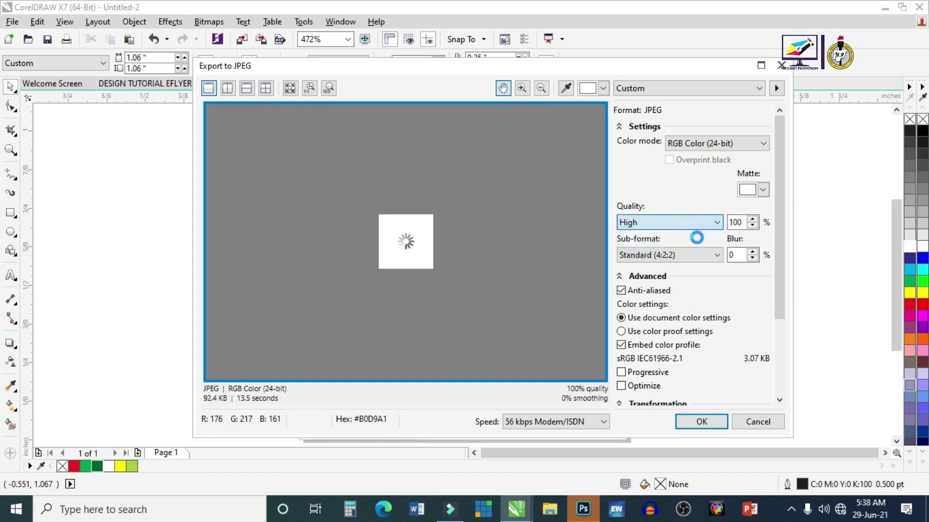
pyautogui.doubleClick(735, 222)
pyautogui.write('80')
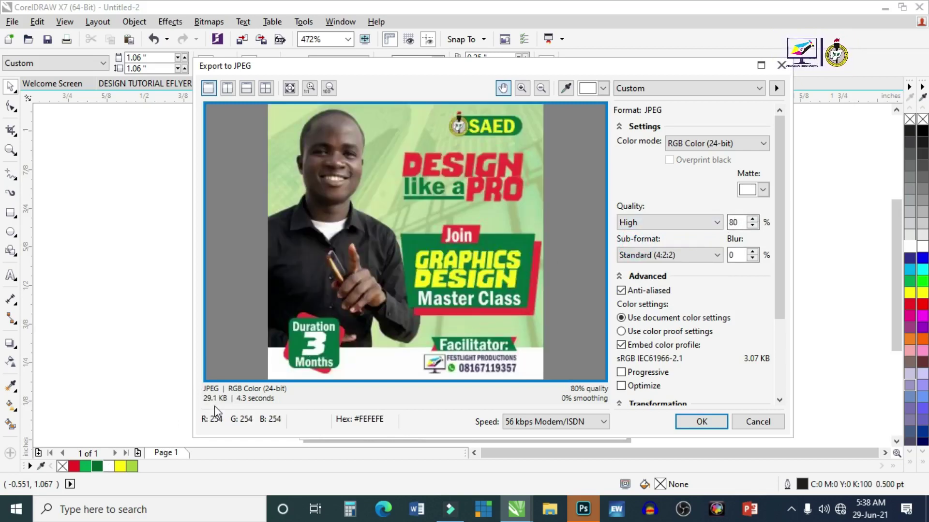
pyautogui.click(663, 222)
pyautogui.click(638, 231)
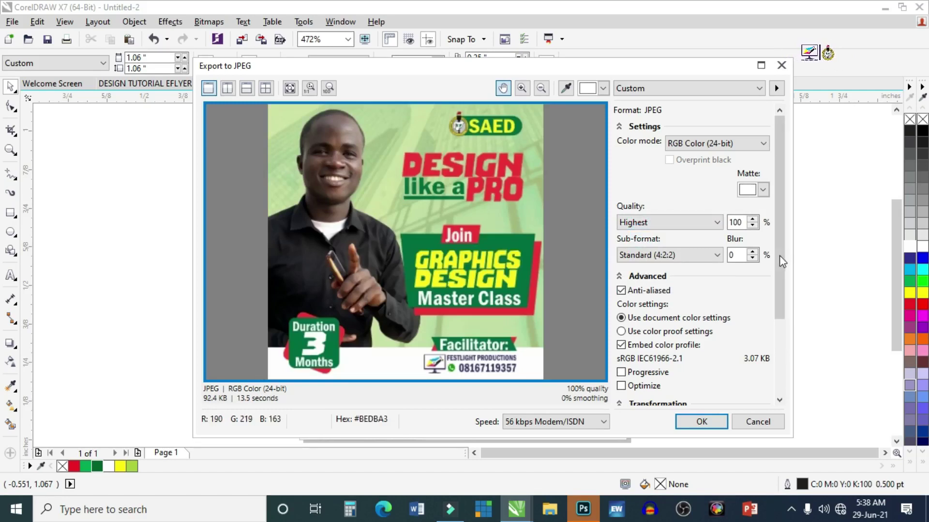
# Keep the export resolution at 300 and complete the JPEG export.
pyautogui.moveTo(780, 259); pyautogui.dragTo(780, 334)
pyautogui.click(750, 369)
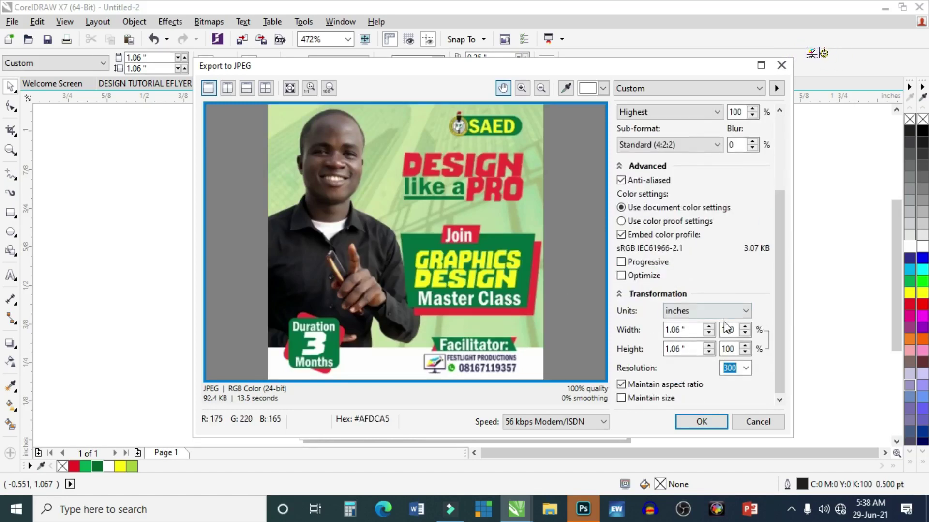
pyautogui.click(746, 367)
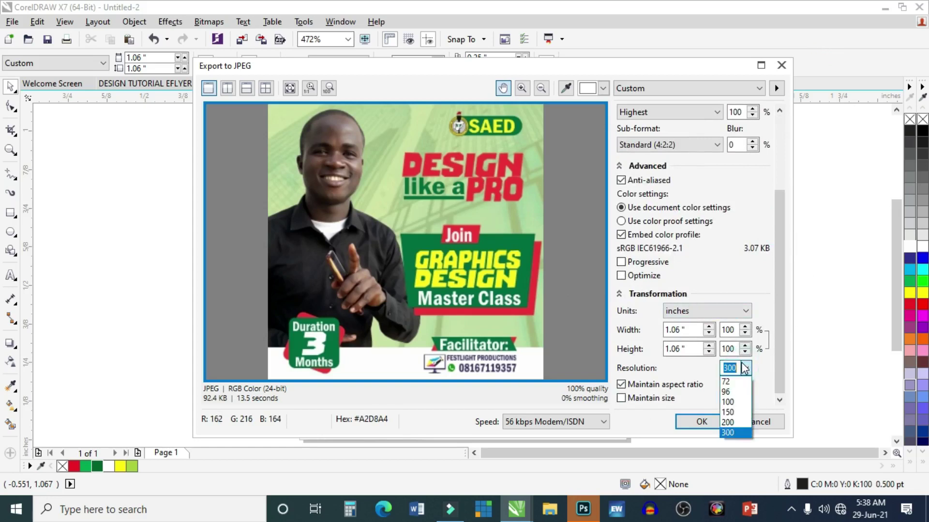
pyautogui.click(743, 369)
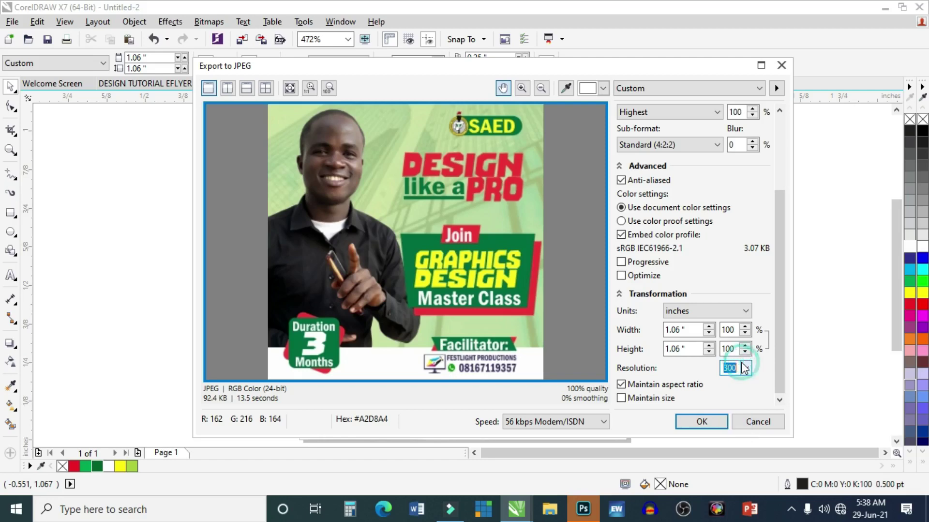
pyautogui.click(706, 422)
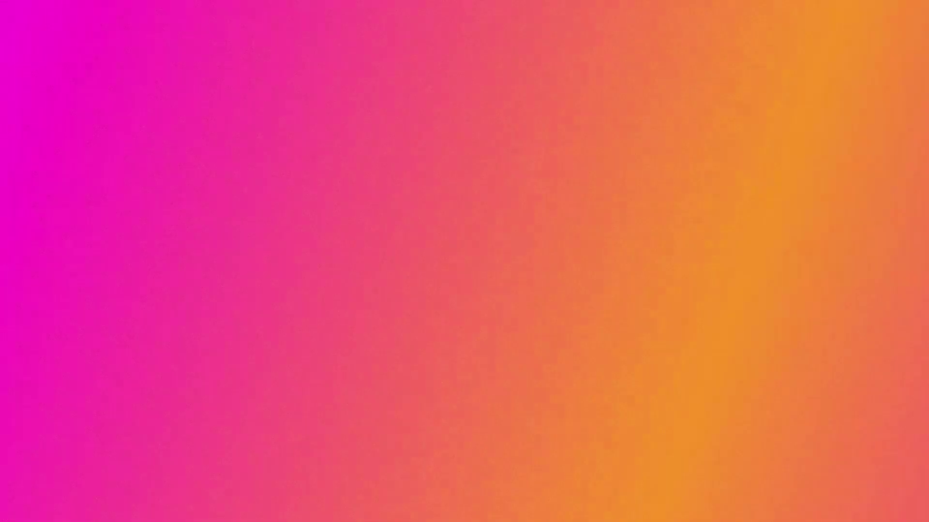